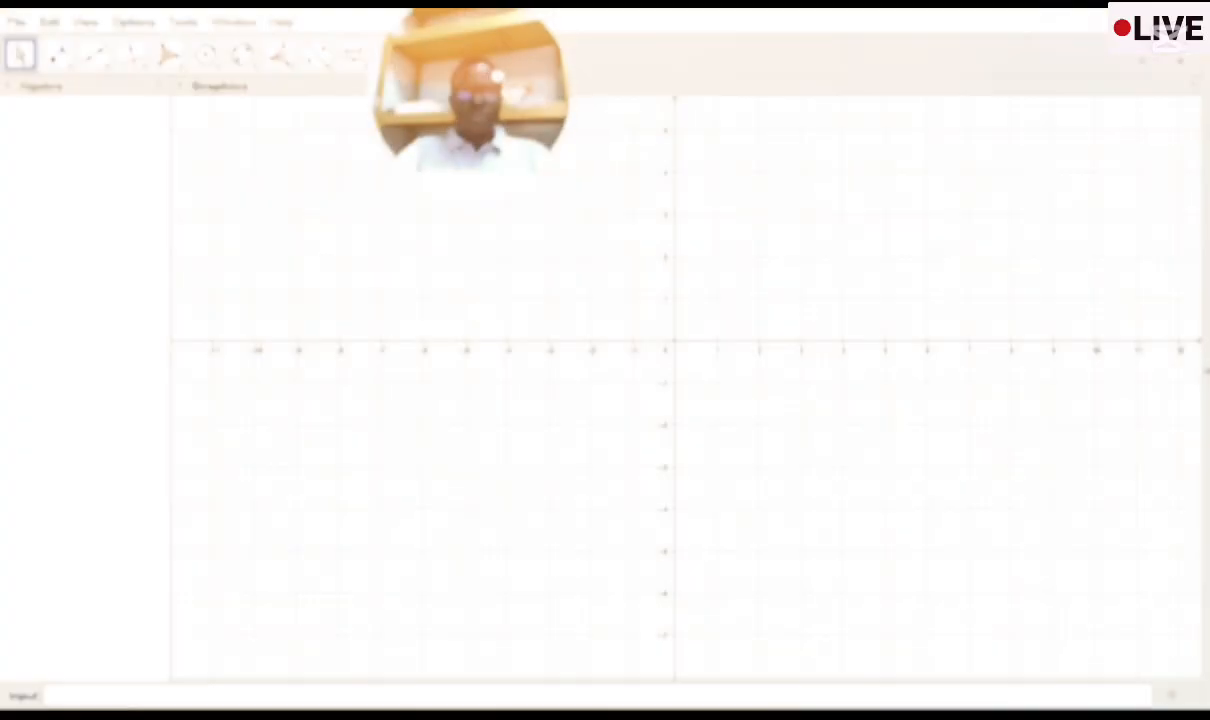
Step: Enter a Function command for x^(1/3 with start x-value 0 and end x-value 8
{"action": "left_click_drag", "start_coordinate": [645, 361], "coordinate": [637, 417]}
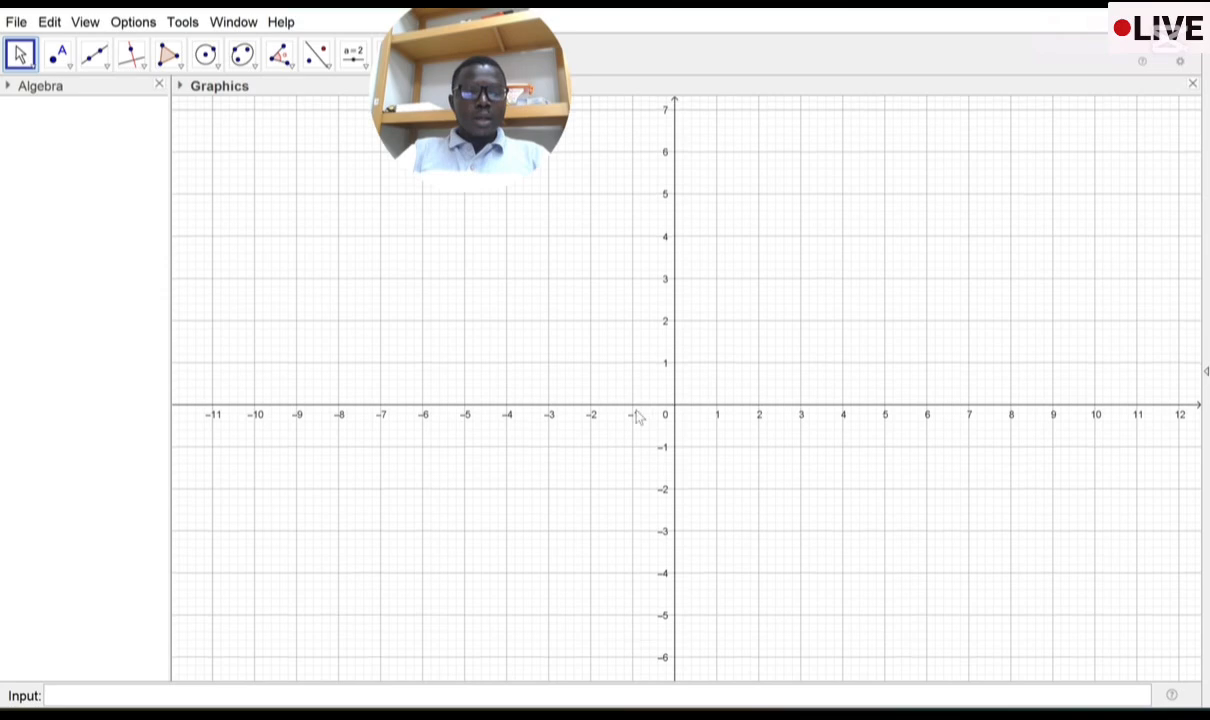
{"action": "left_click", "coordinate": [95, 696]}
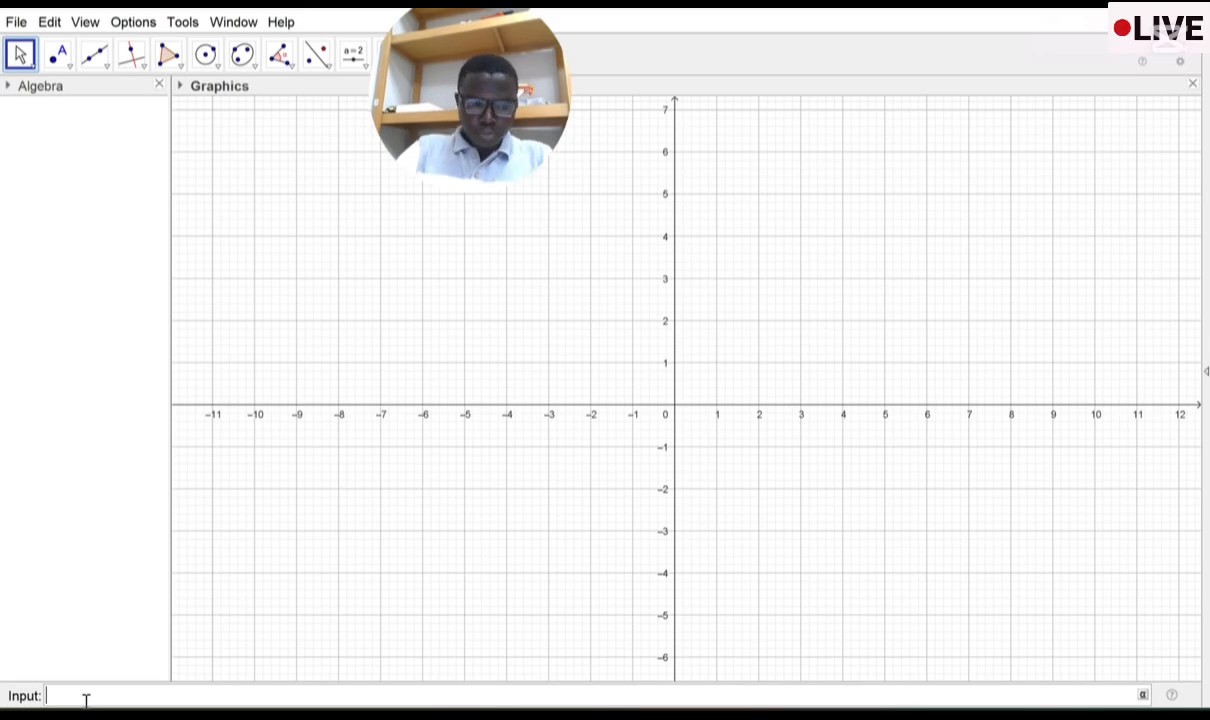
{"action": "type", "text": "func"}
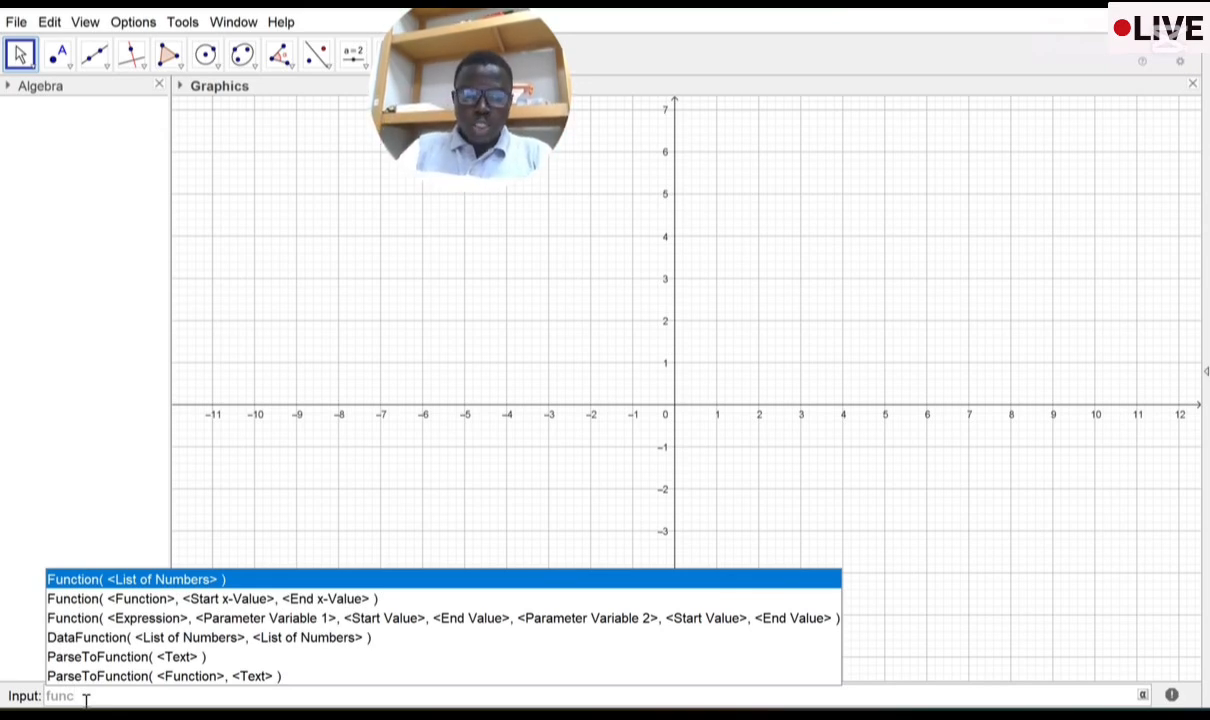
{"action": "key", "text": "Down"}
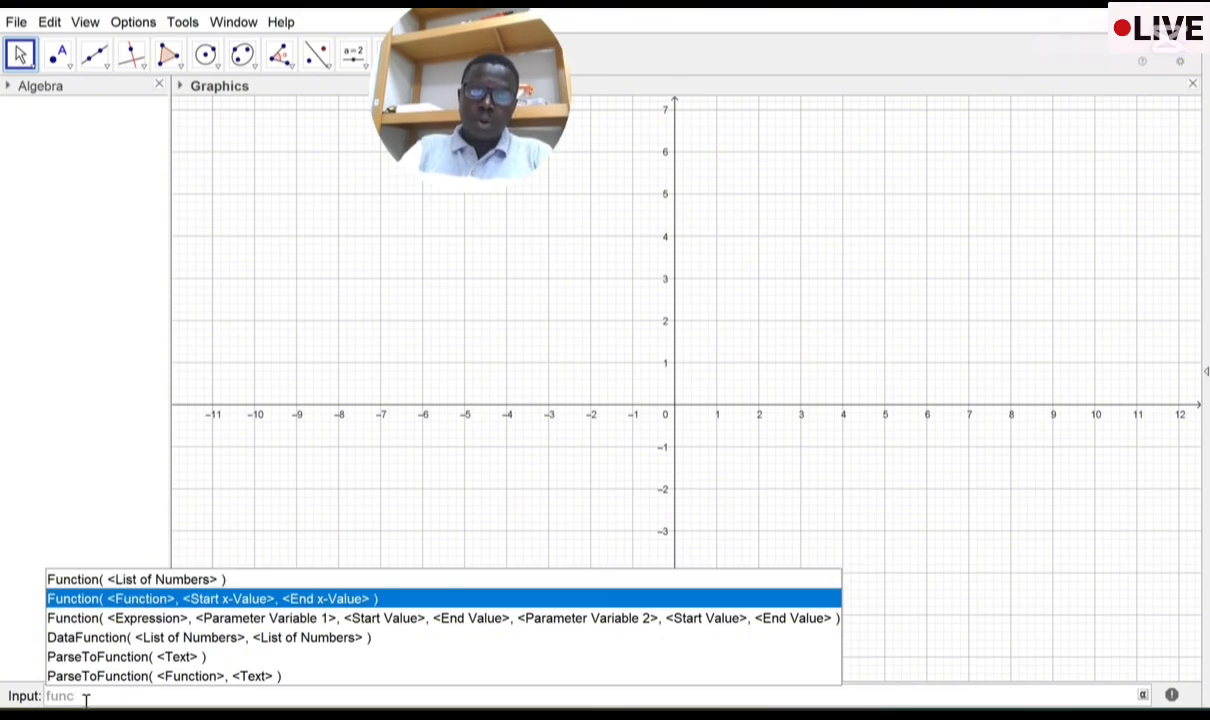
{"action": "key", "text": "Return"}
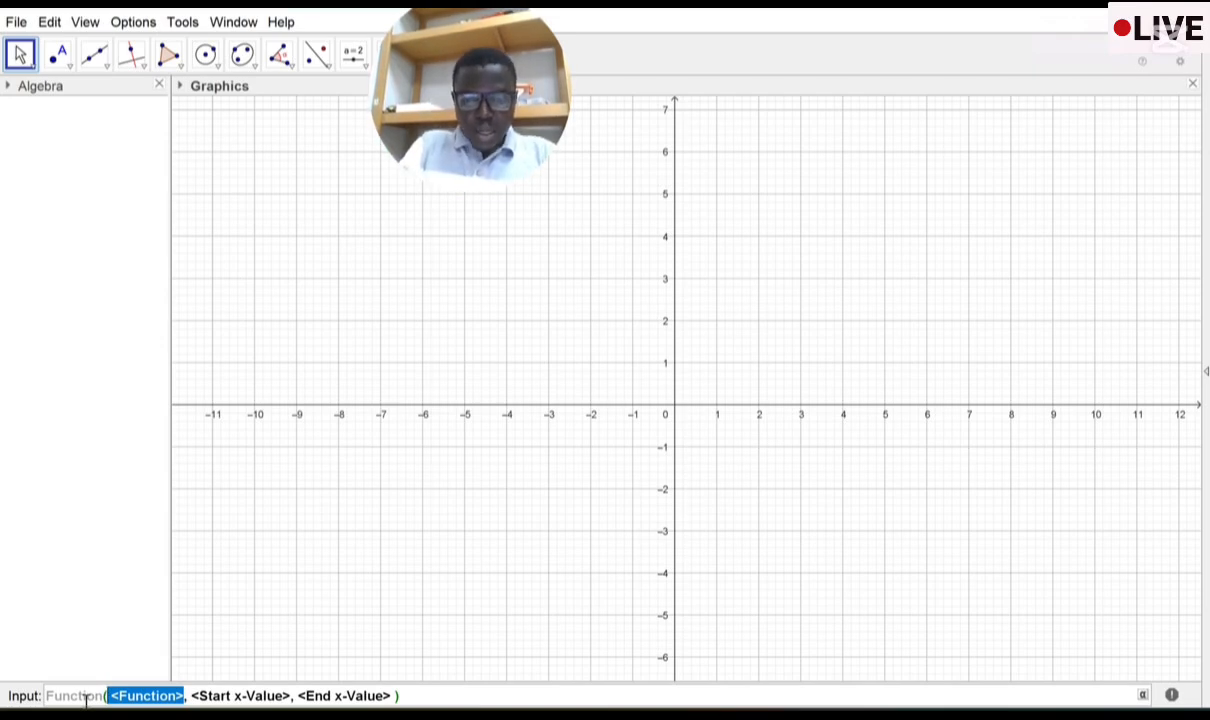
{"action": "key", "text": "BackSpace"}
{"action": "type", "text": "x"}
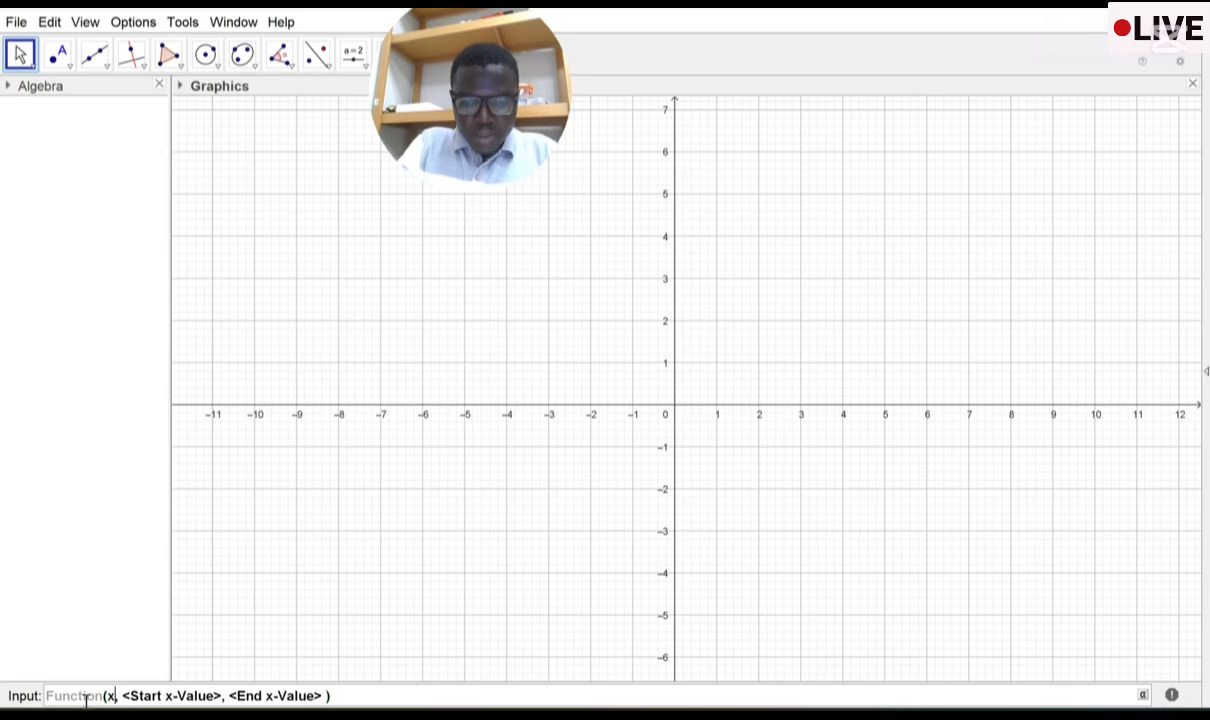
{"action": "type", "text": "^"}
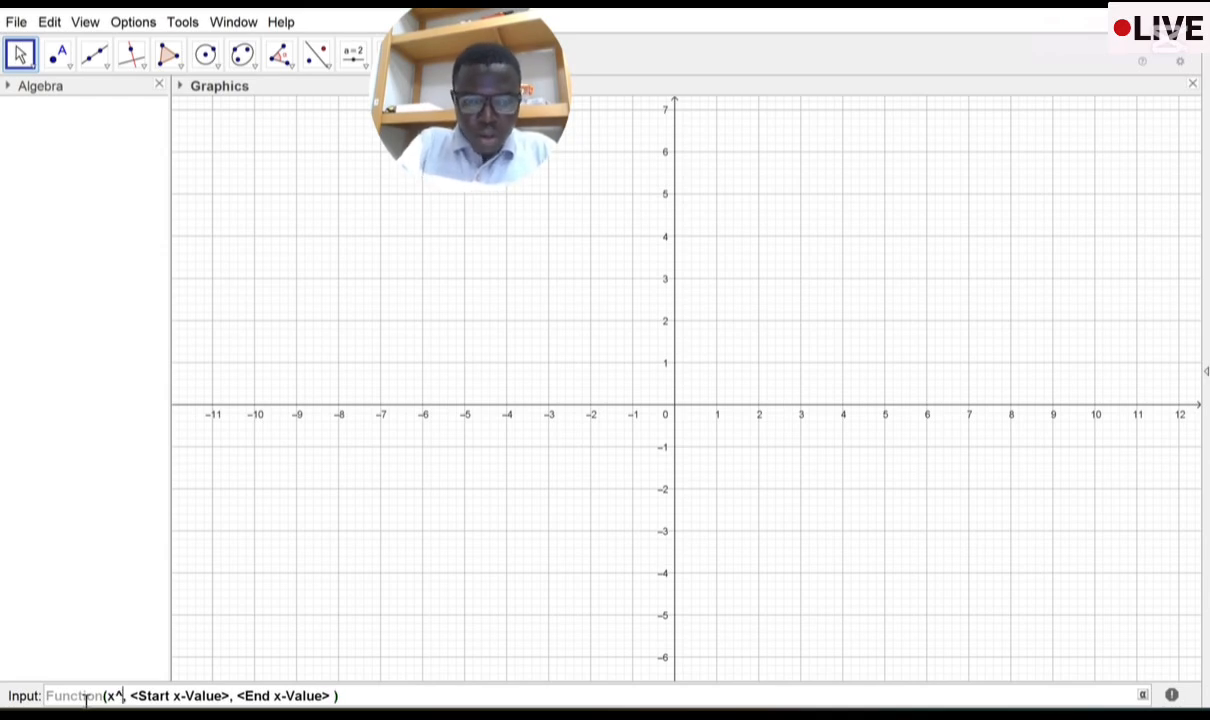
{"action": "type", "text": "(1/"}
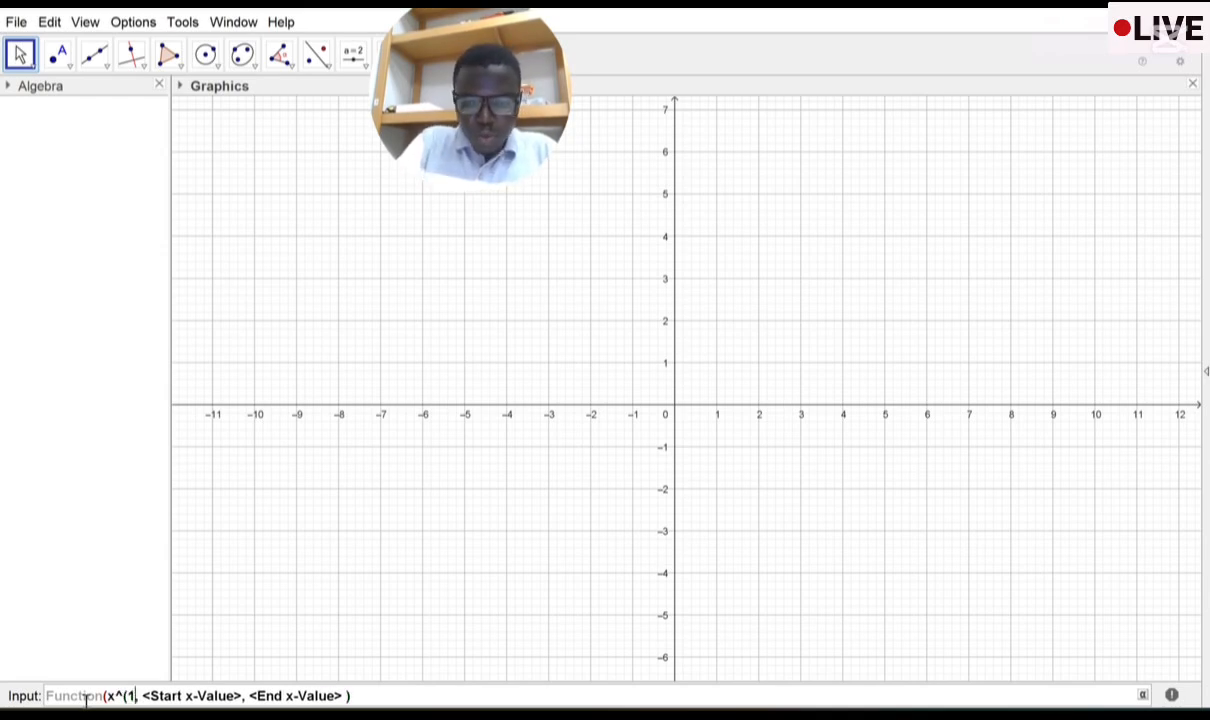
{"action": "type", "text": "3"}
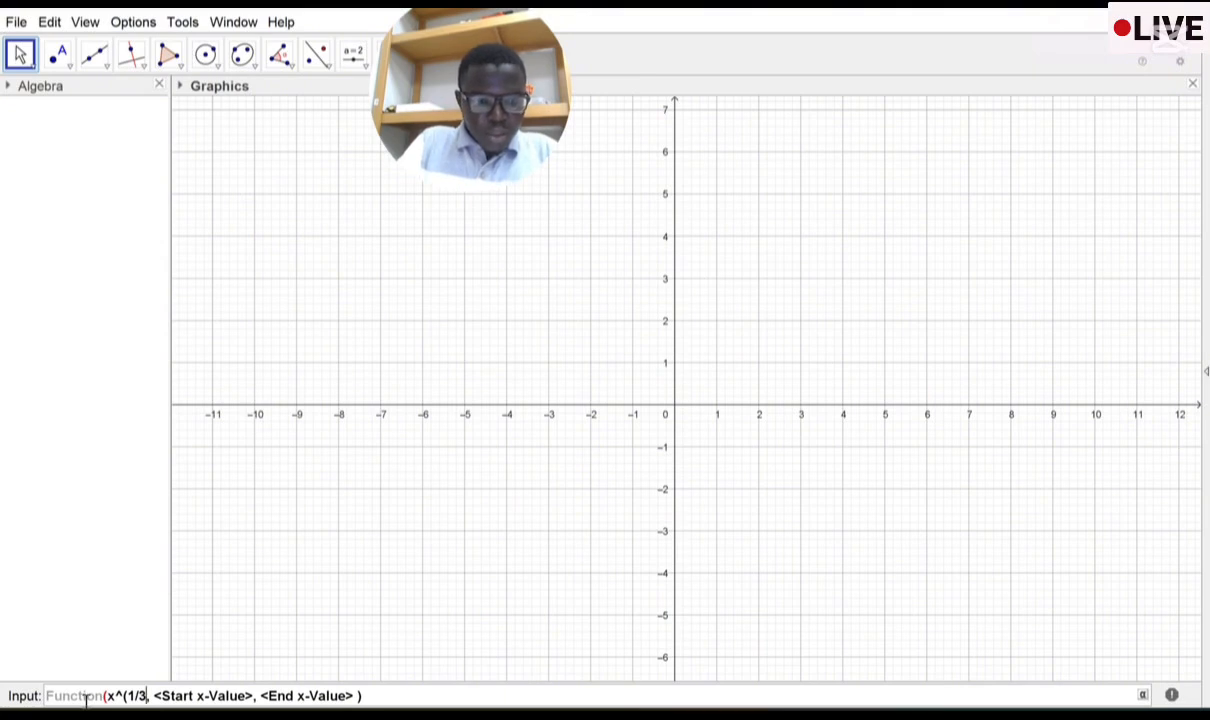
{"action": "key", "text": "Tab"}
{"action": "type", "text": "0"}
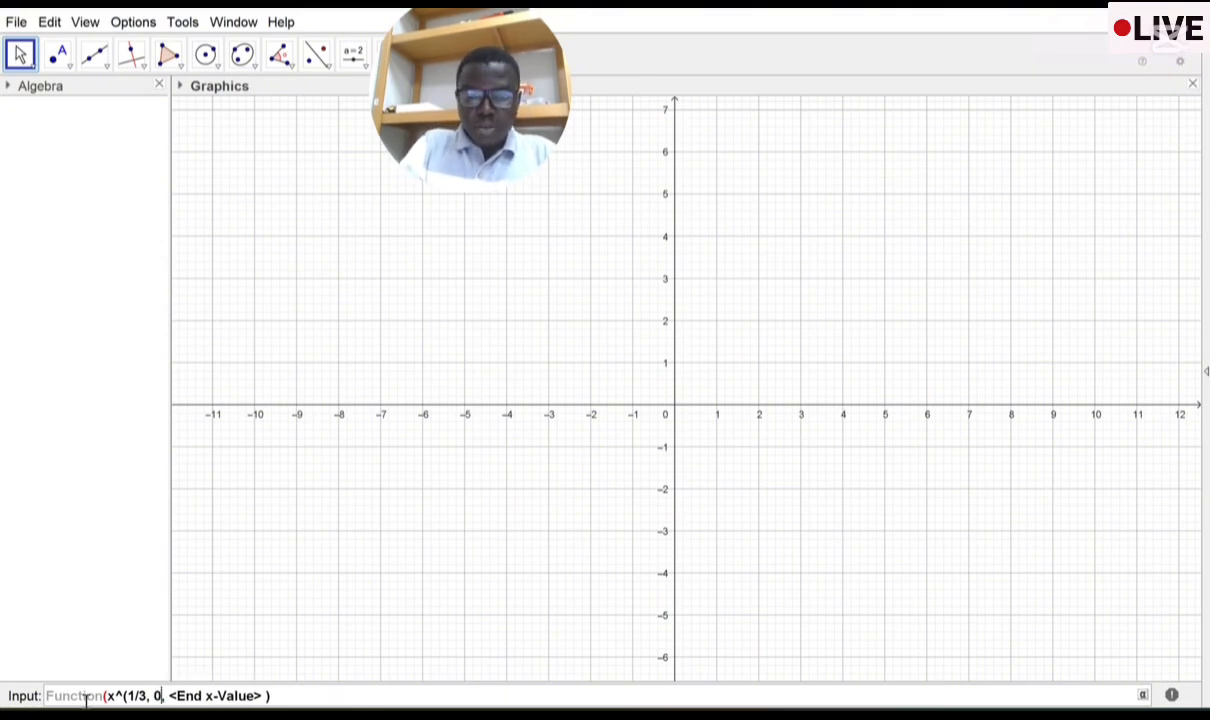
{"action": "key", "text": "Tab"}
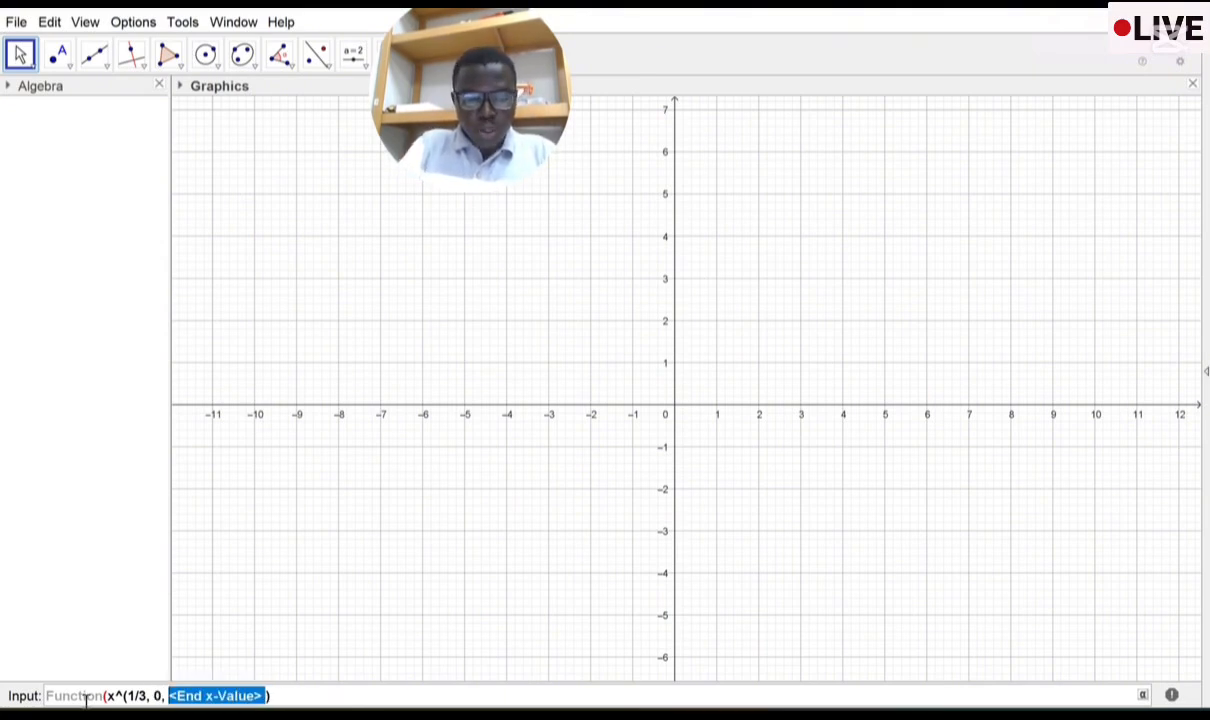
{"action": "type", "text": "8"}
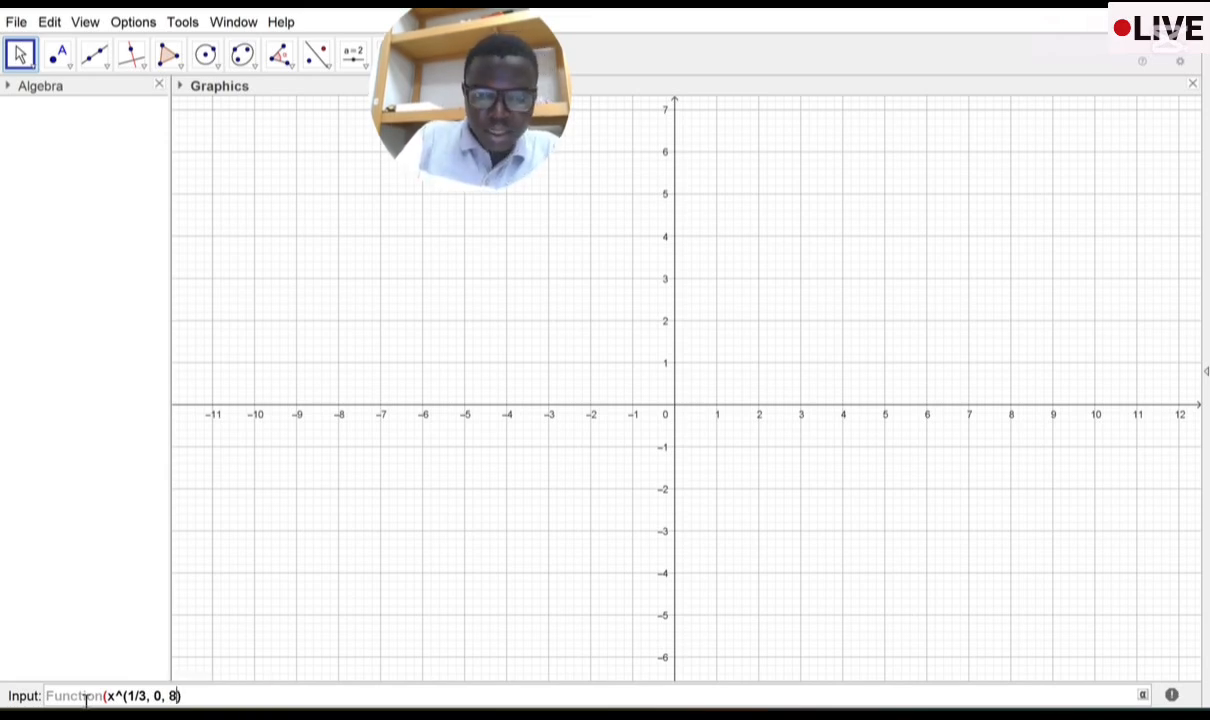
{"action": "key", "text": "Return"}
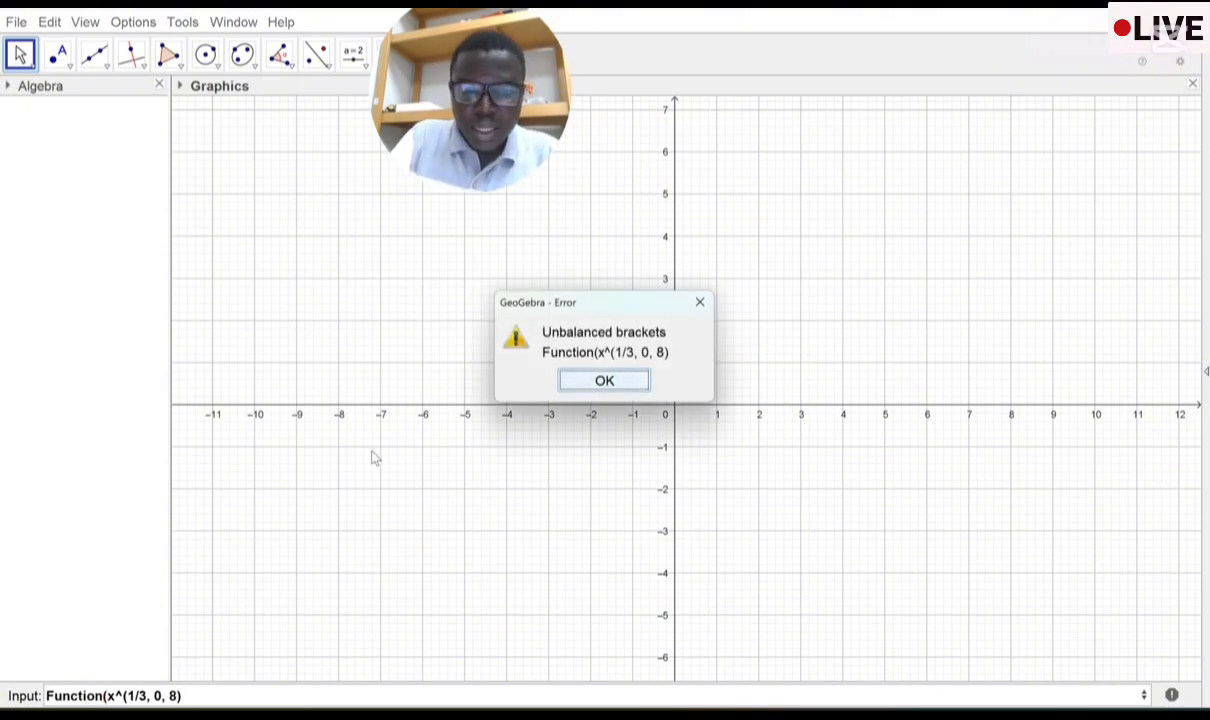
Step: Close the exponent's bracket so the command reads Function(x^(1/3), 0, 8), and plot the curve
{"action": "left_click", "coordinate": [698, 302]}
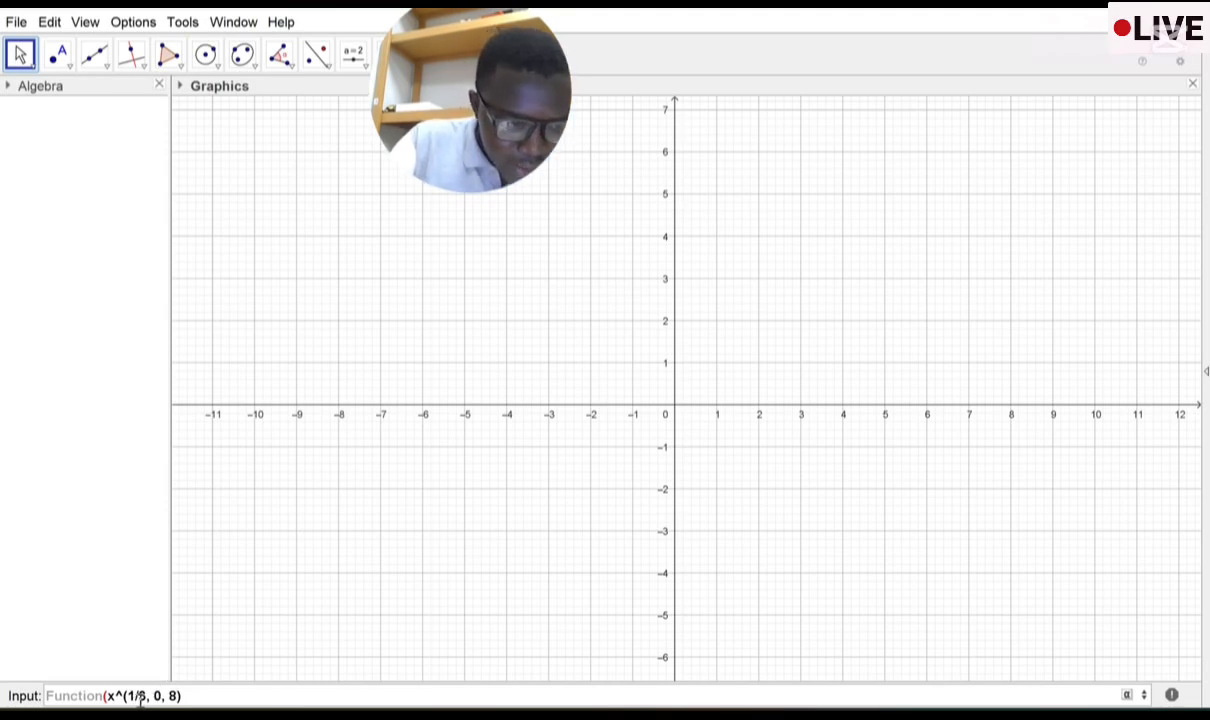
{"action": "left_click", "coordinate": [146, 696]}
{"action": "type", "text": ")"}
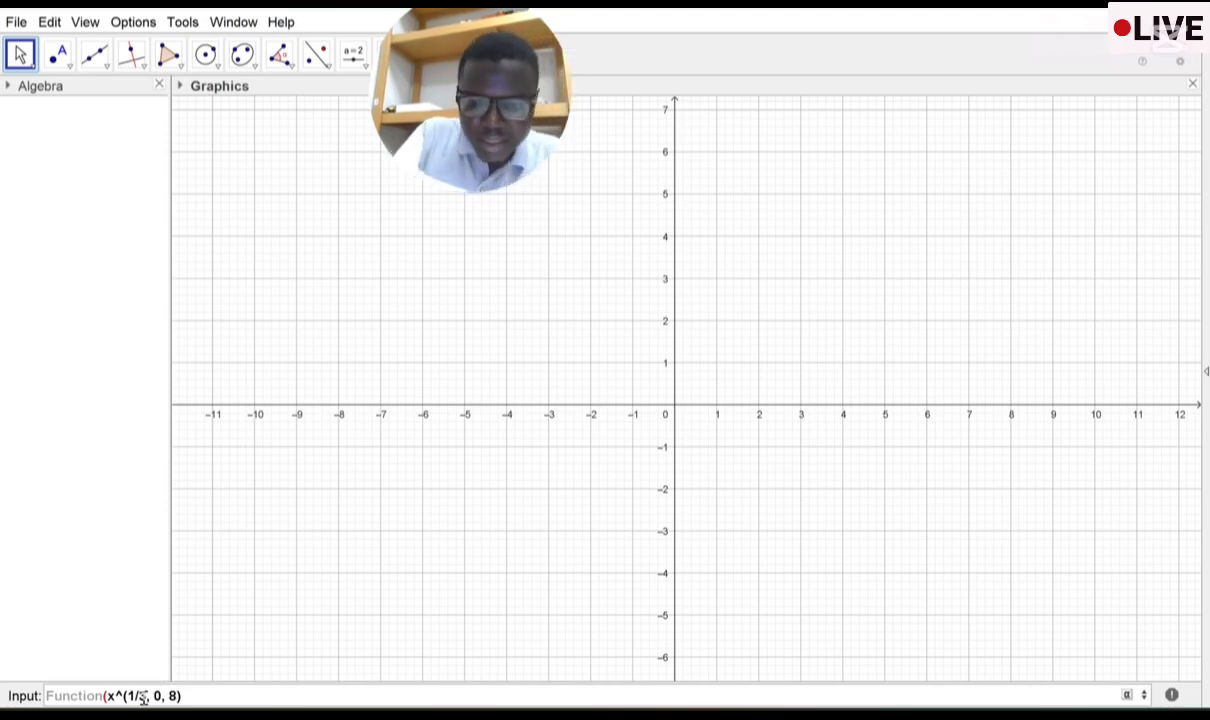
{"action": "key", "text": "Return"}
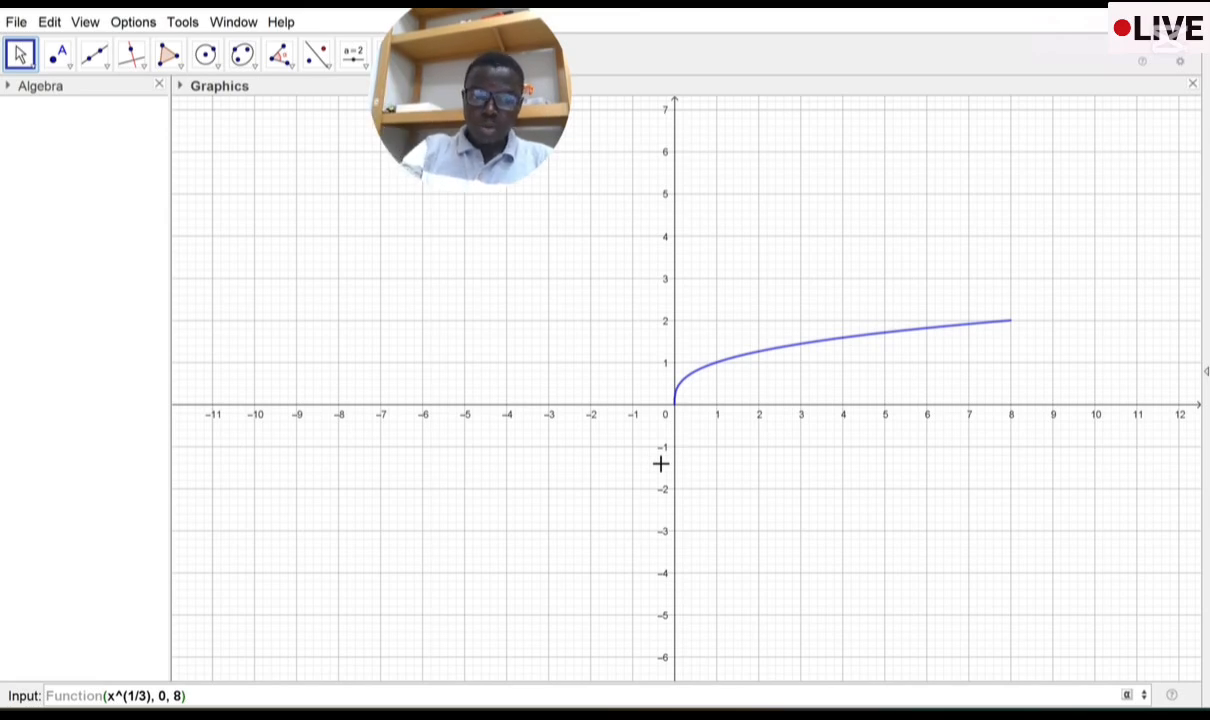
{"action": "key", "text": "Return"}
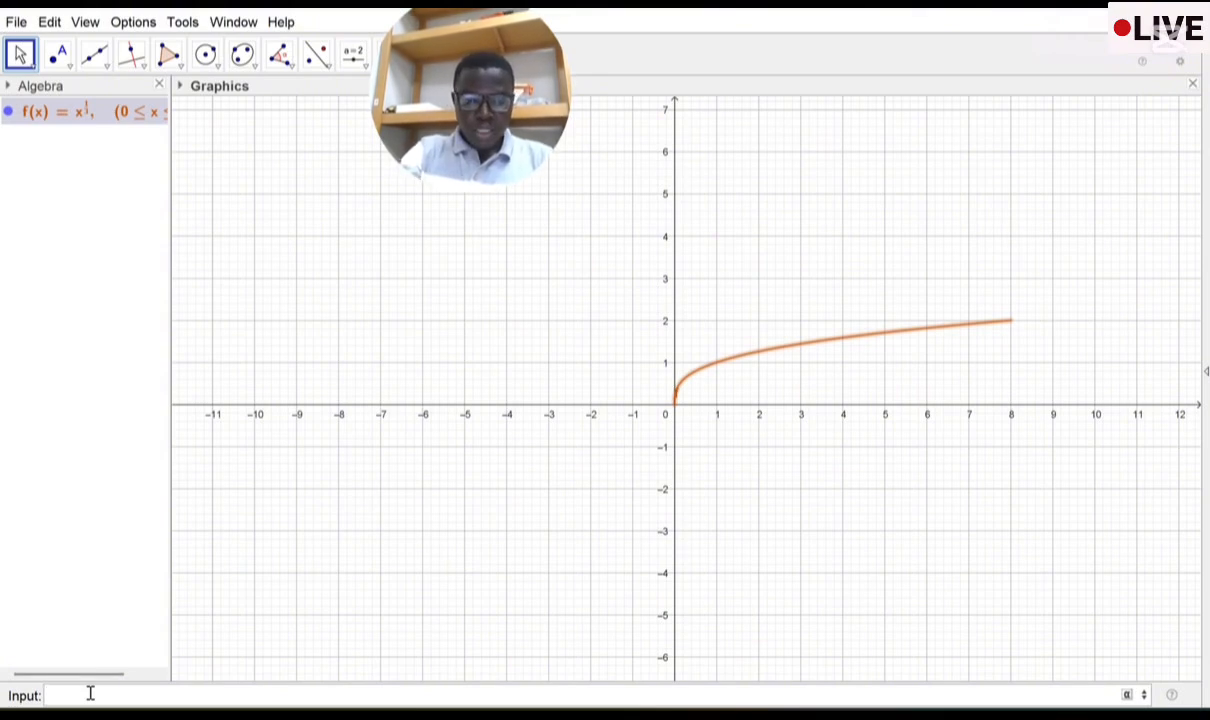
Step: Plot the line x/4 as a function restricted to x-values from 0 to 8
{"action": "type", "text": "func"}
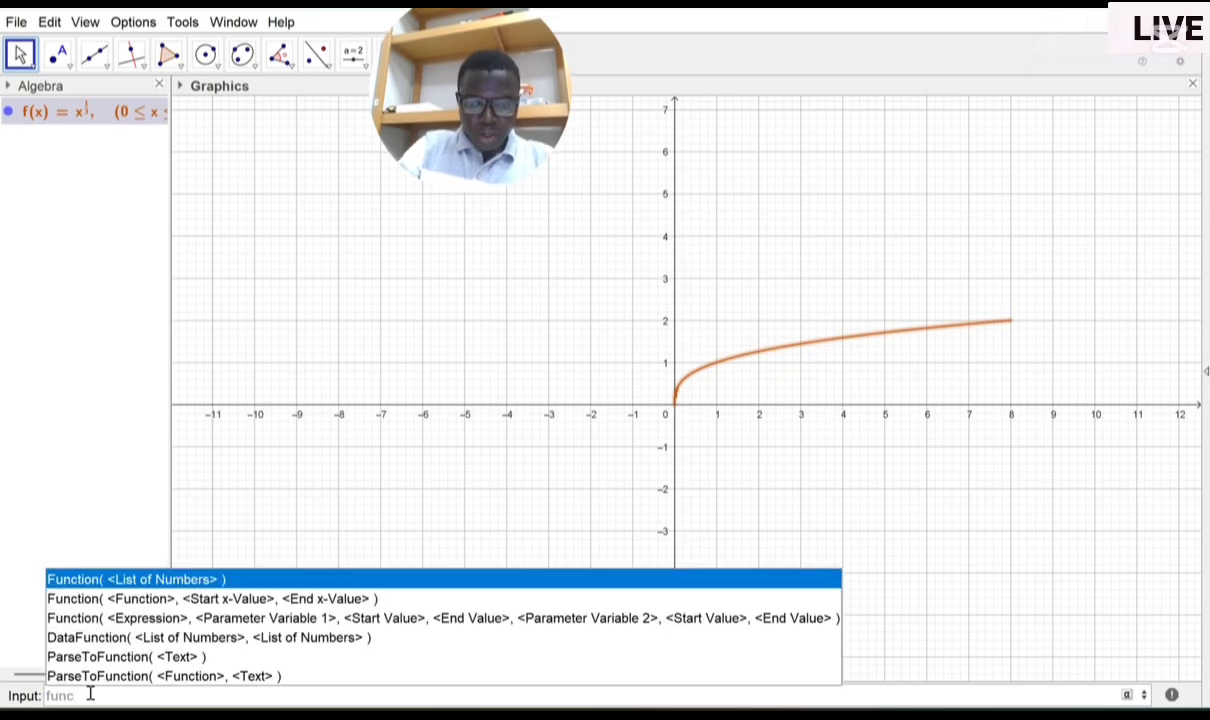
{"action": "key", "text": "Down"}
{"action": "key", "text": "Return"}
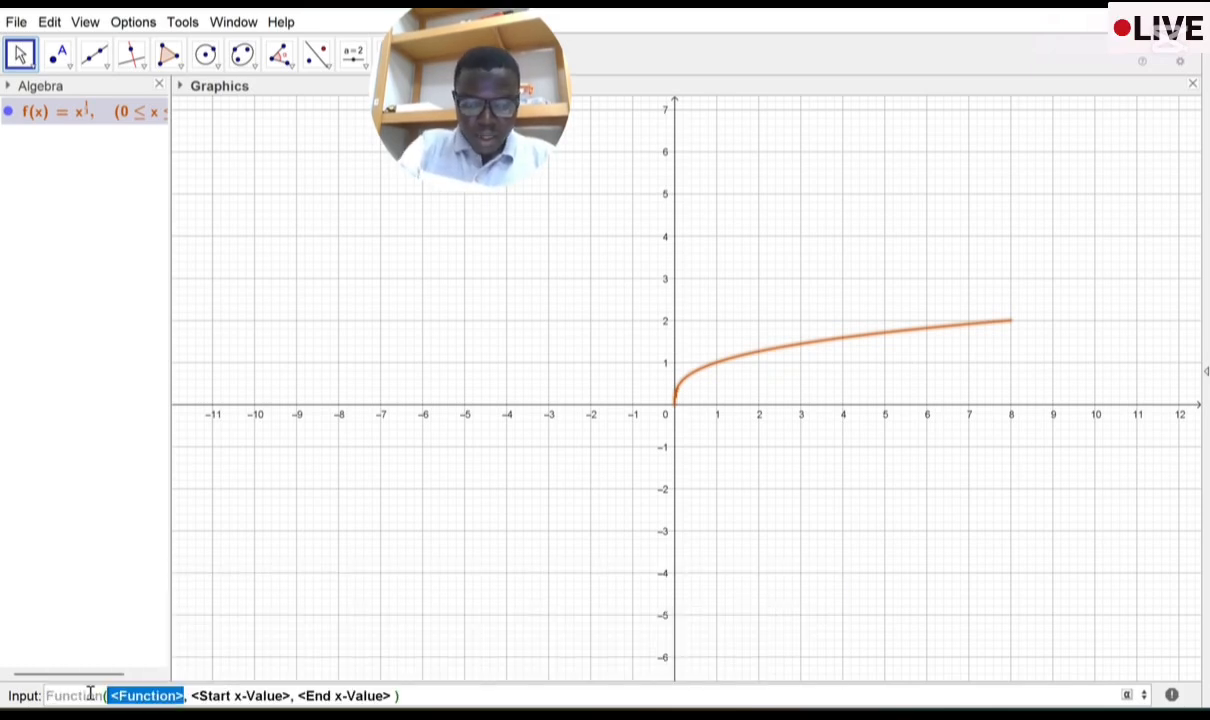
{"action": "type", "text": "x"}
{"action": "type", "text": "/4"}
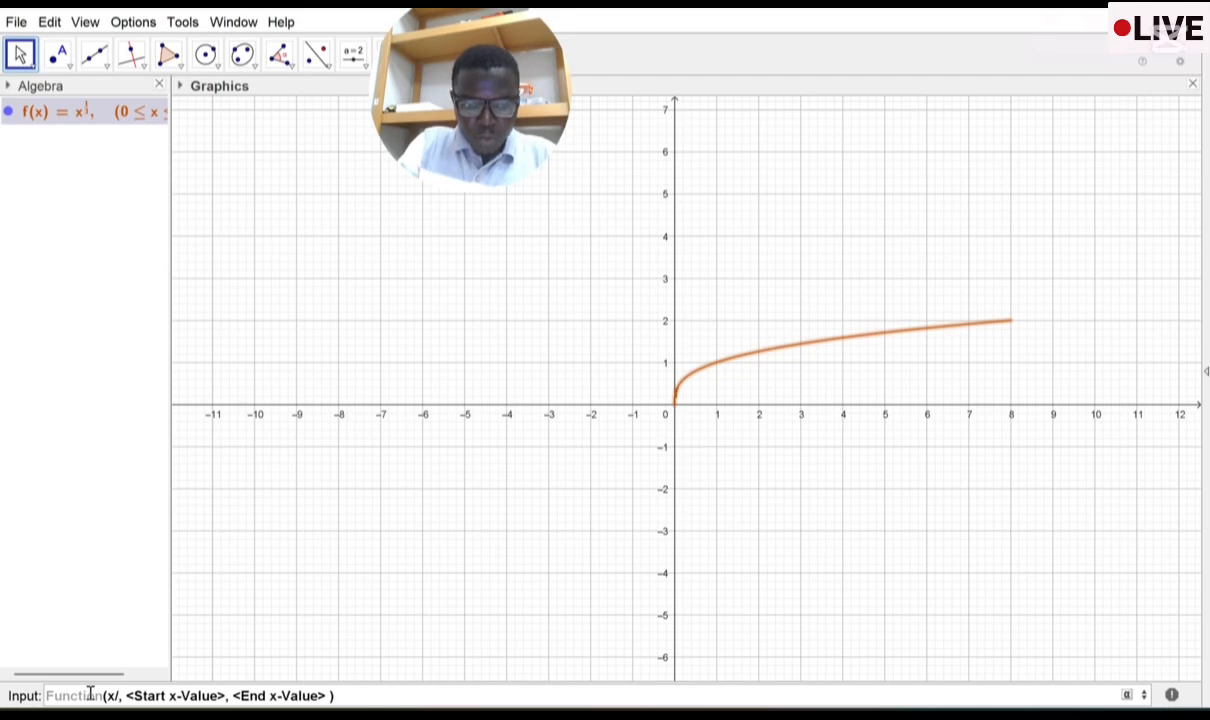
{"action": "key", "text": "Tab"}
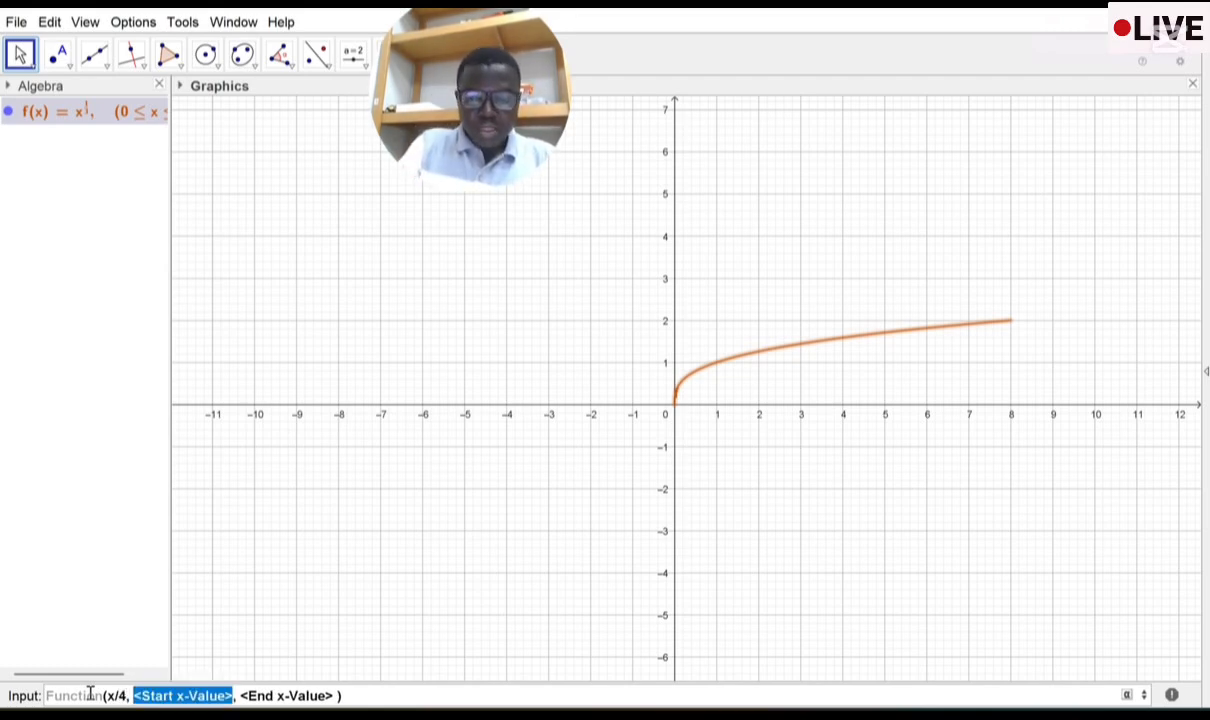
{"action": "type", "text": "0"}
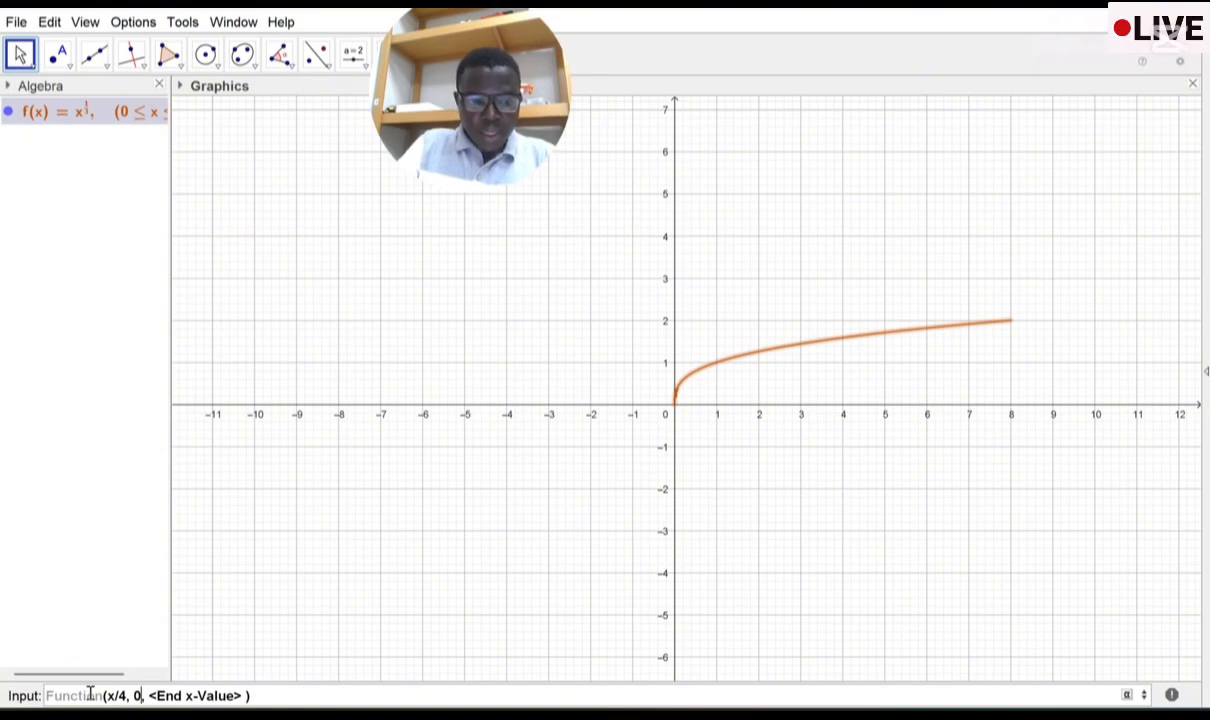
{"action": "key", "text": "Tab"}
{"action": "type", "text": "8"}
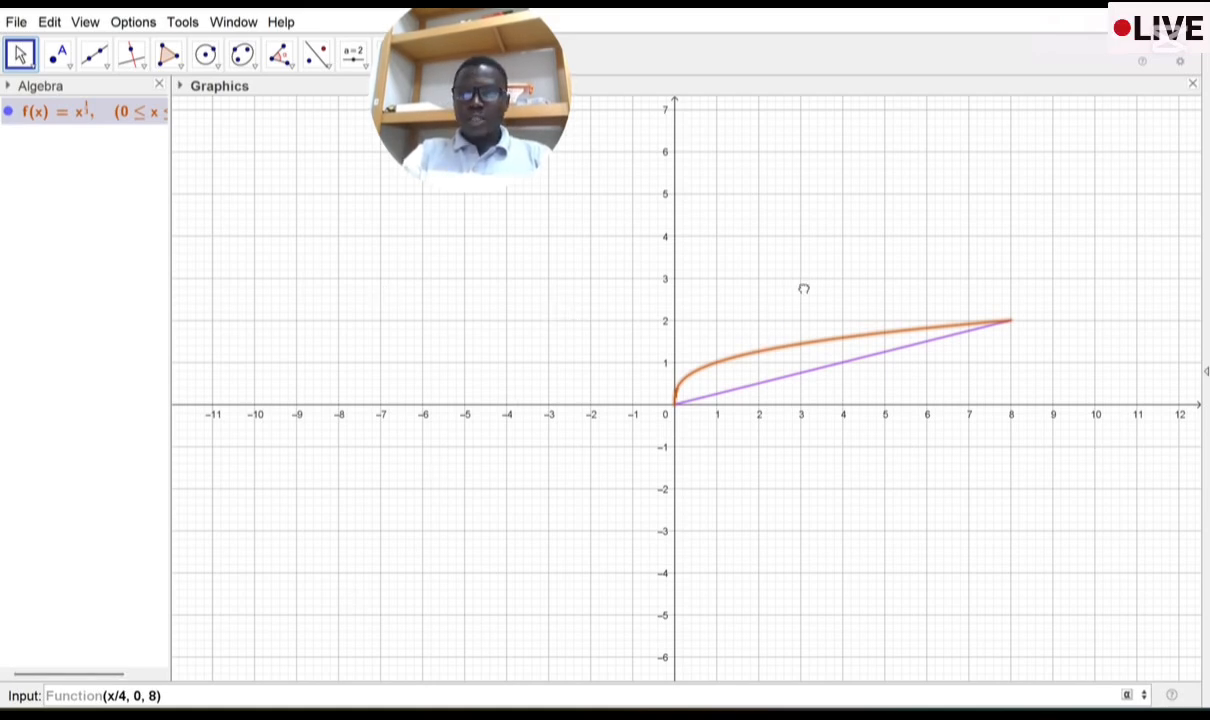
{"action": "key", "text": "Return"}
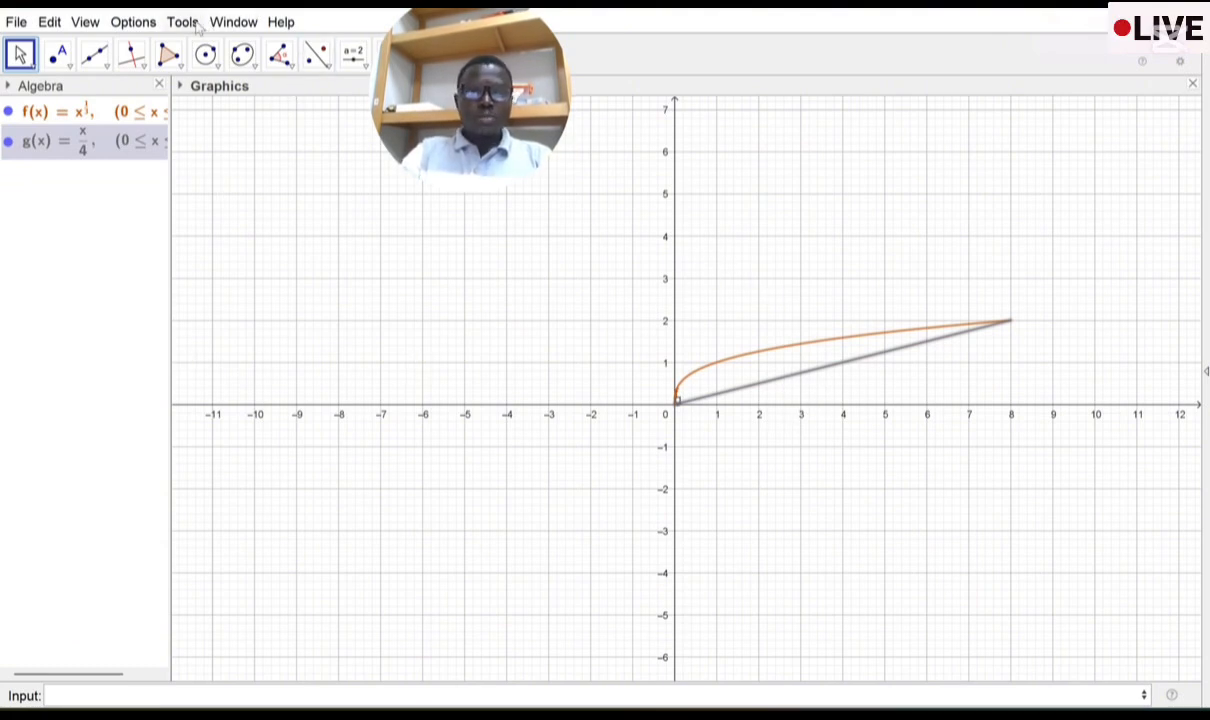
Step: Open the 3D Graphics view beside the 2D graph and widen it
{"action": "left_click", "coordinate": [86, 21]}
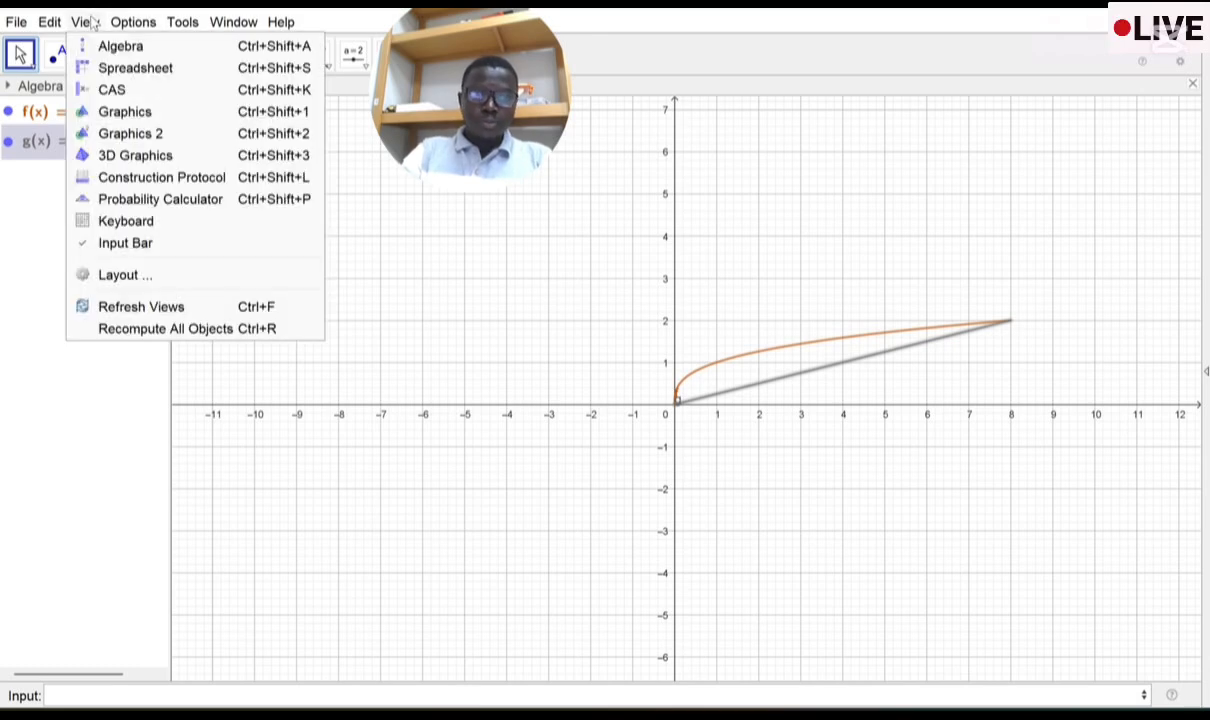
{"action": "left_click", "coordinate": [131, 156]}
{"action": "left_click_drag", "start_coordinate": [656, 305], "coordinate": [205, 326]}
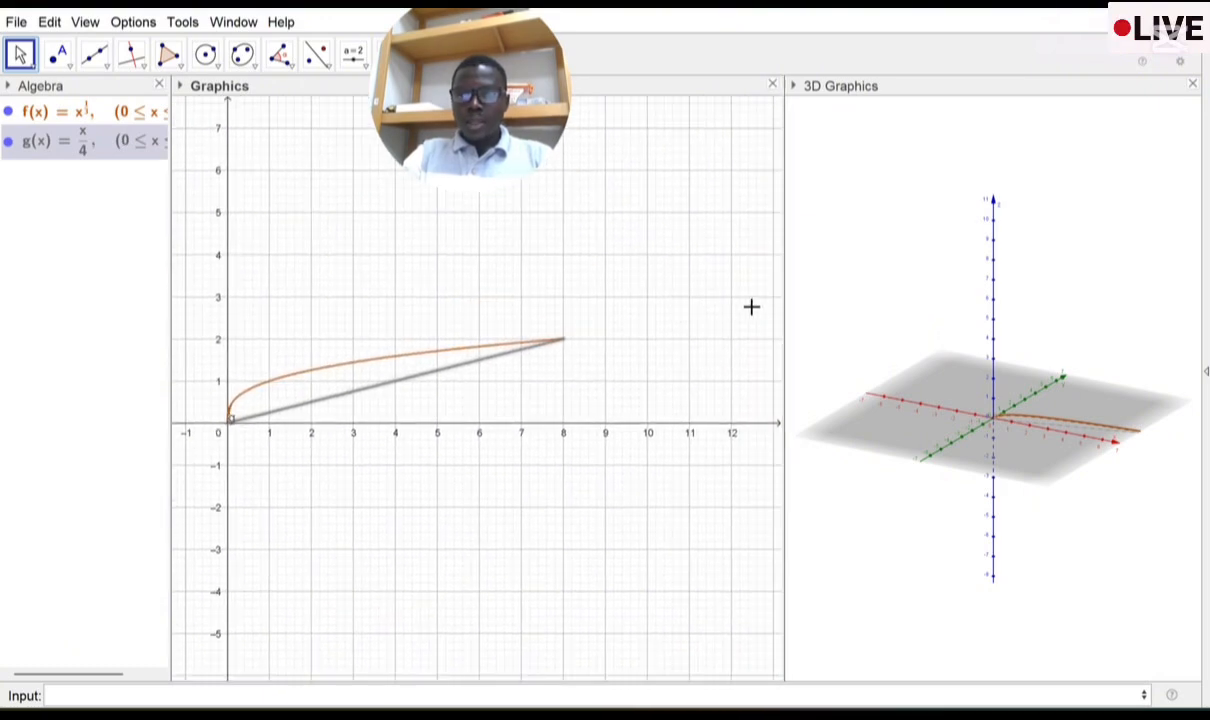
{"action": "left_click_drag", "start_coordinate": [783, 301], "coordinate": [659, 297]}
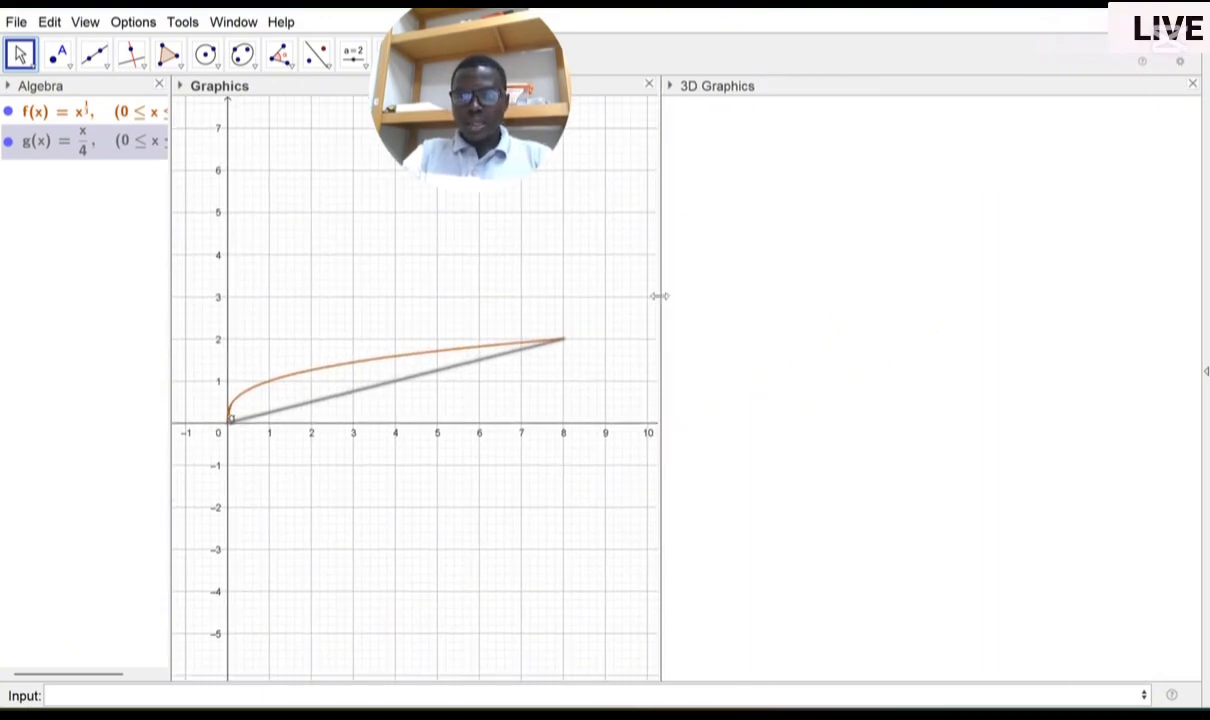
Step: Show the grid on the plane in the 3D Graphics view
{"action": "left_click", "coordinate": [858, 271]}
{"action": "right_click", "coordinate": [858, 271]}
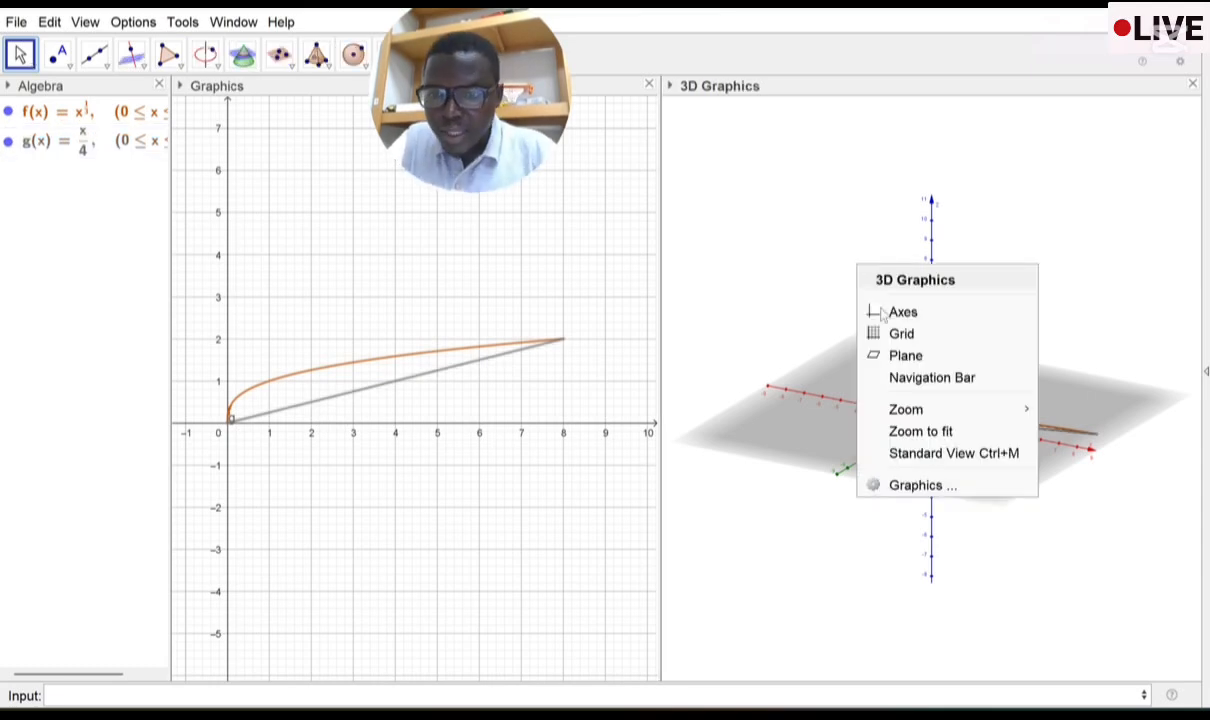
{"action": "left_click", "coordinate": [897, 334]}
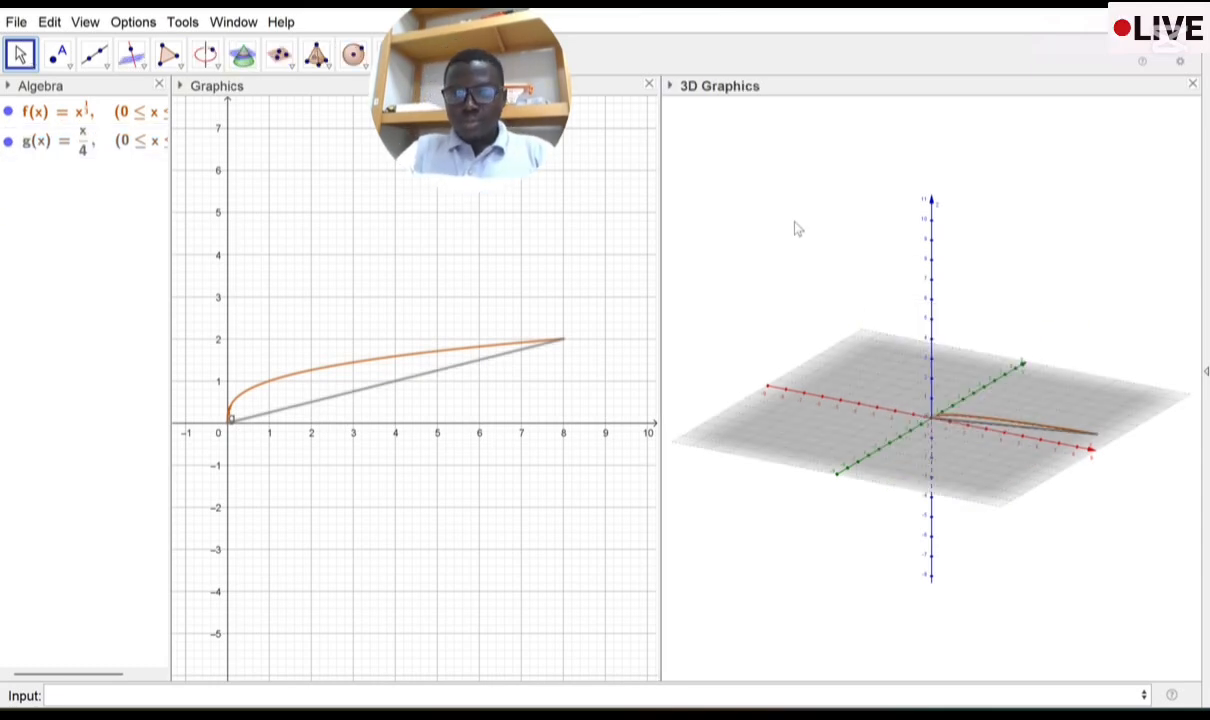
Step: Turn the 3D scene to look down on the xy-plane and widen the 3D Graphics view further
{"action": "left_click_drag", "start_coordinate": [860, 332], "coordinate": [897, 373]}
{"action": "scroll", "coordinate": [896, 367], "scroll_direction": "down", "scroll_amount": 1}
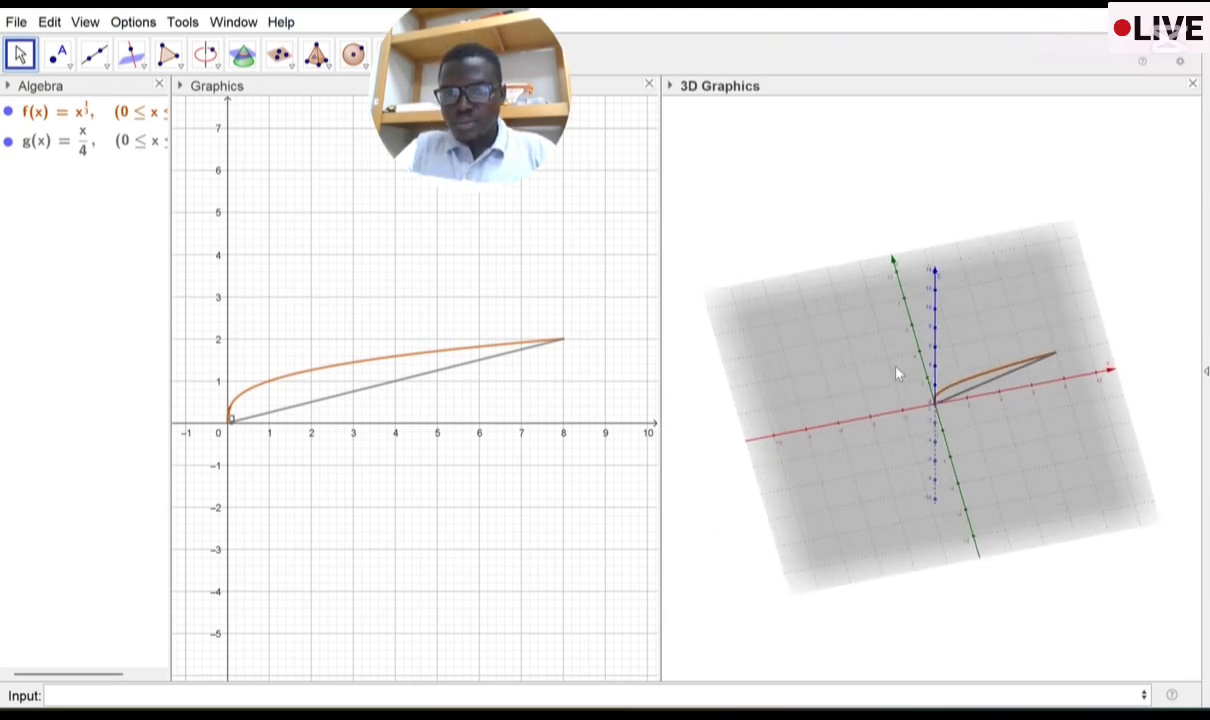
{"action": "scroll", "coordinate": [896, 367], "scroll_direction": "up", "scroll_amount": 2}
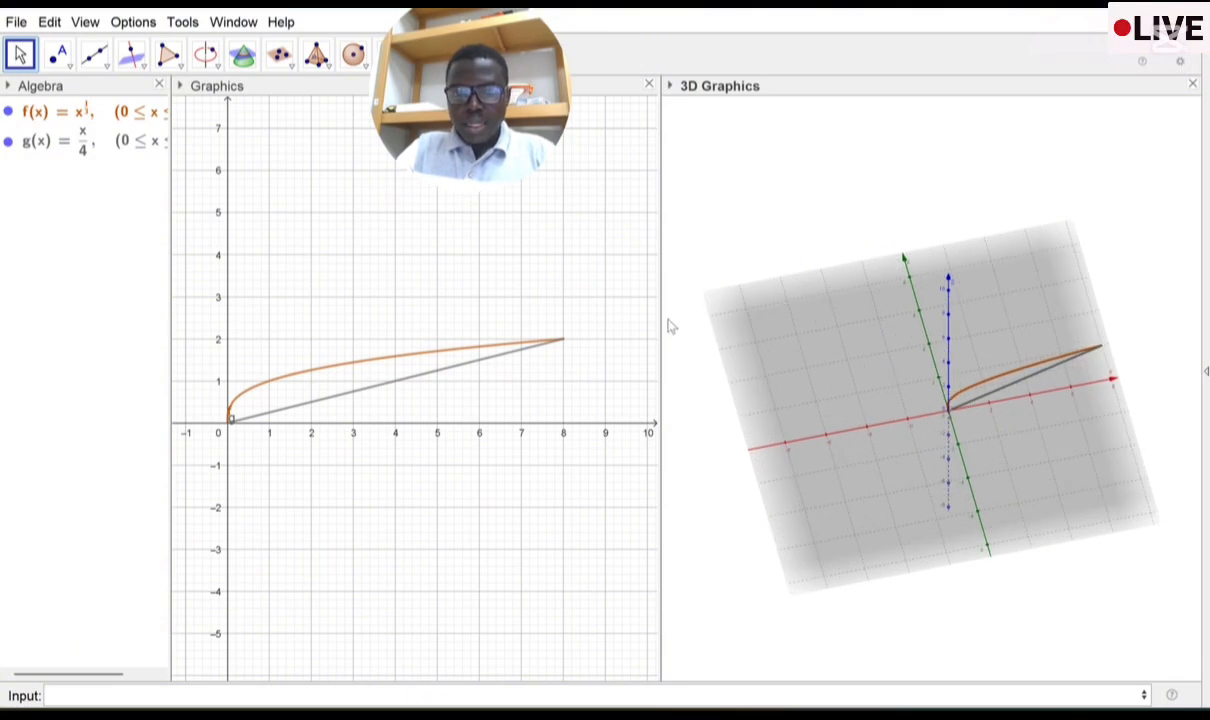
{"action": "left_click_drag", "start_coordinate": [657, 313], "coordinate": [600, 302]}
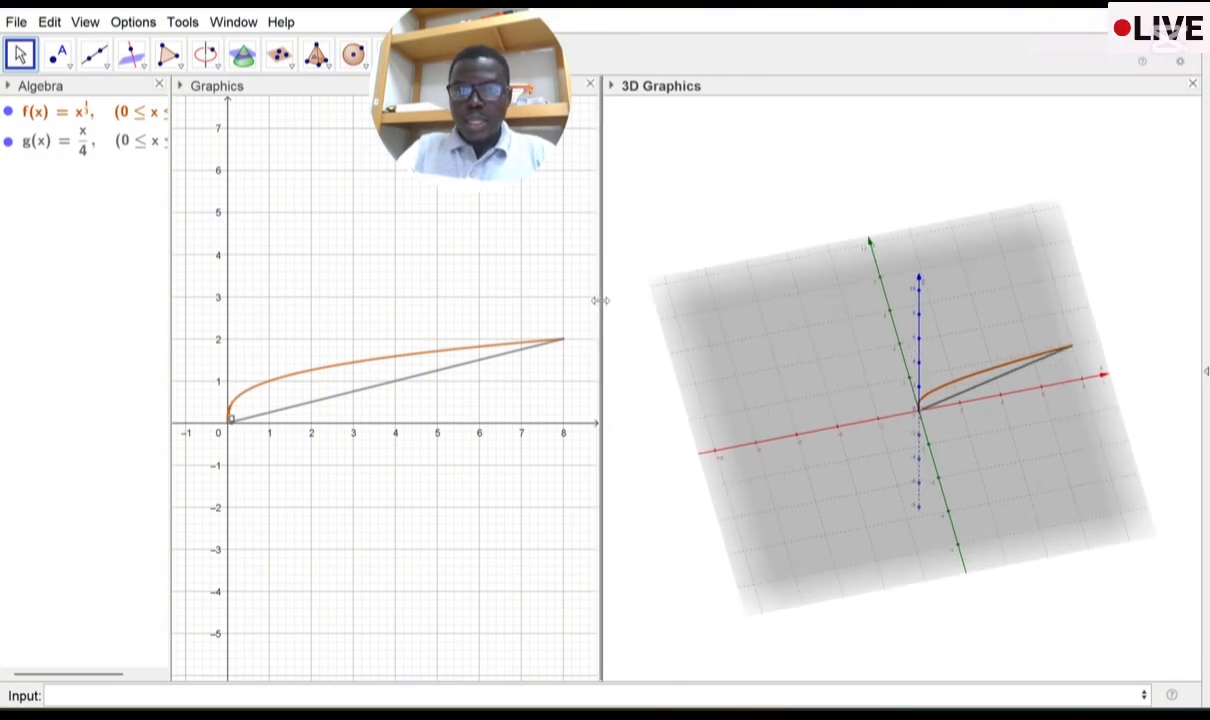
{"action": "scroll", "coordinate": [905, 392], "scroll_direction": "down", "scroll_amount": 2}
{"action": "scroll", "coordinate": [905, 395], "scroll_direction": "up", "scroll_amount": 2}
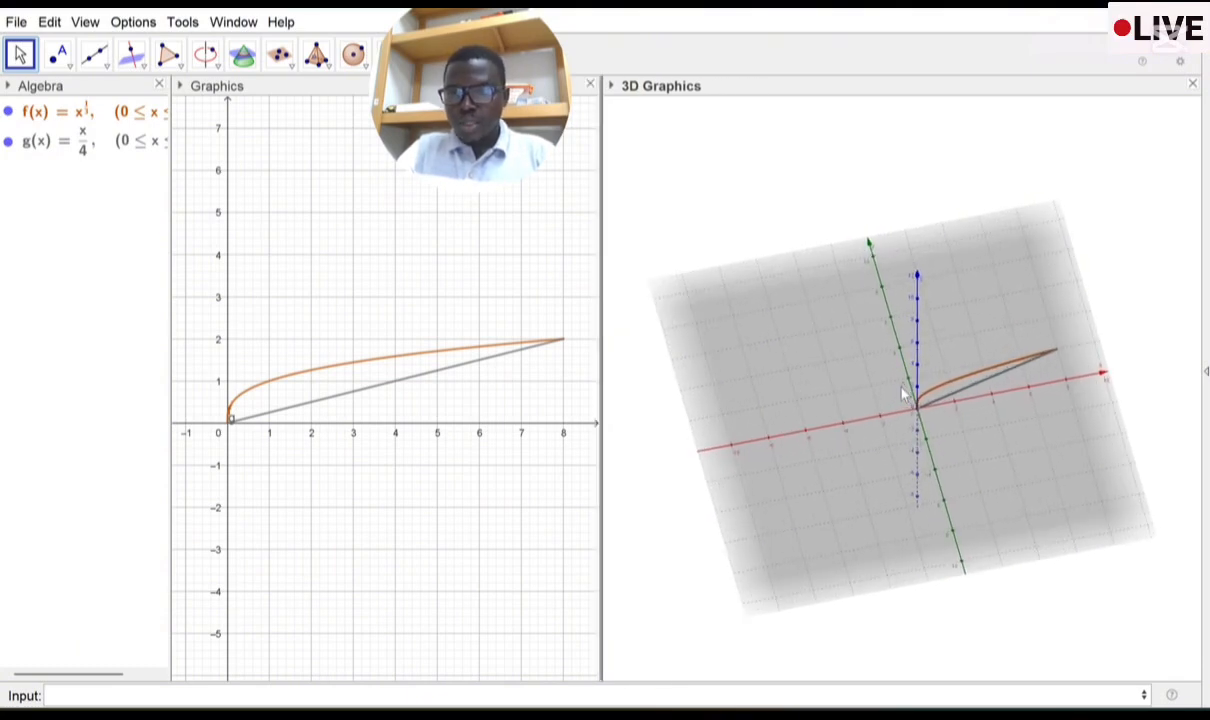
{"action": "scroll", "coordinate": [900, 392], "scroll_direction": "down", "scroll_amount": 1}
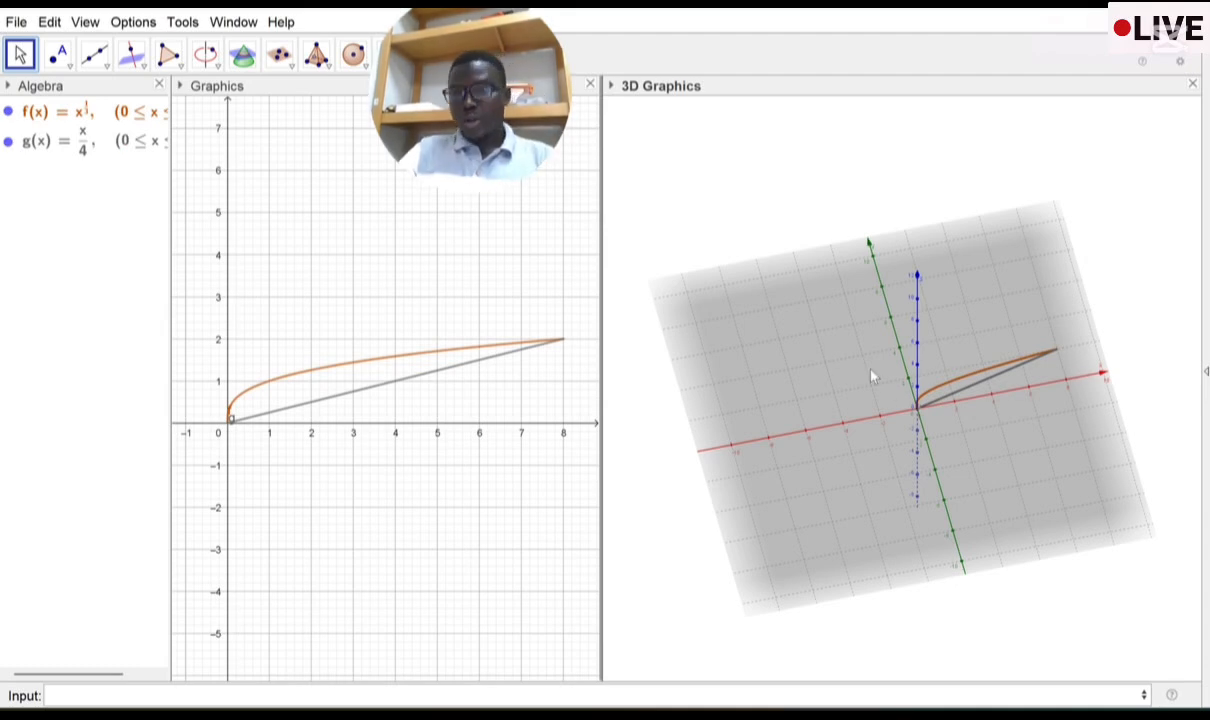
{"action": "left_click_drag", "start_coordinate": [510, 94], "coordinate": [324, 219]}
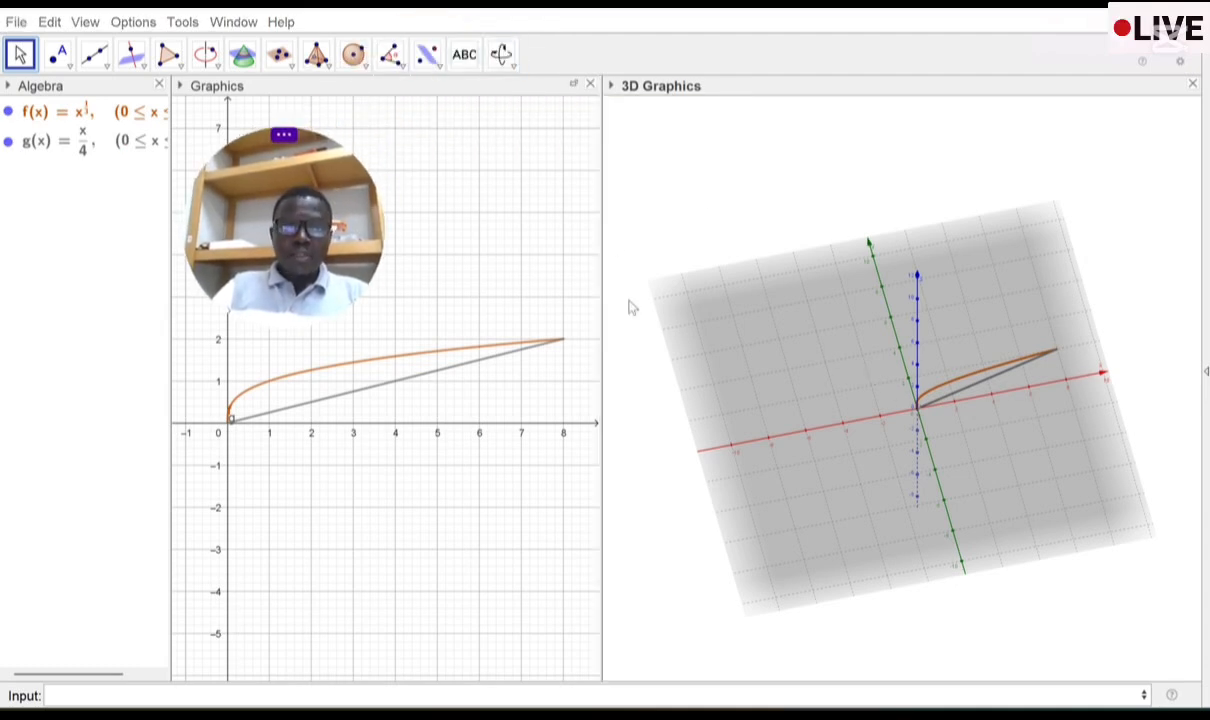
Step: Revolve the line x/4 and the curve x^(1/3) about the x-axis with Surface of Revolution
{"action": "left_click", "coordinate": [325, 72]}
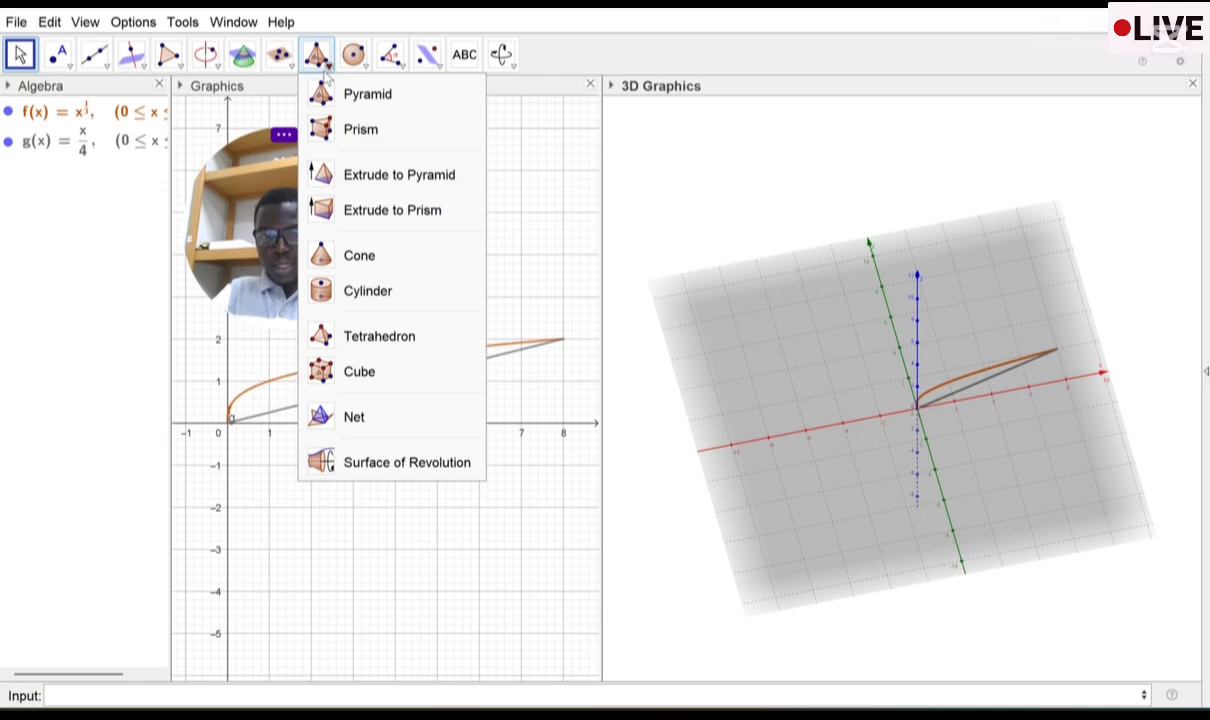
{"action": "left_click", "coordinate": [430, 465]}
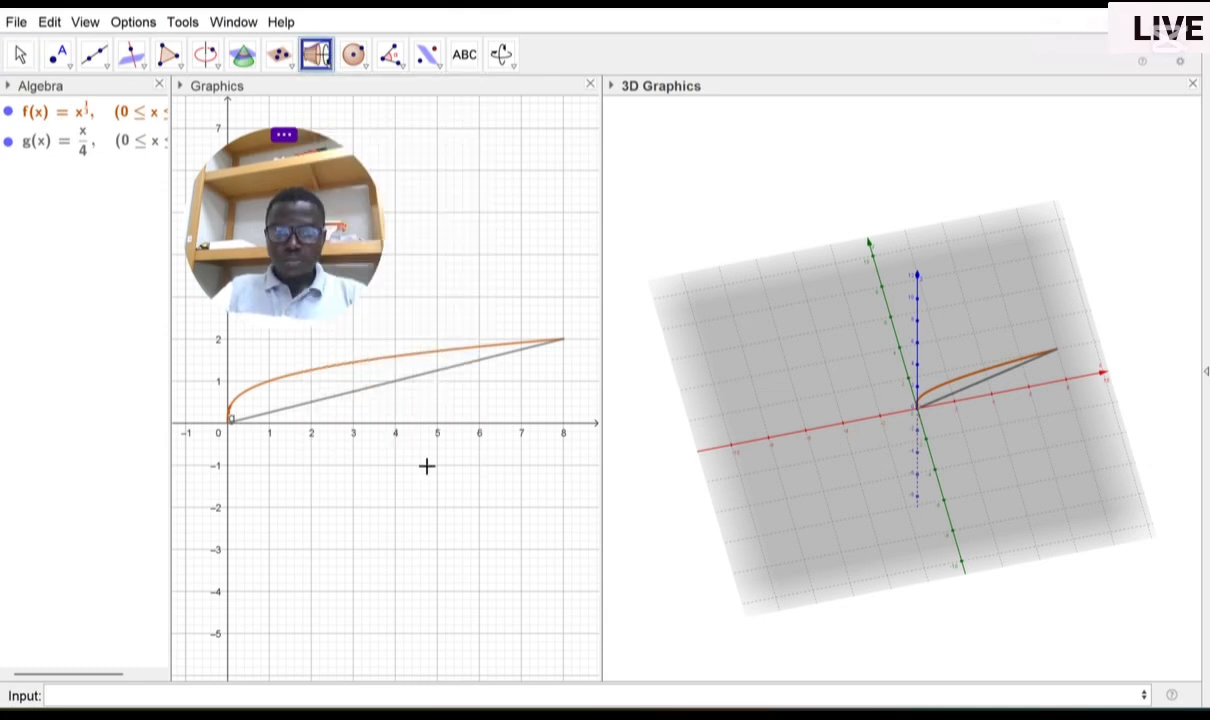
{"action": "left_click", "coordinate": [1047, 390]}
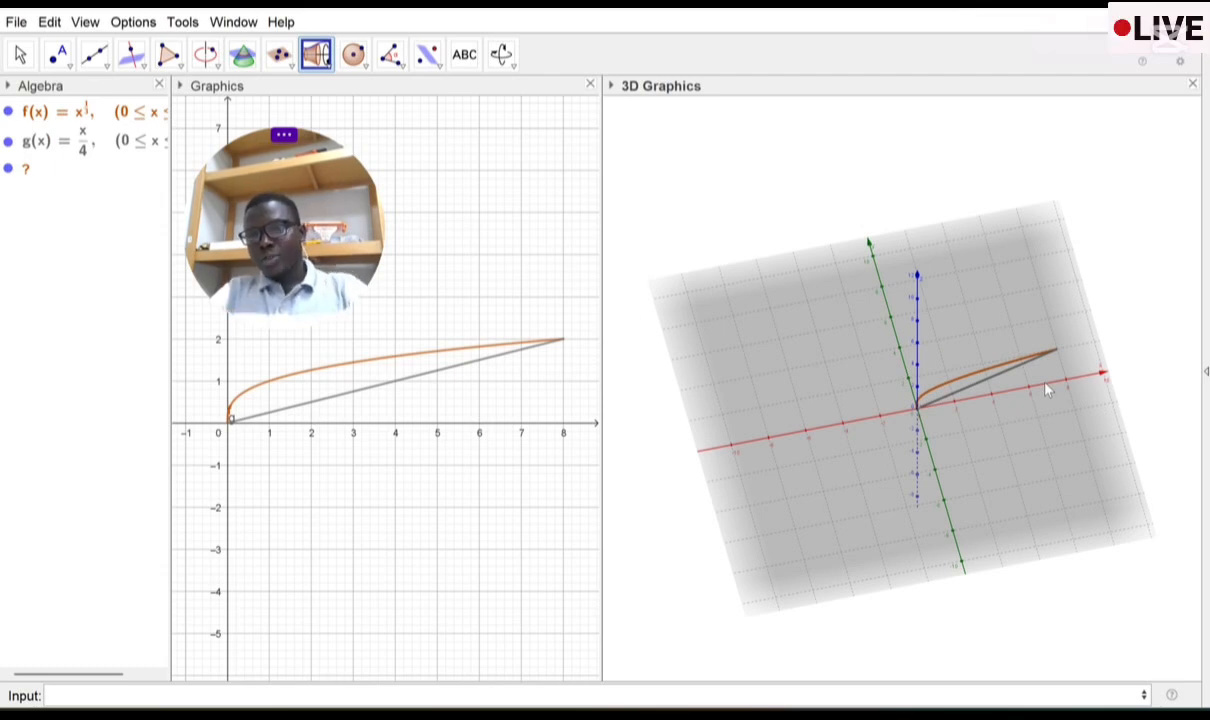
{"action": "left_click", "coordinate": [986, 381]}
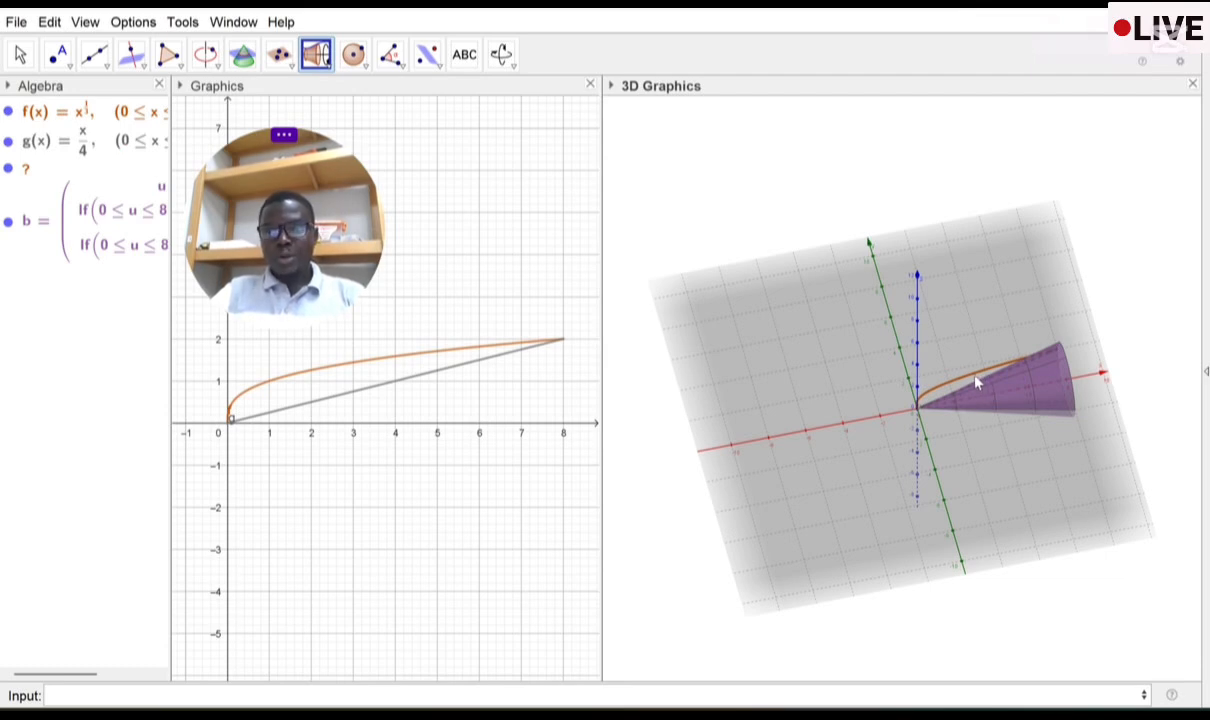
{"action": "left_click", "coordinate": [976, 378]}
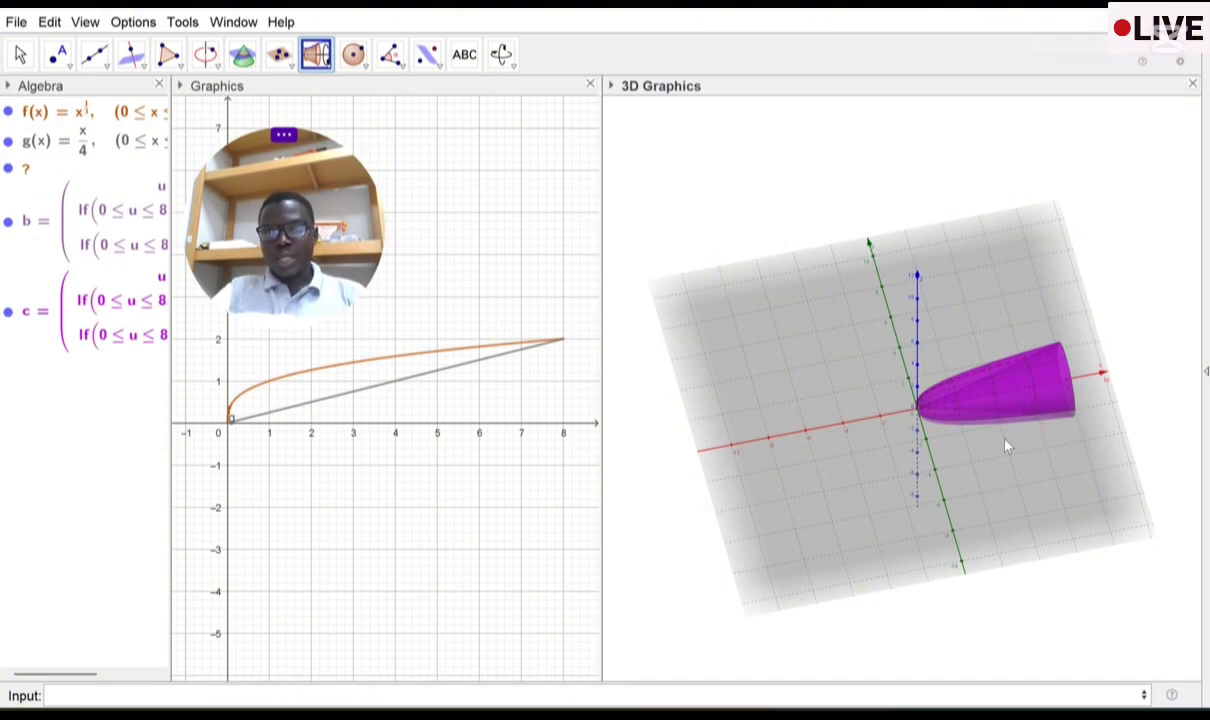
{"action": "scroll", "coordinate": [1000, 479], "scroll_direction": "down", "scroll_amount": 3}
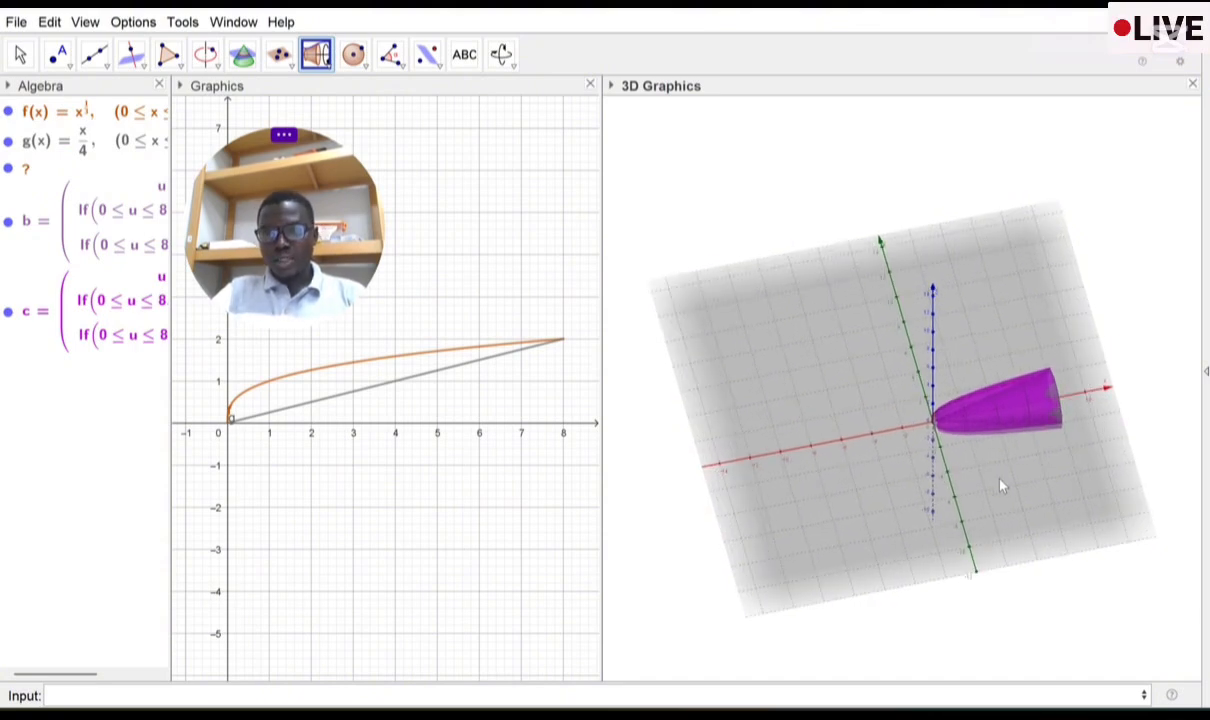
{"action": "scroll", "coordinate": [1000, 485], "scroll_direction": "up", "scroll_amount": 3}
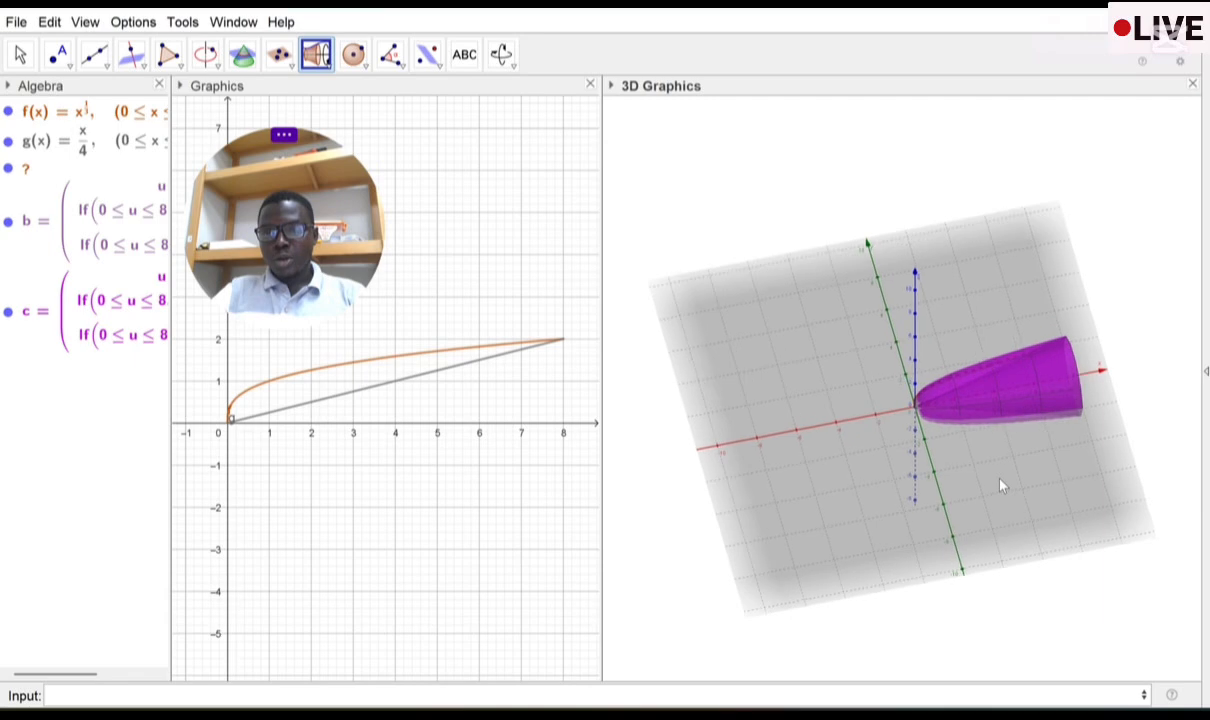
{"action": "key", "text": "Escape"}
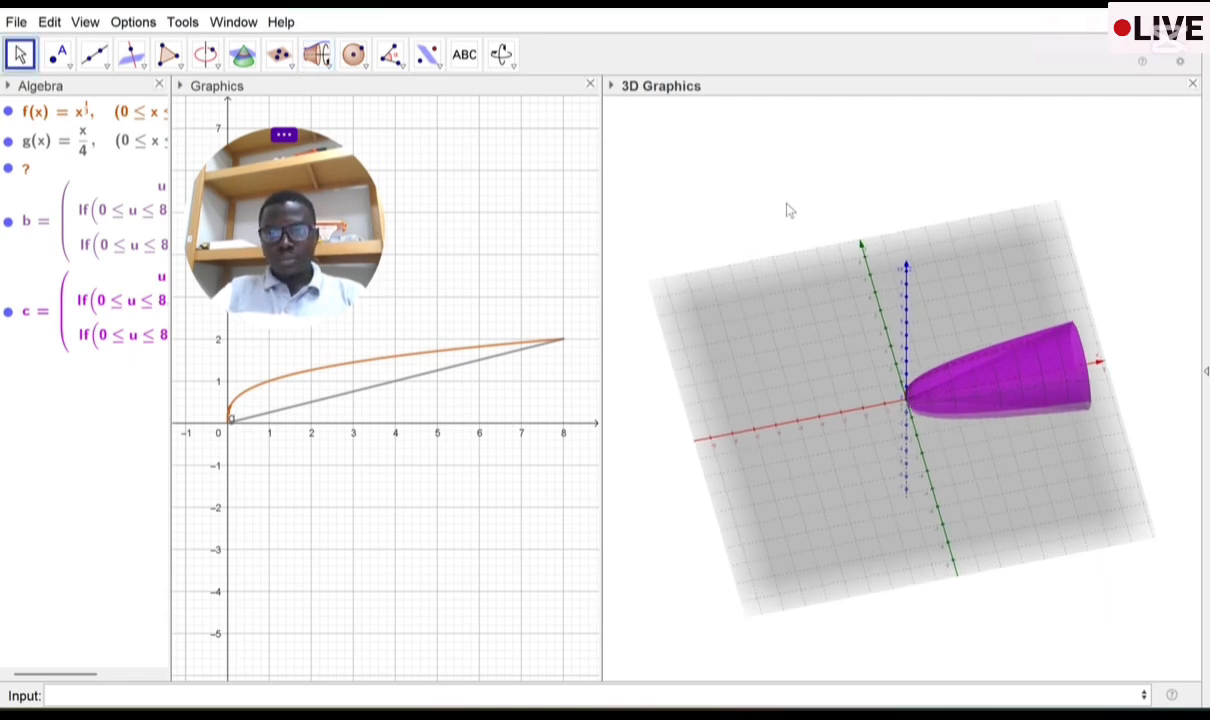
Step: Turn the 3D scene to view the revolved solid from above and widen the 3D Graphics view over the 2D graph
{"action": "left_click_drag", "start_coordinate": [884, 329], "coordinate": [957, 374]}
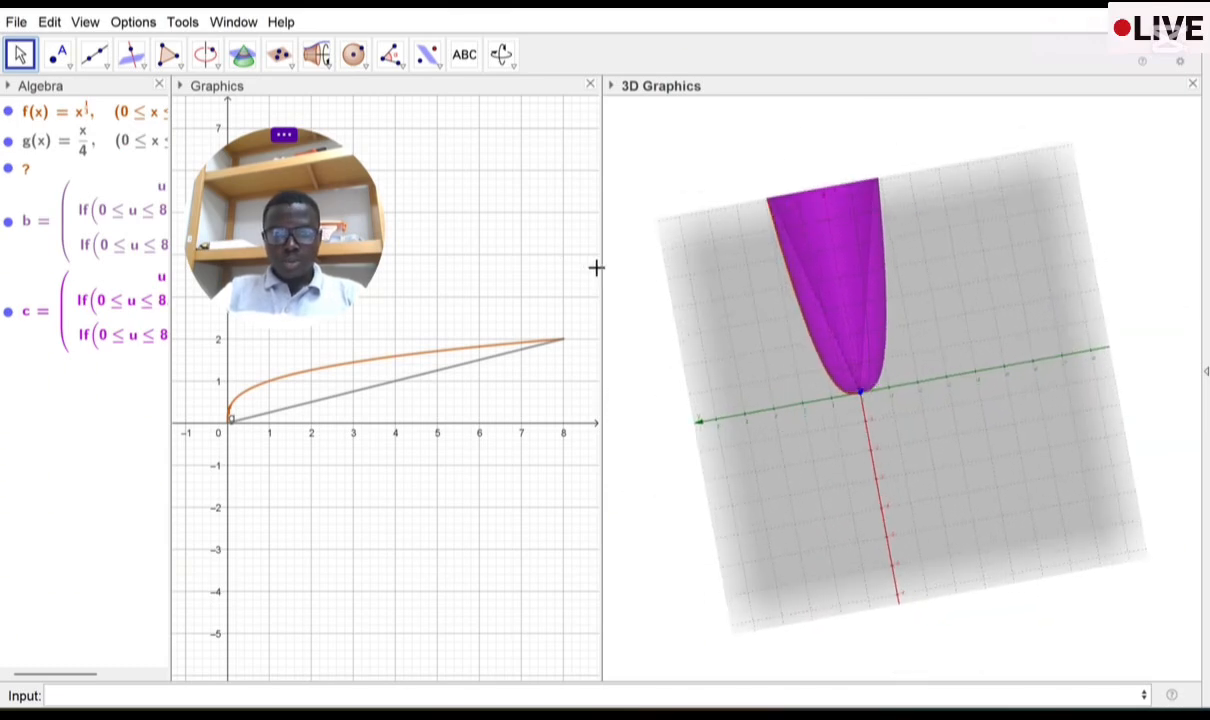
{"action": "left_click_drag", "start_coordinate": [600, 262], "coordinate": [450, 247]}
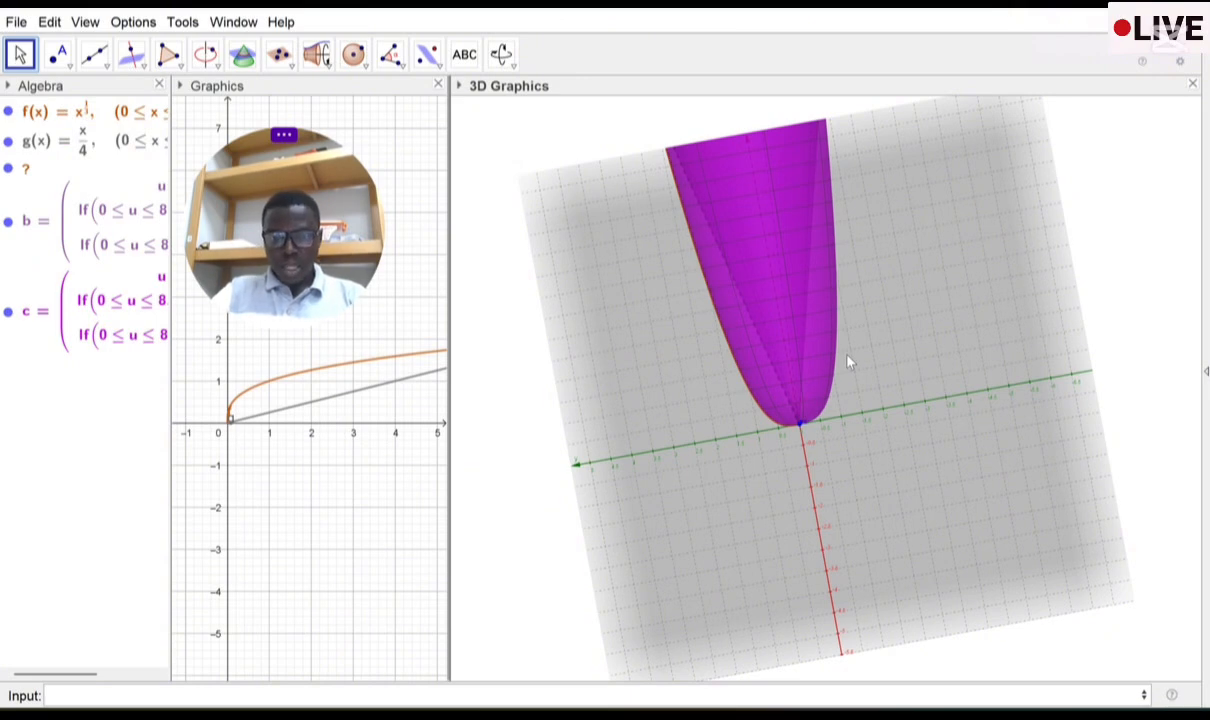
{"action": "scroll", "coordinate": [759, 357], "scroll_direction": "down", "scroll_amount": 2}
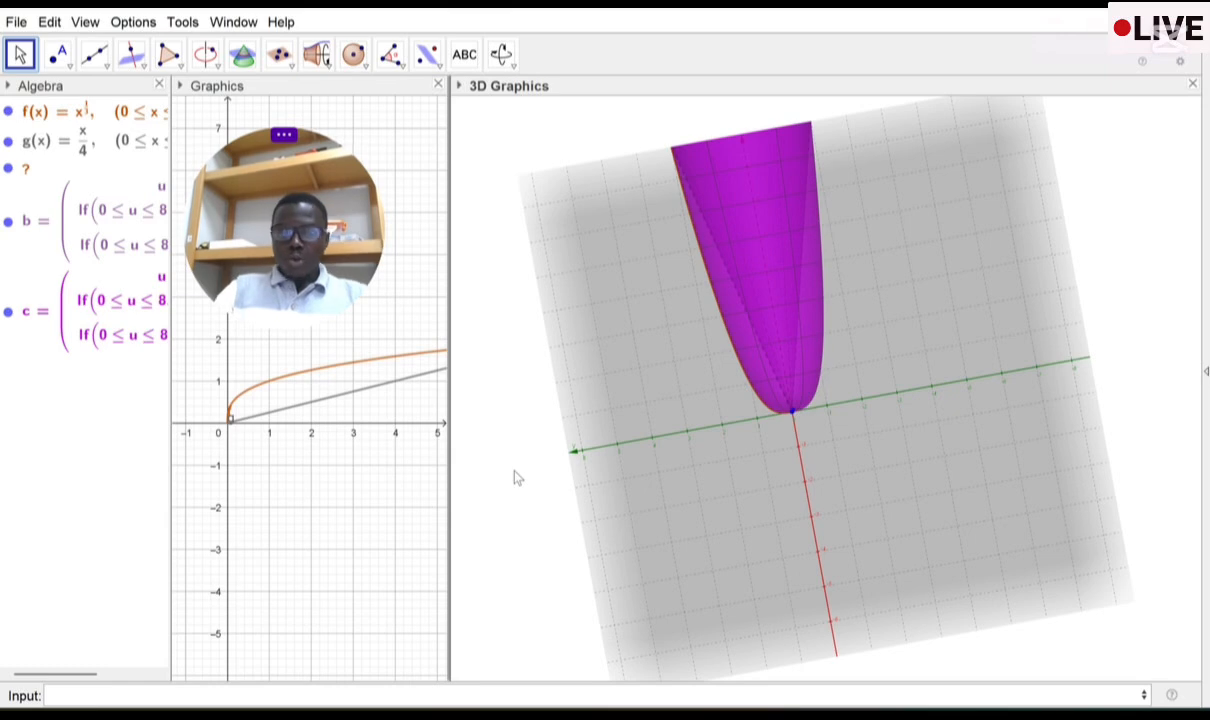
{"action": "left_click", "coordinate": [117, 693]}
{"action": "type", "text": "vol"}
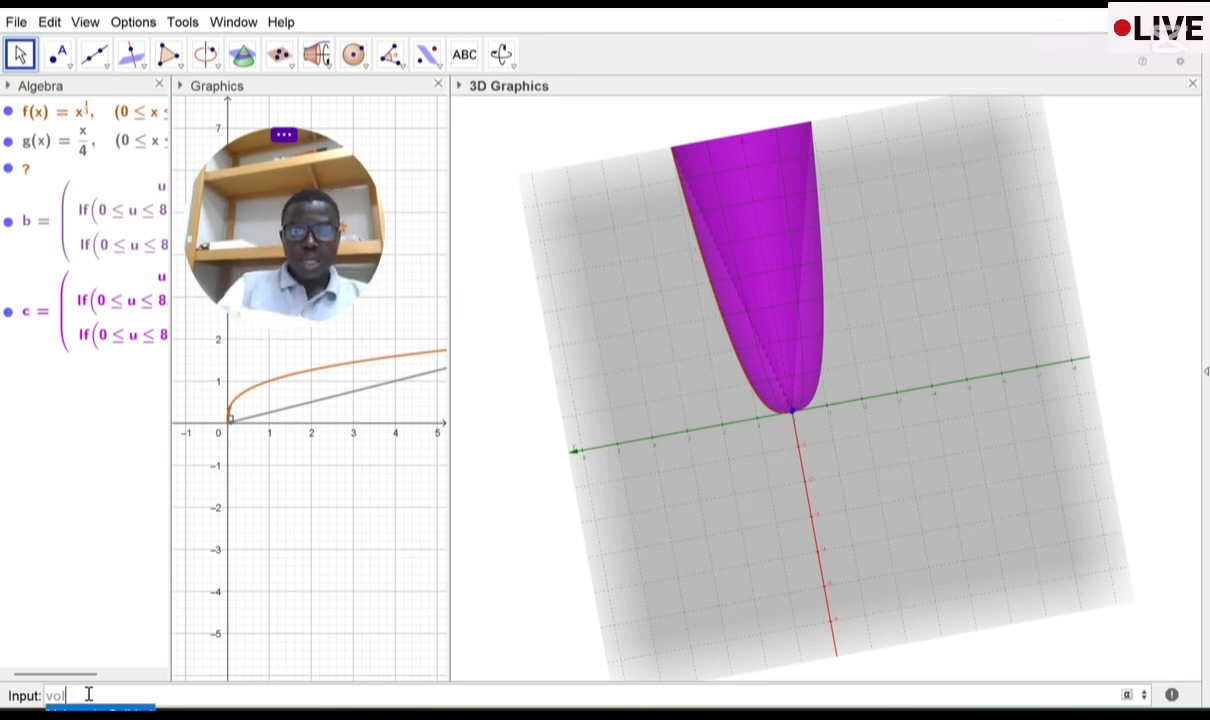
{"action": "key", "text": "BackSpace"}
{"action": "key", "text": "BackSpace"}
{"action": "key", "text": "BackSpace"}
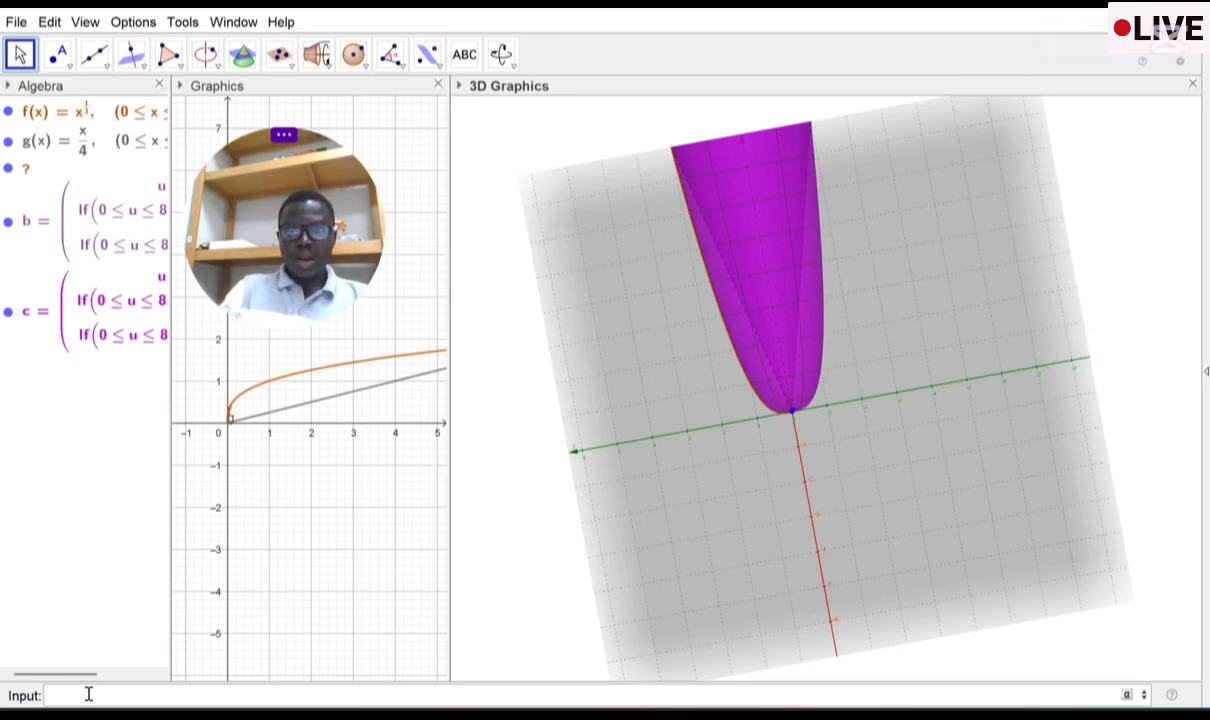
{"action": "type", "text": "pi "}
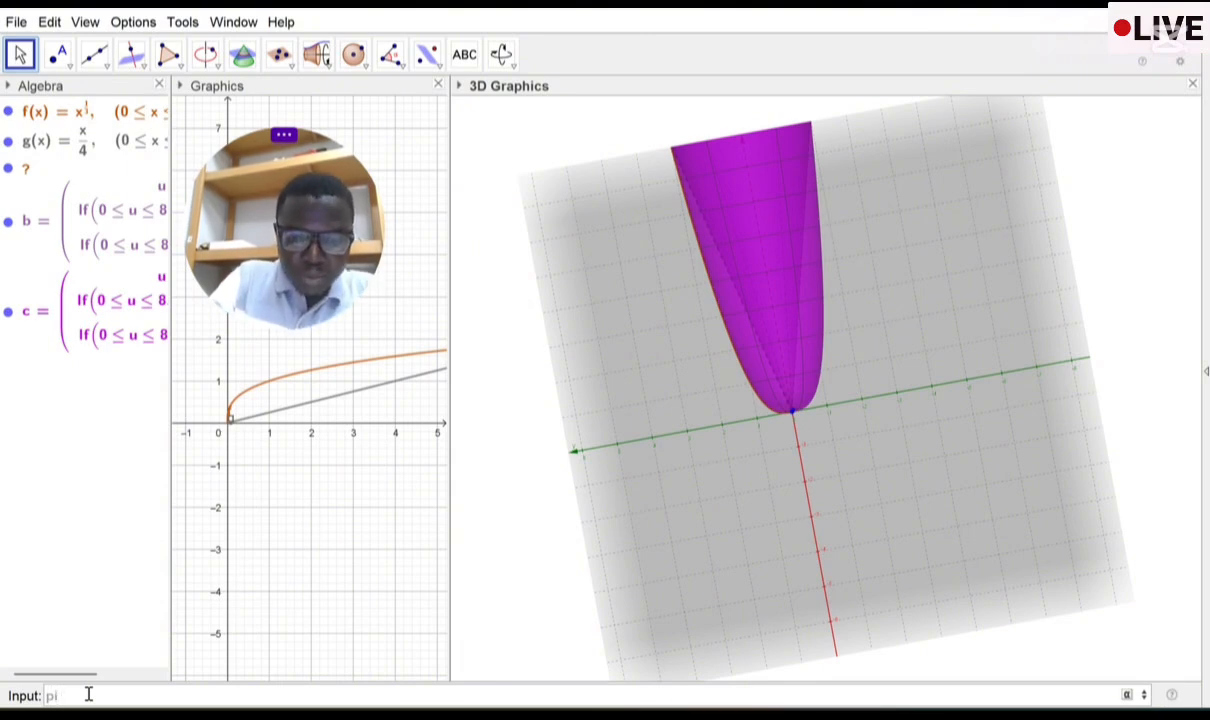
{"action": "type", "text": "*"}
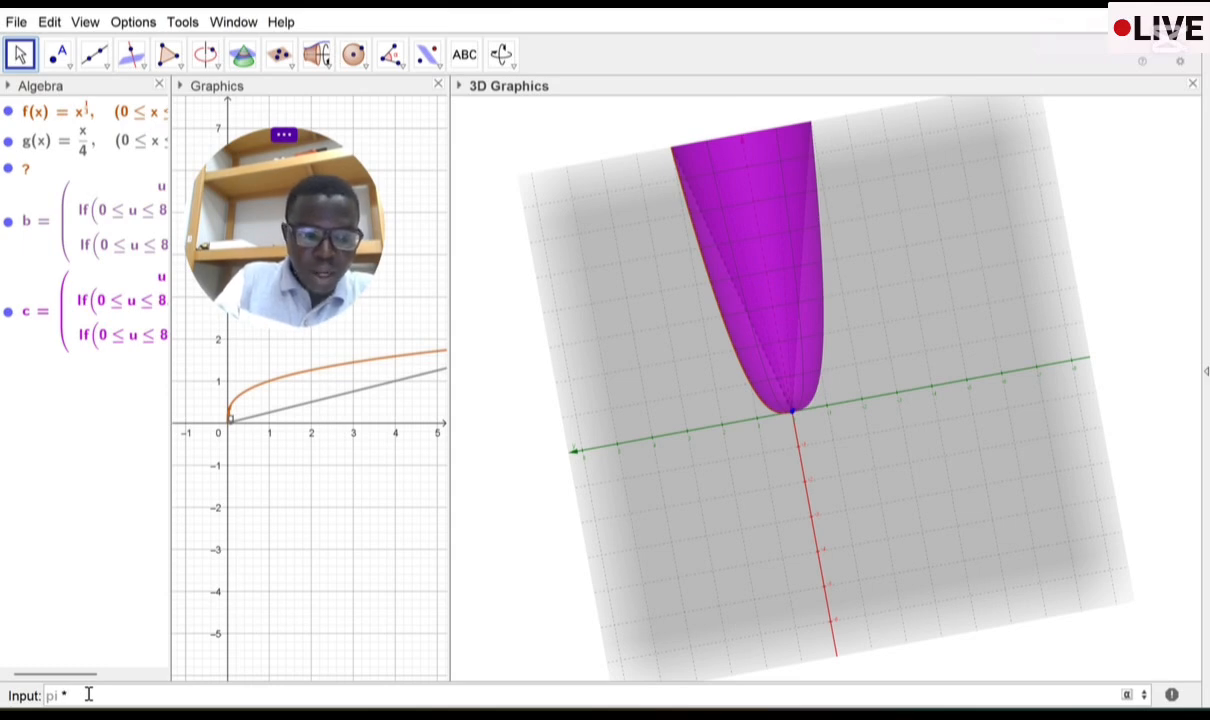
{"action": "key", "text": "BackSpace"}
{"action": "key", "text": "BackSpace"}
{"action": "key", "text": "BackSpace"}
Step: Insert the Integral command form that takes a function, a start x-value and an end x-value
{"action": "type", "text": "int"}
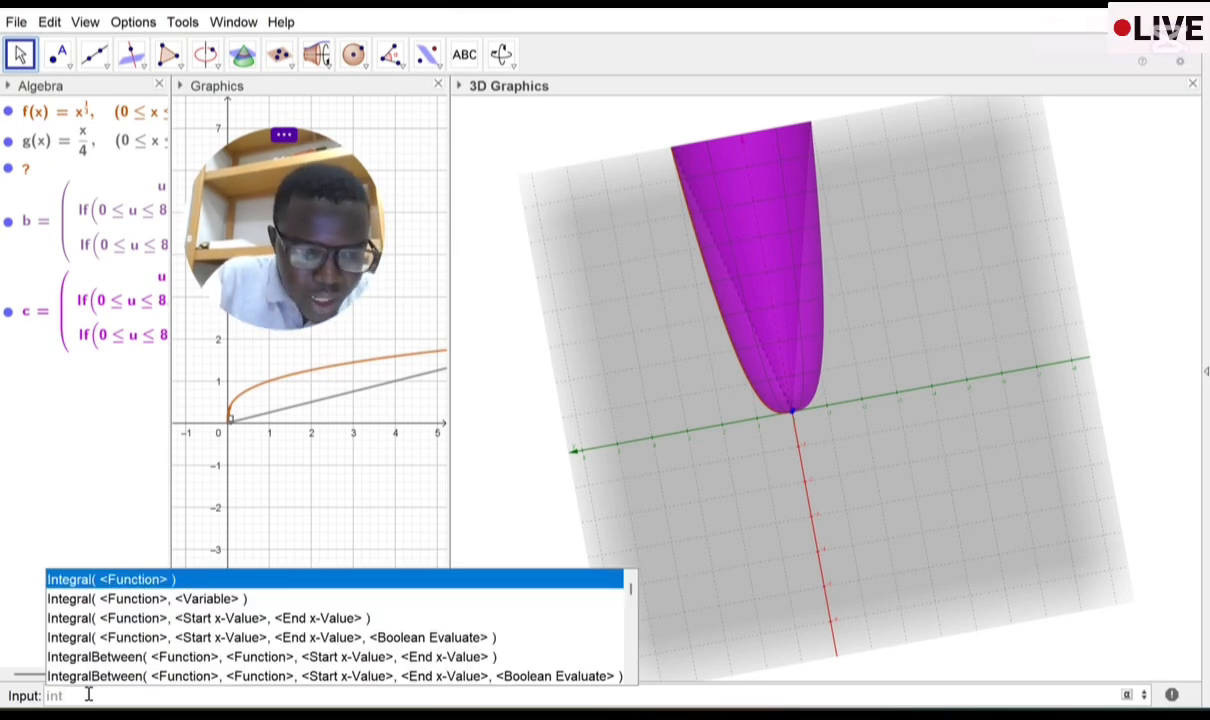
{"action": "key", "text": "Down"}
{"action": "key", "text": "Down"}
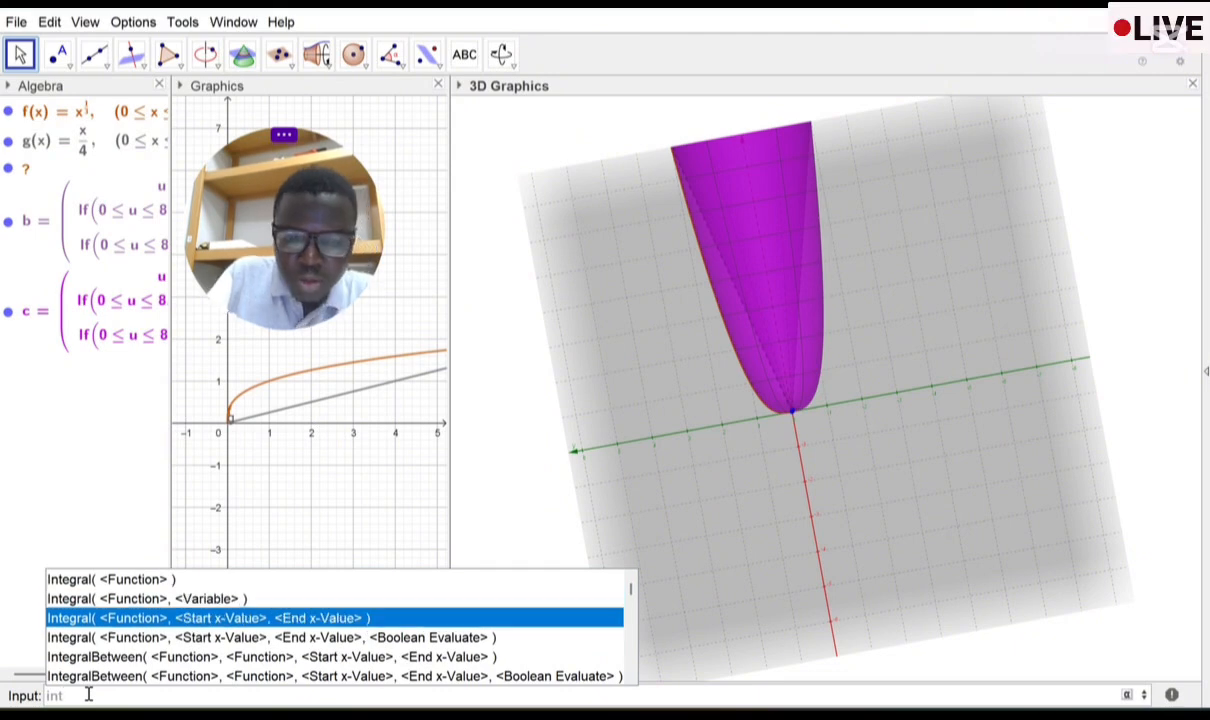
{"action": "key", "text": "Return"}
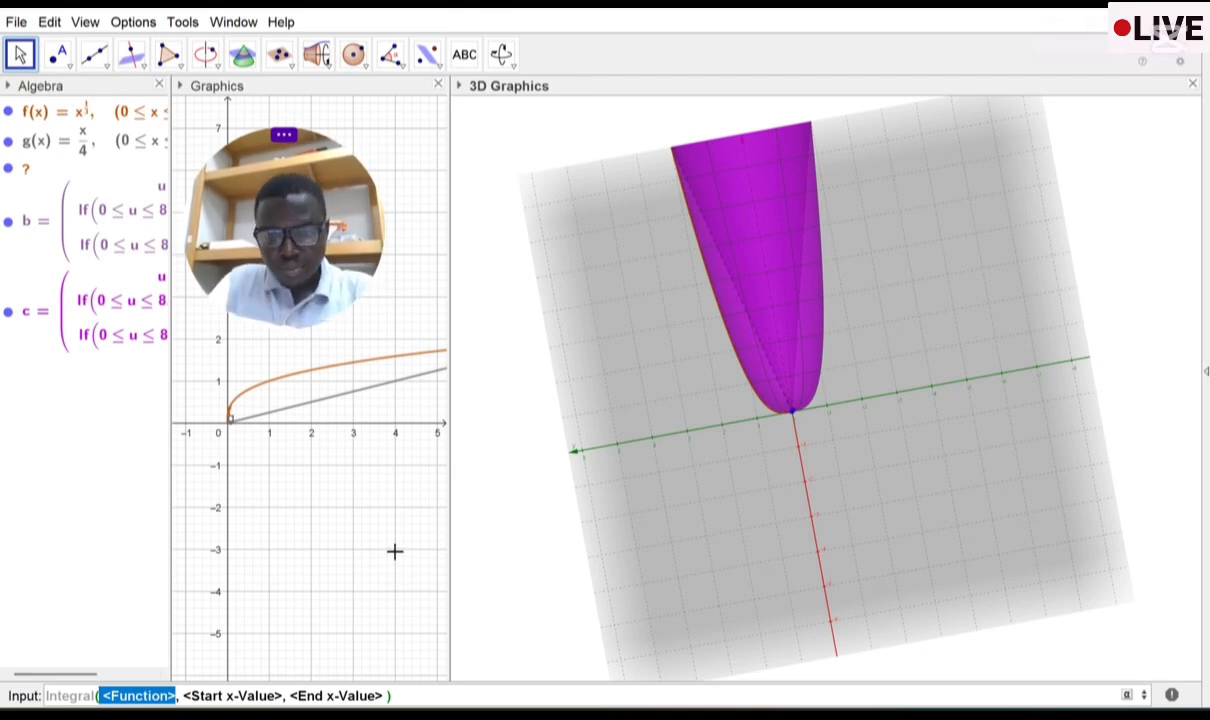
Step: Replace the function placeholder of the Integral command with (x^(1/3))^2
{"action": "left_click_drag", "start_coordinate": [935, 339], "coordinate": [845, 359]}
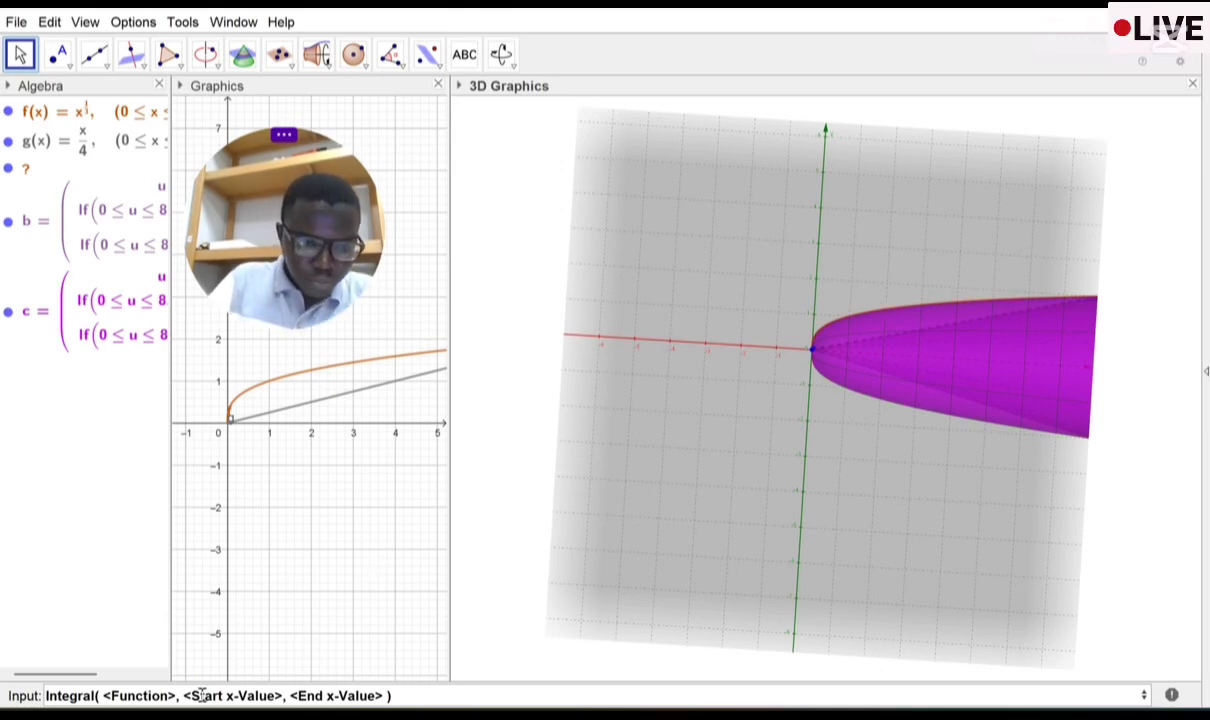
{"action": "left_click", "coordinate": [163, 697]}
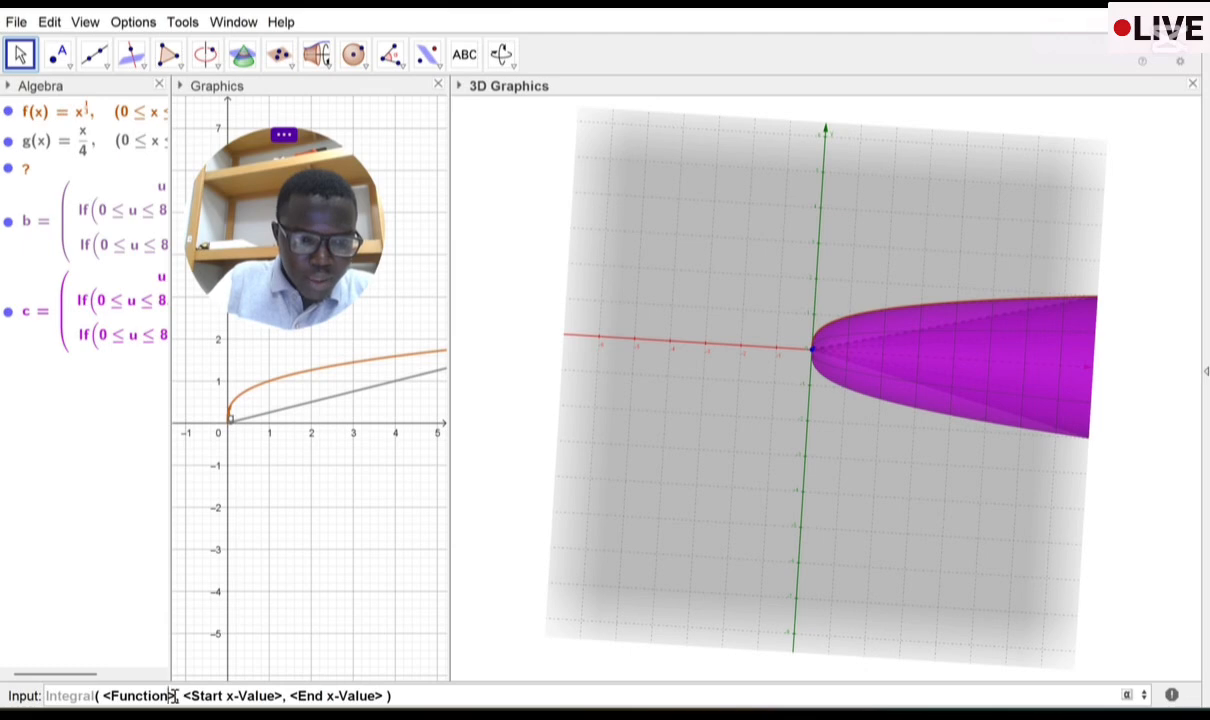
{"action": "left_click_drag", "start_coordinate": [171, 696], "coordinate": [111, 696]}
{"action": "key", "text": "BackSpace"}
{"action": "key", "text": "BackSpace"}
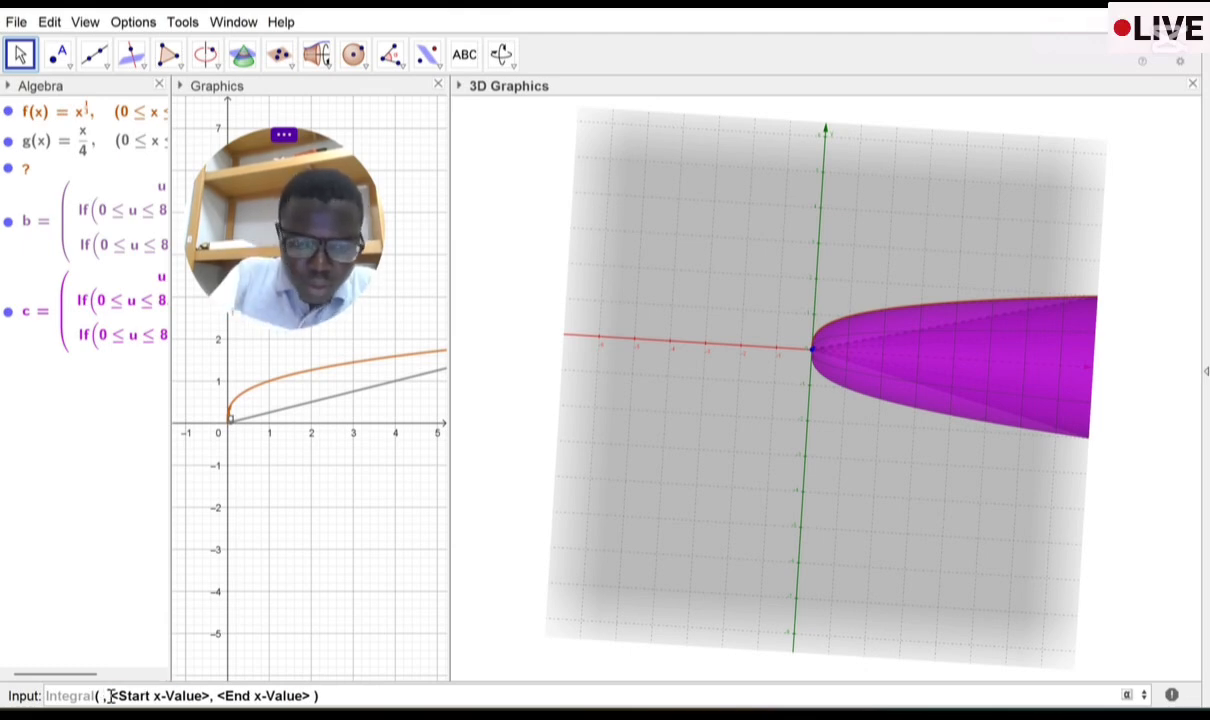
{"action": "type", "text": "(g"}
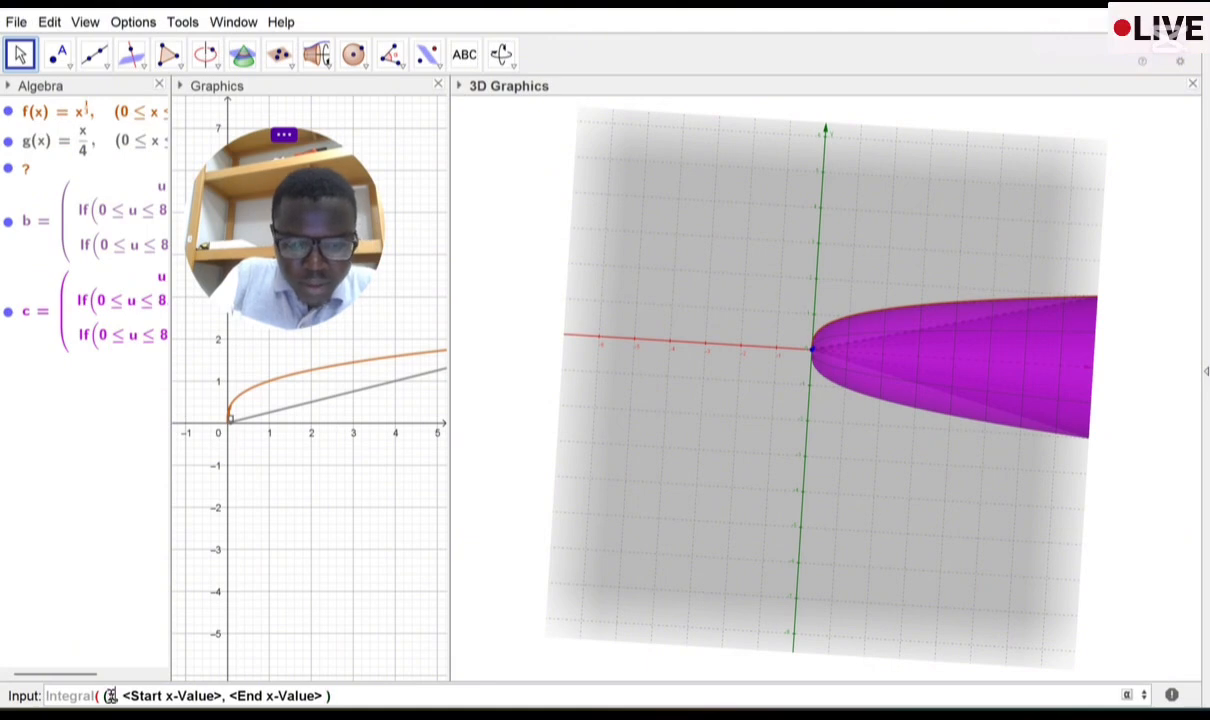
{"action": "type", "text": "^"}
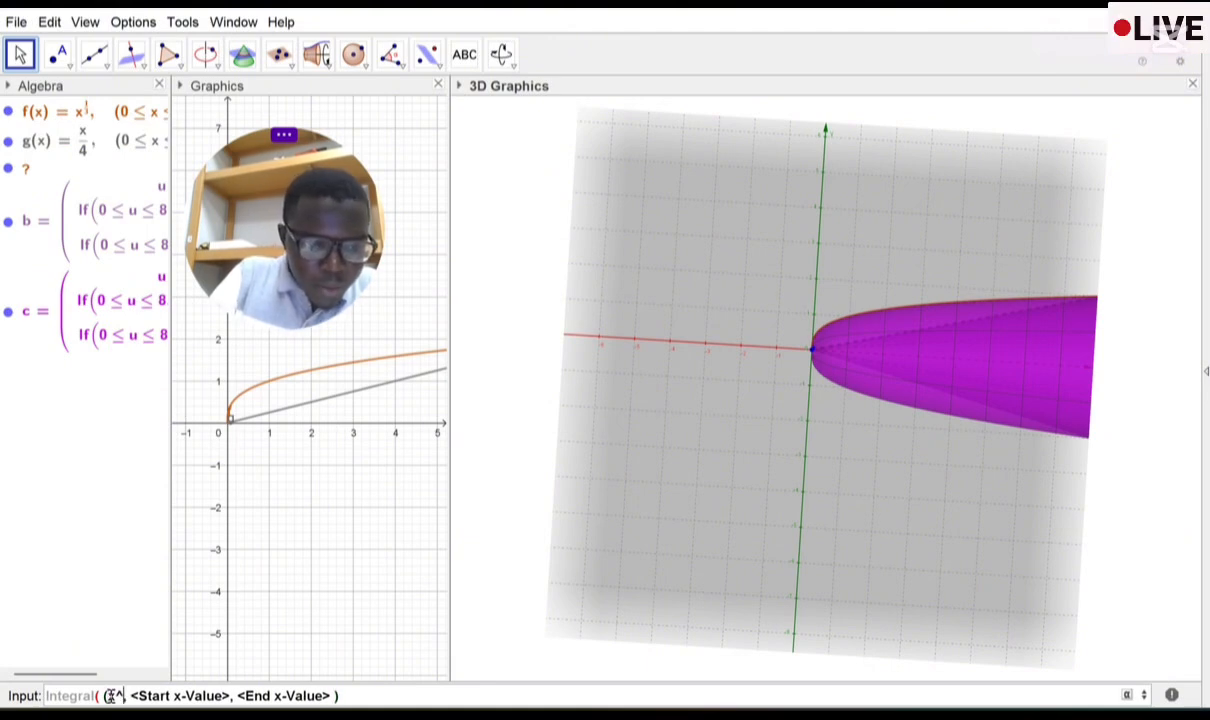
{"action": "type", "text": "(1"}
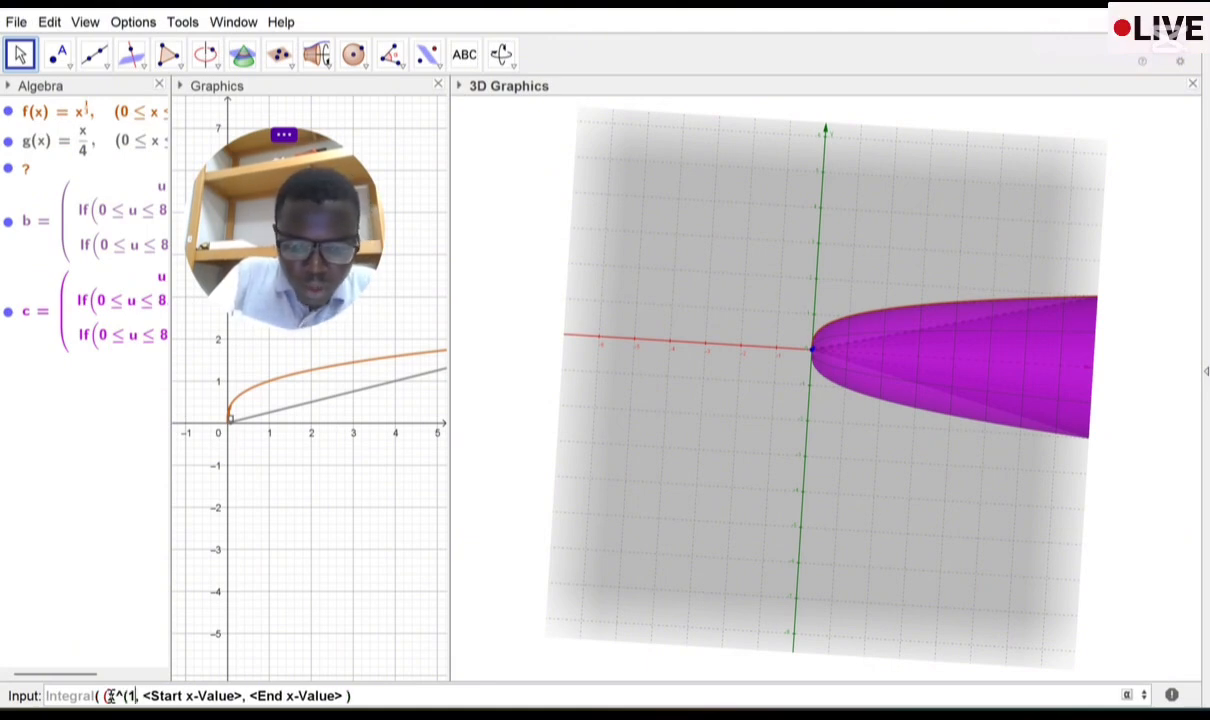
{"action": "type", "text": "/3"}
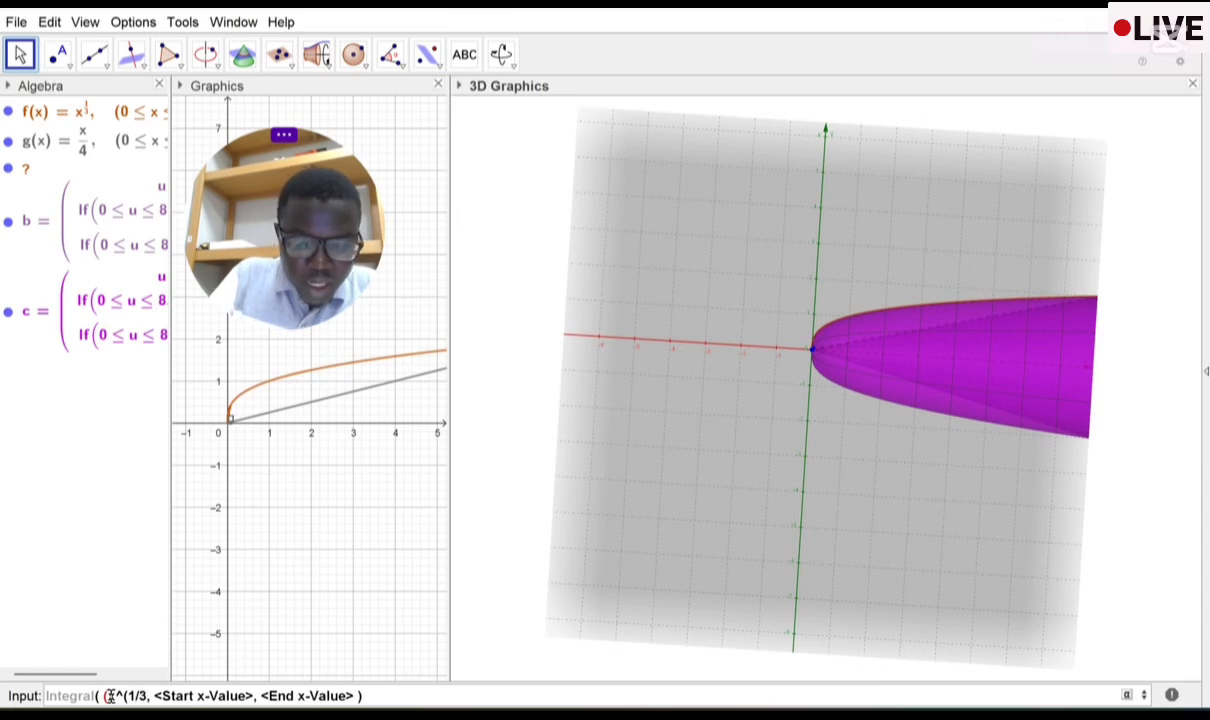
{"action": "type", "text": ")"}
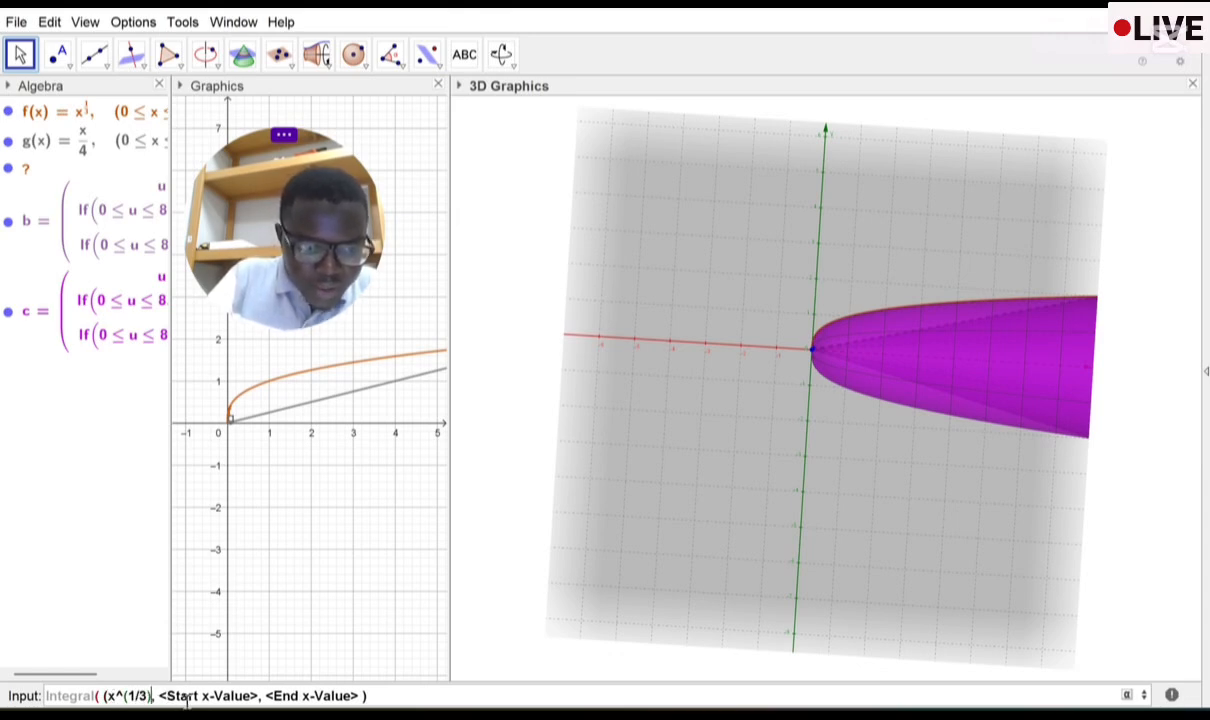
{"action": "type", "text": ")"}
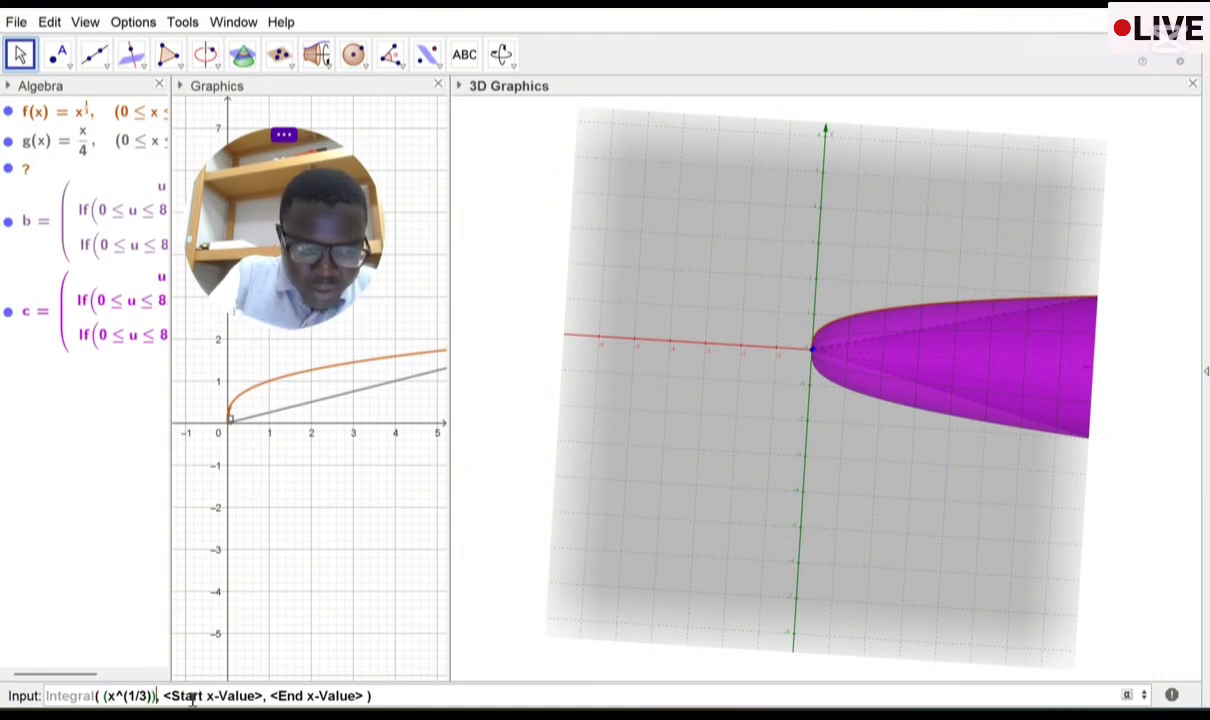
{"action": "type", "text": "^2"}
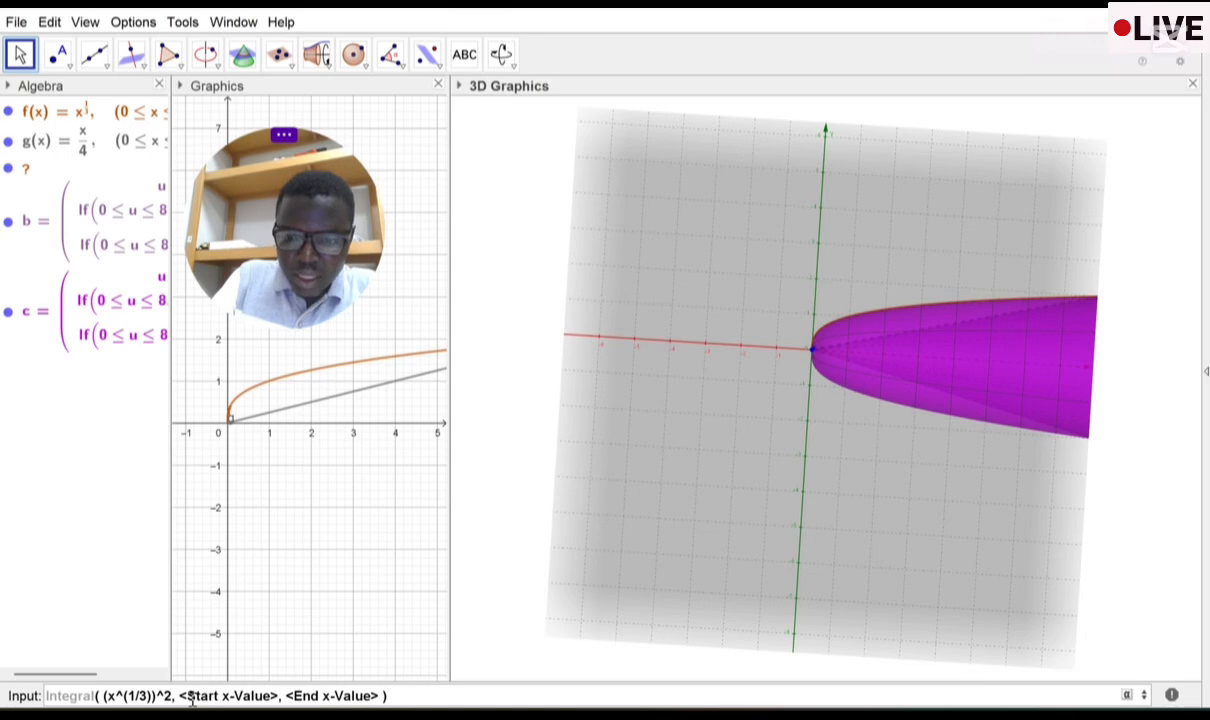
Step: Subtract (x/4)^2 from the squared cube-root term in the integrand
{"action": "type", "text": "-"}
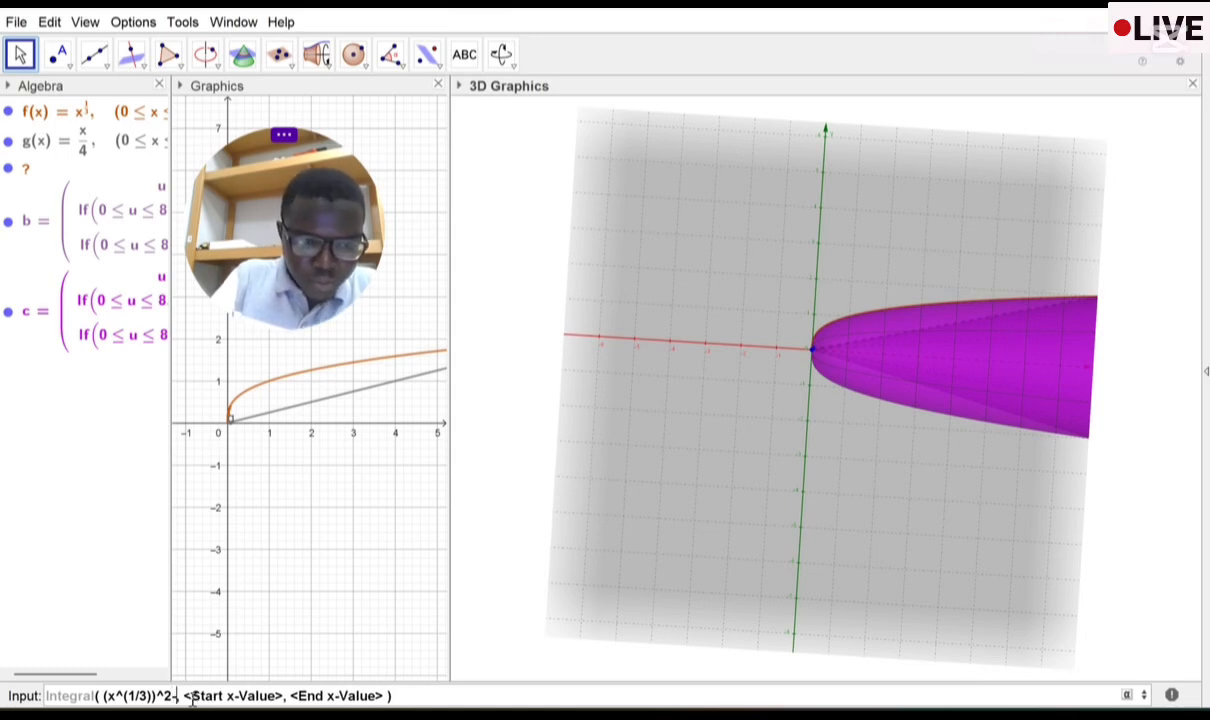
{"action": "key", "text": "BackSpace"}
{"action": "type", "text": "-"}
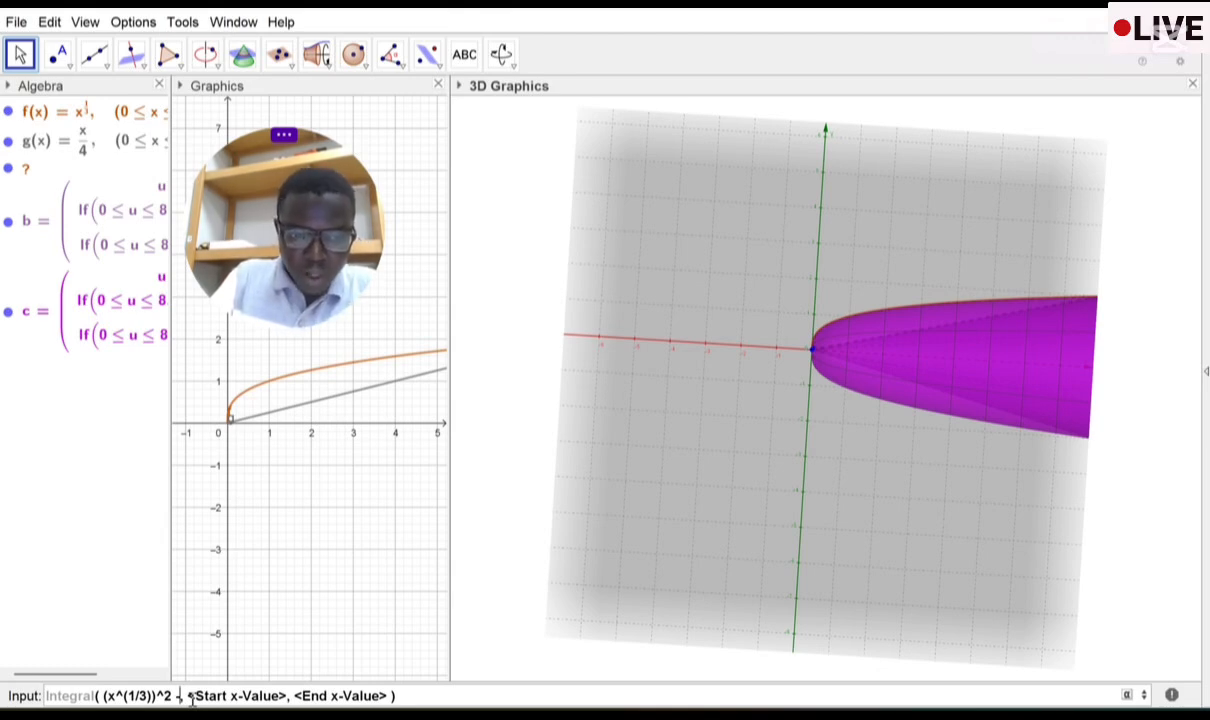
{"action": "type", "text": "("}
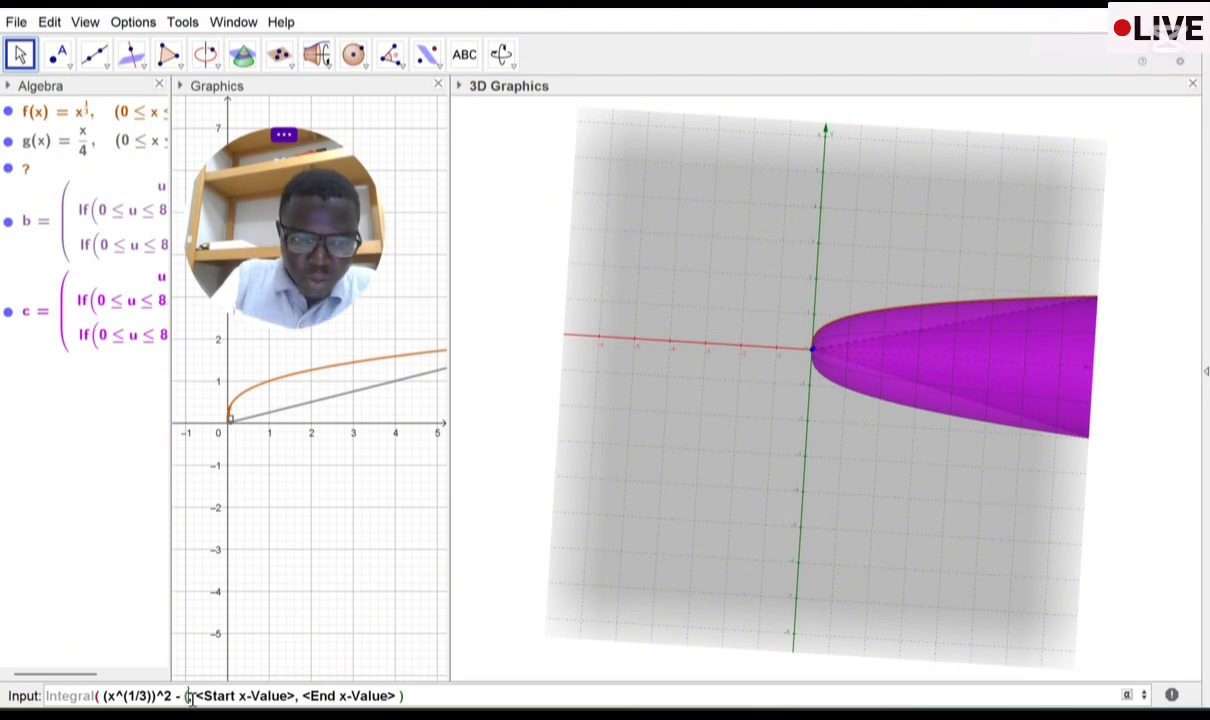
{"action": "type", "text": "x/4"}
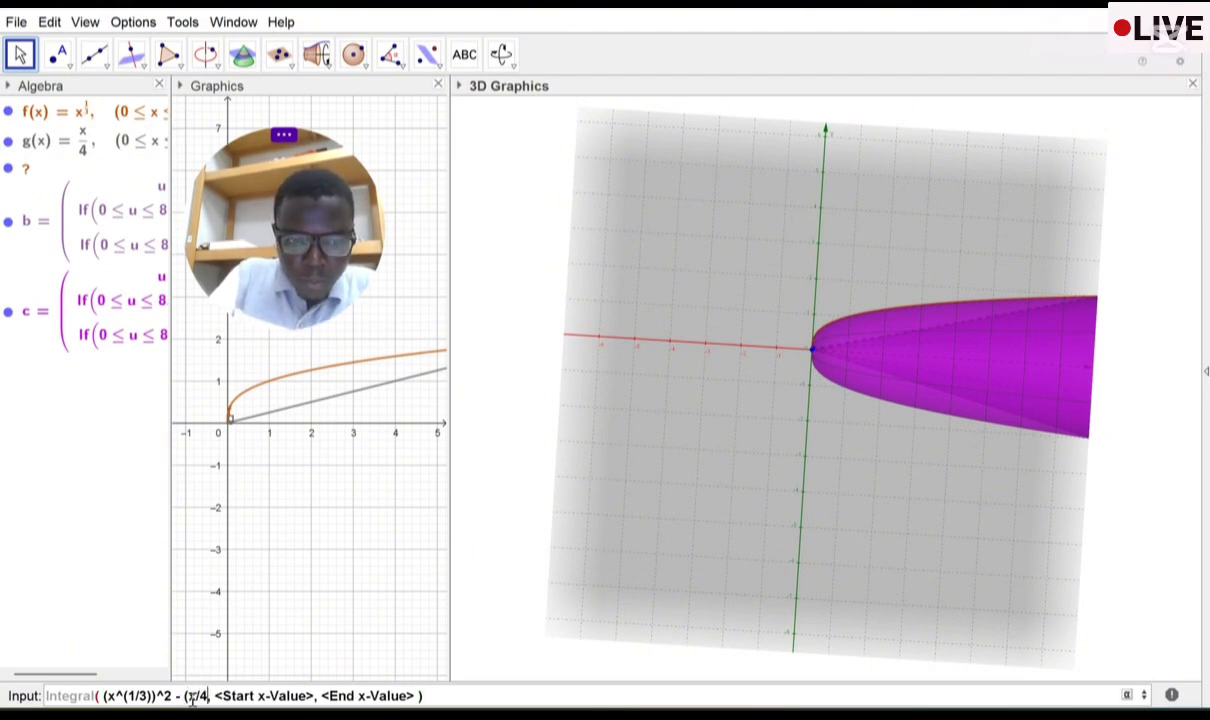
{"action": "type", "text": ")^2"}
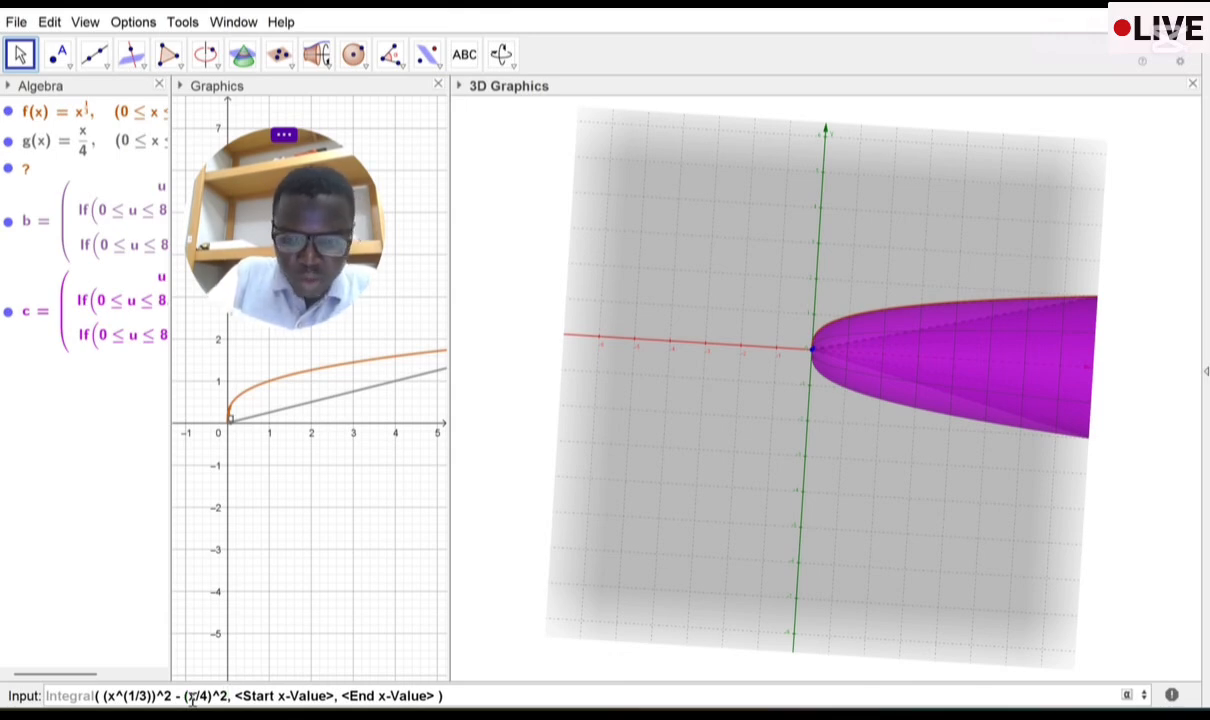
Step: Bracket the difference of squares in the Integral command and multiply it by pi, as pi*((x^(1/3))^2 - (x/4)^2)
{"action": "type", "text": ")"}
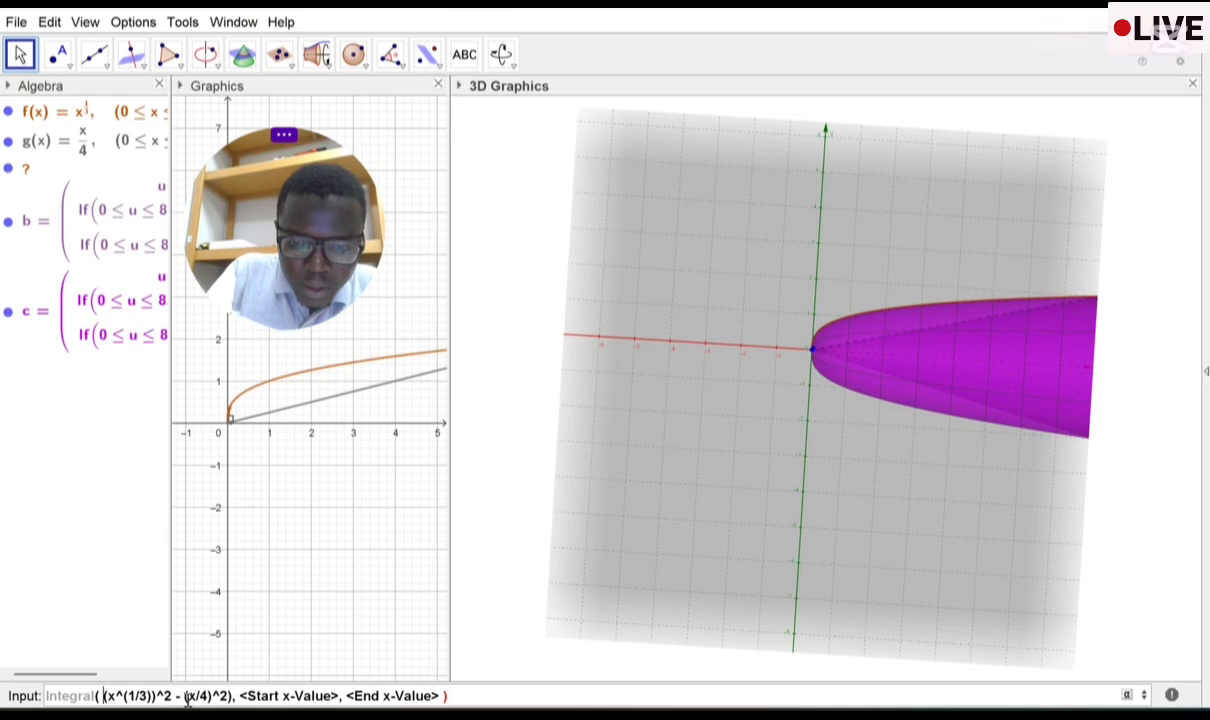
{"action": "type", "text": "pi"}
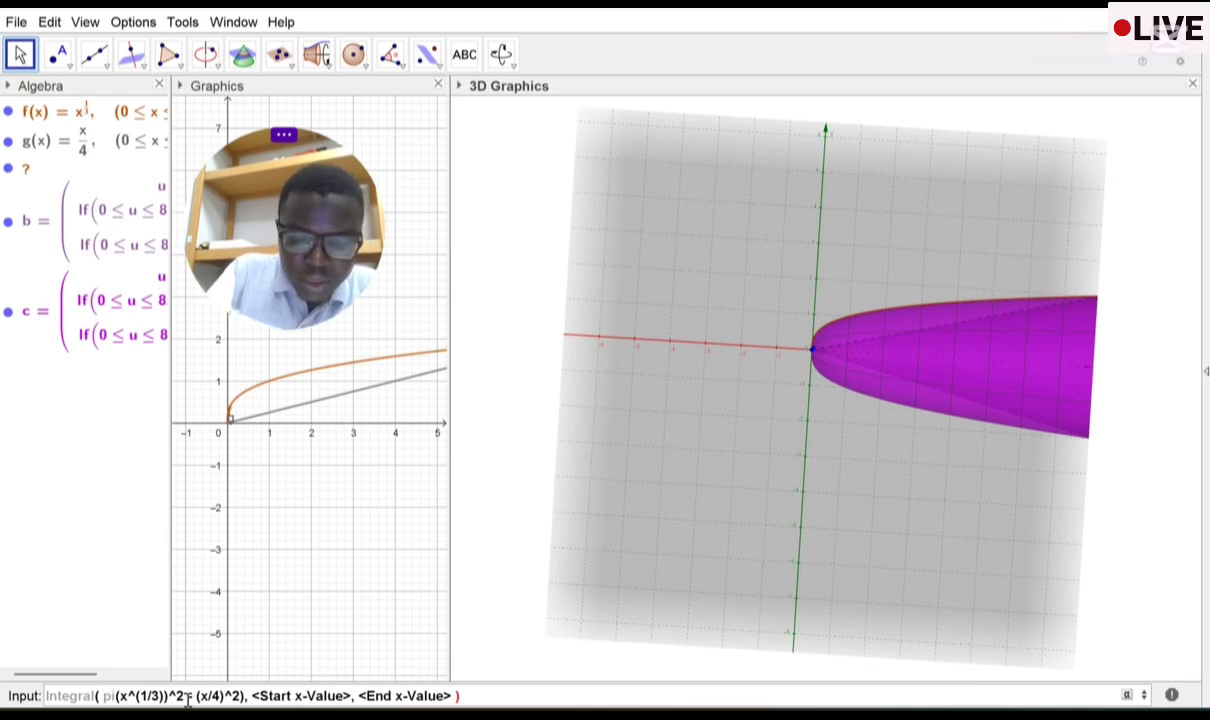
{"action": "type", "text": "*"}
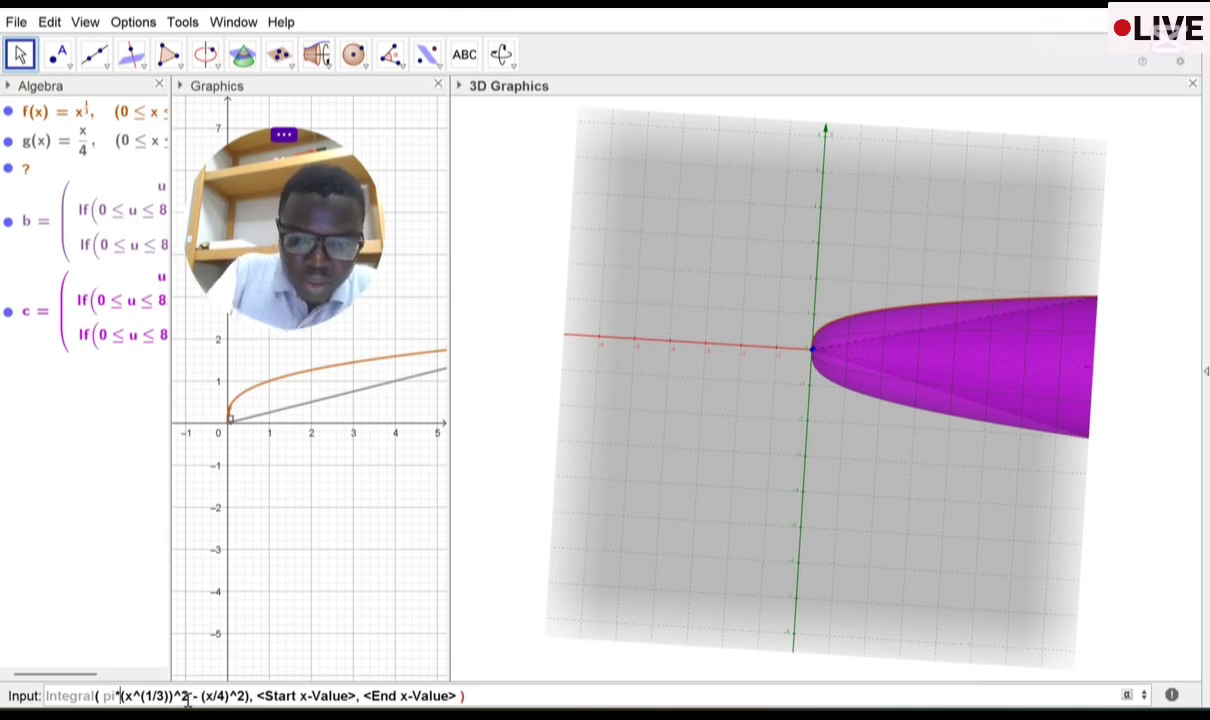
{"action": "type", "text": "("}
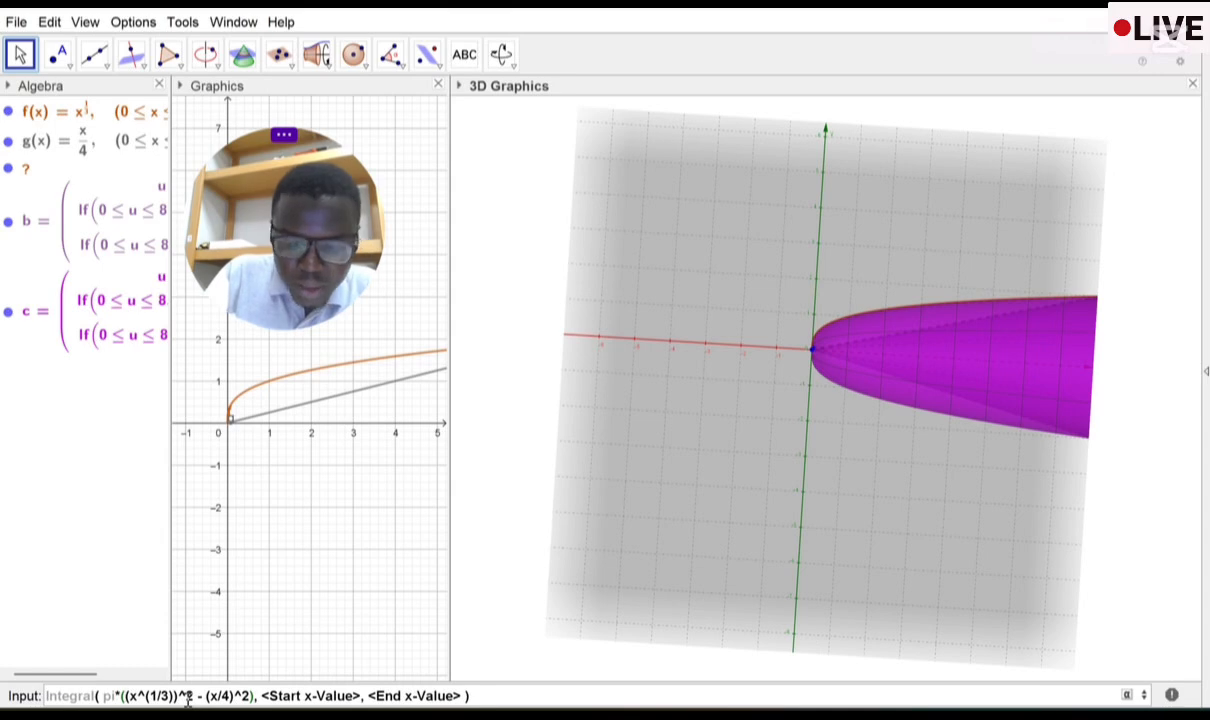
{"action": "key", "text": "Right"}
{"action": "key", "text": "Right"}
{"action": "key", "text": "Right"}
{"action": "key", "text": "Right"}
{"action": "key", "text": "Right"}
{"action": "key", "text": "Right"}
{"action": "key", "text": "Right"}
{"action": "key", "text": "Right"}
{"action": "key", "text": "Right"}
{"action": "key", "text": "Right"}
{"action": "key", "text": "Right"}
{"action": "key", "text": "Right"}
{"action": "key", "text": "Right"}
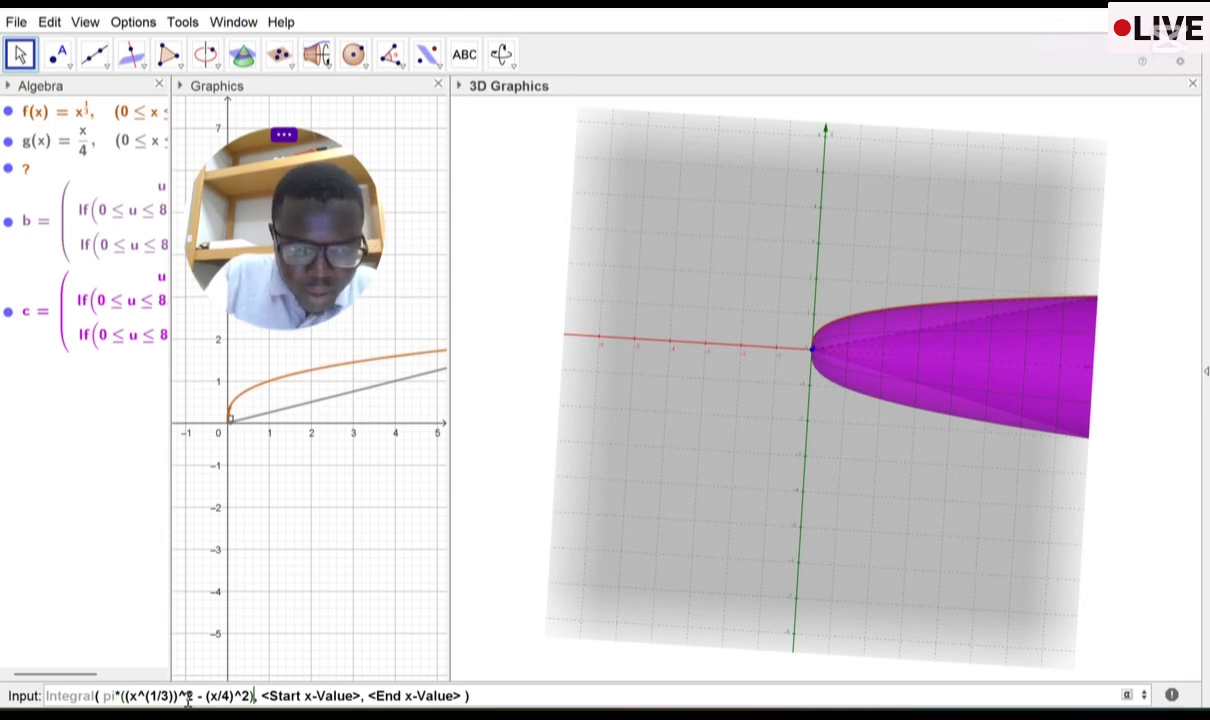
{"action": "type", "text": ")"}
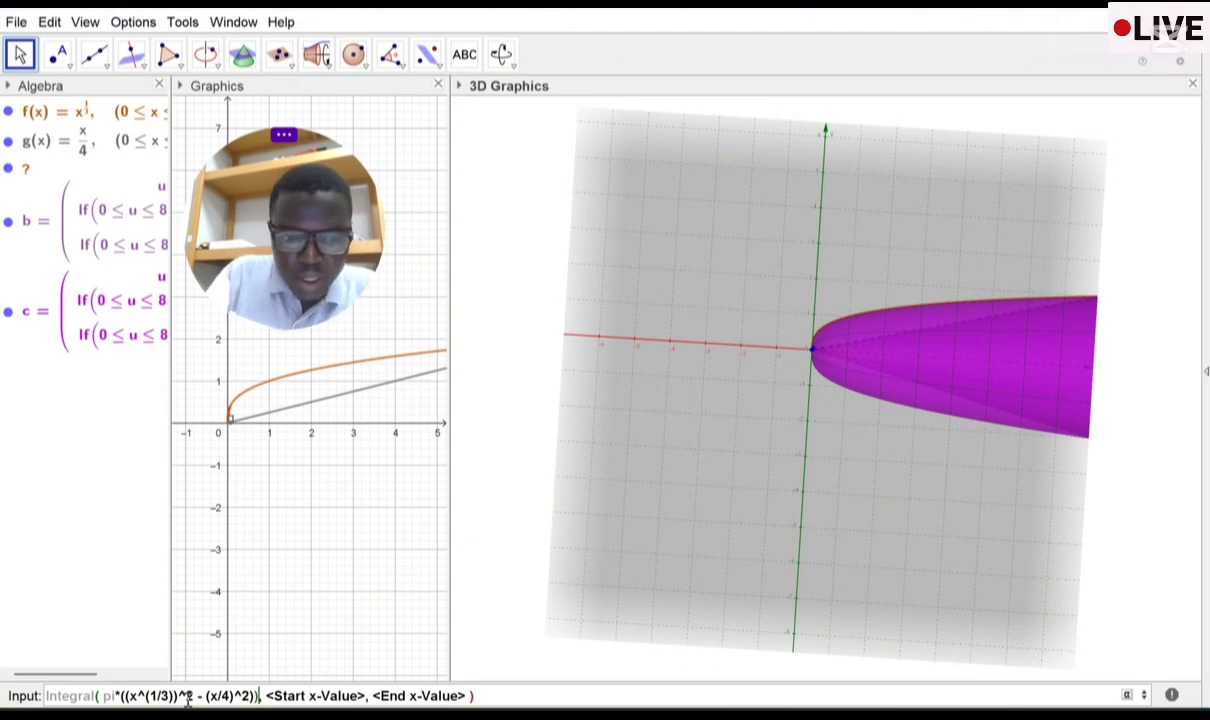
Step: Set the integral's start x-value to 0 and end x-value to 8, and try to evaluate it
{"action": "key", "text": "Tab"}
{"action": "key", "text": "BackSpace"}
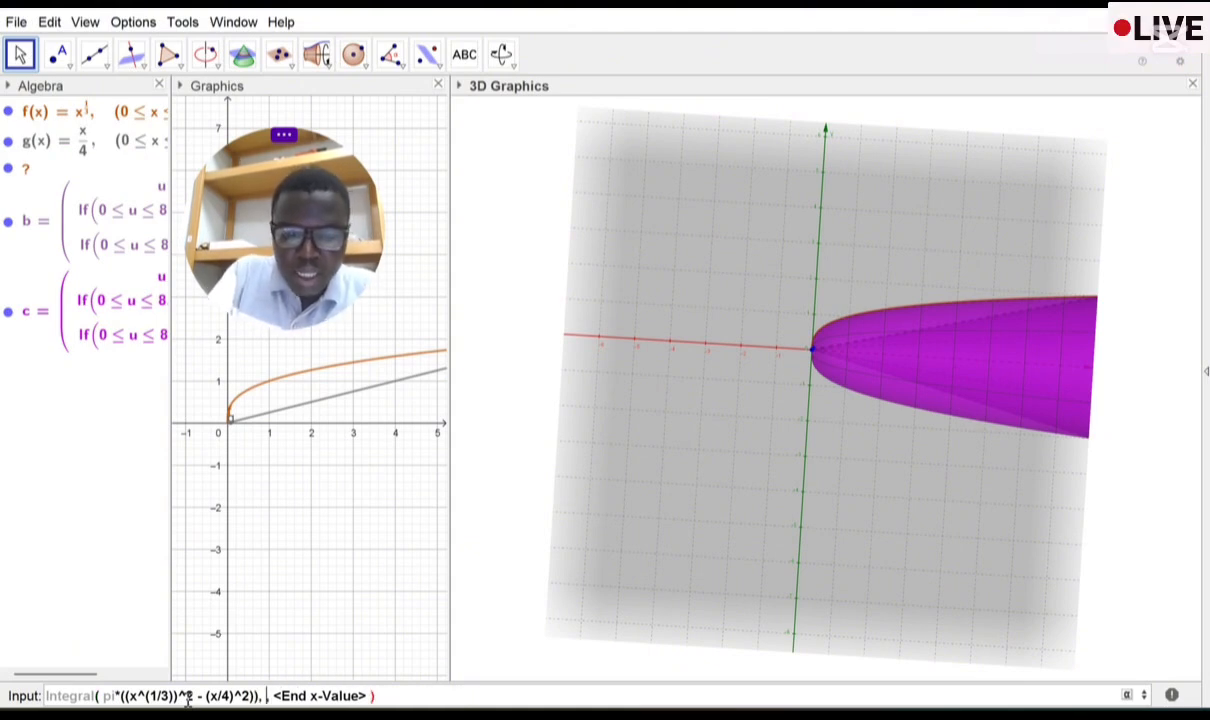
{"action": "type", "text": "0"}
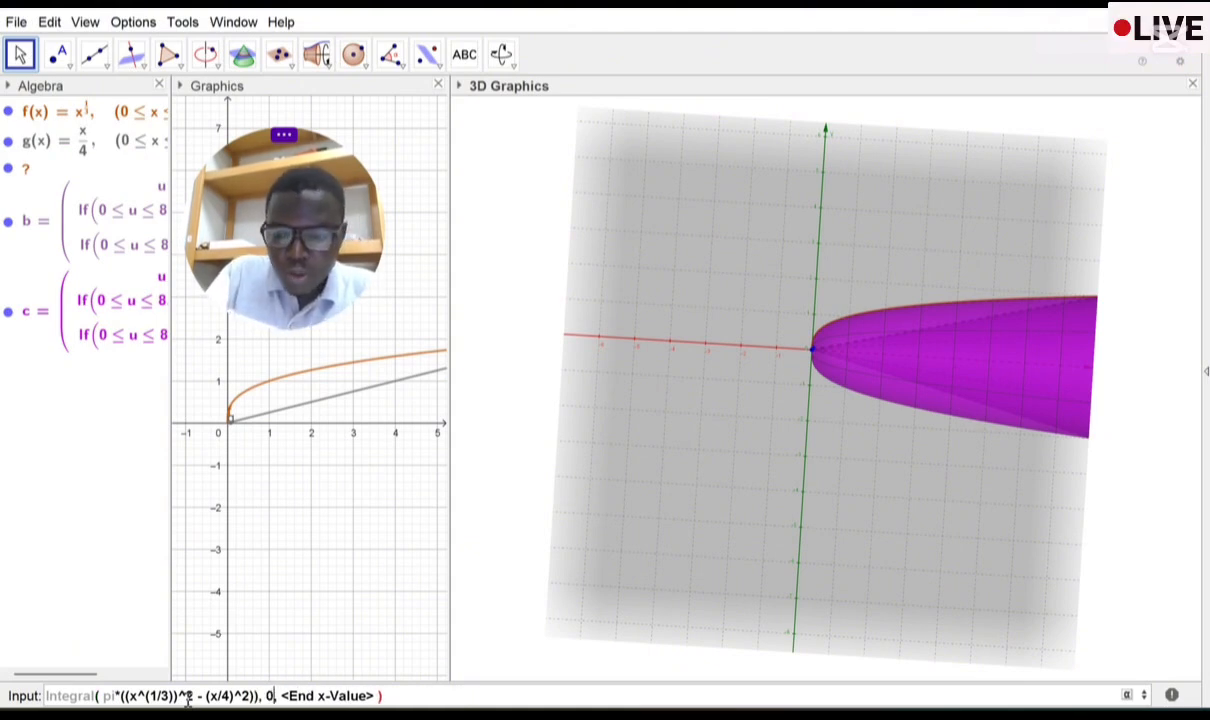
{"action": "key", "text": "Tab"}
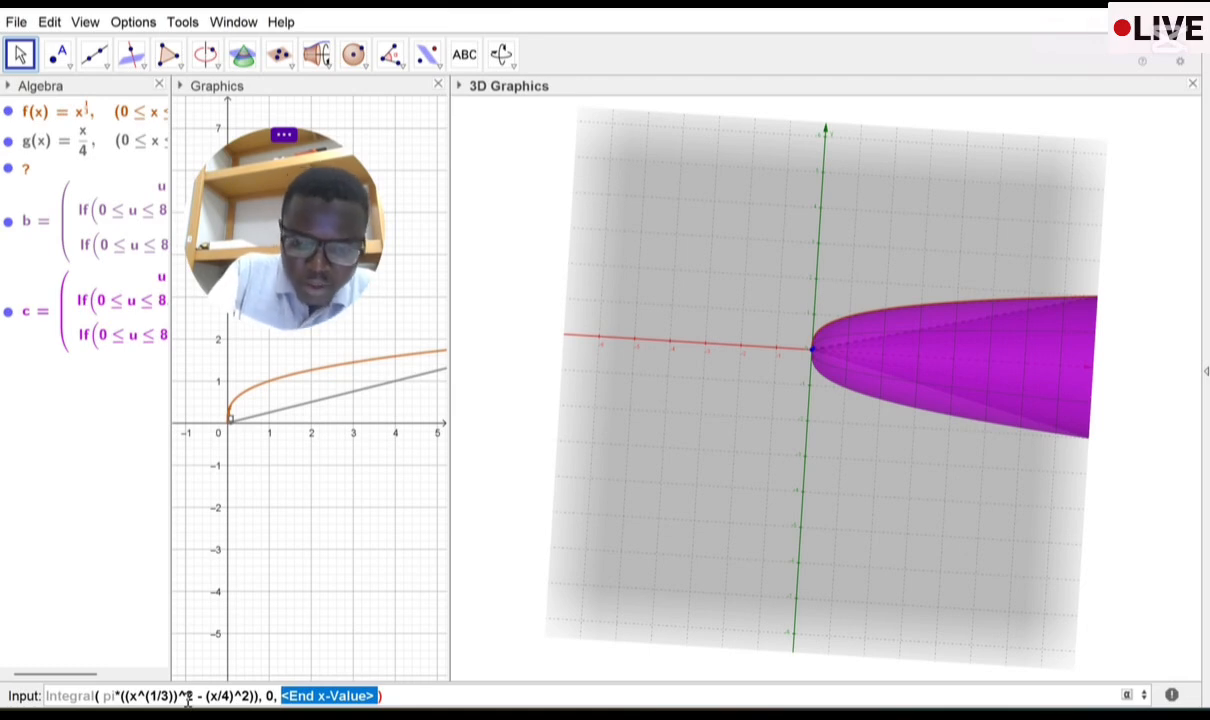
{"action": "type", "text": "8"}
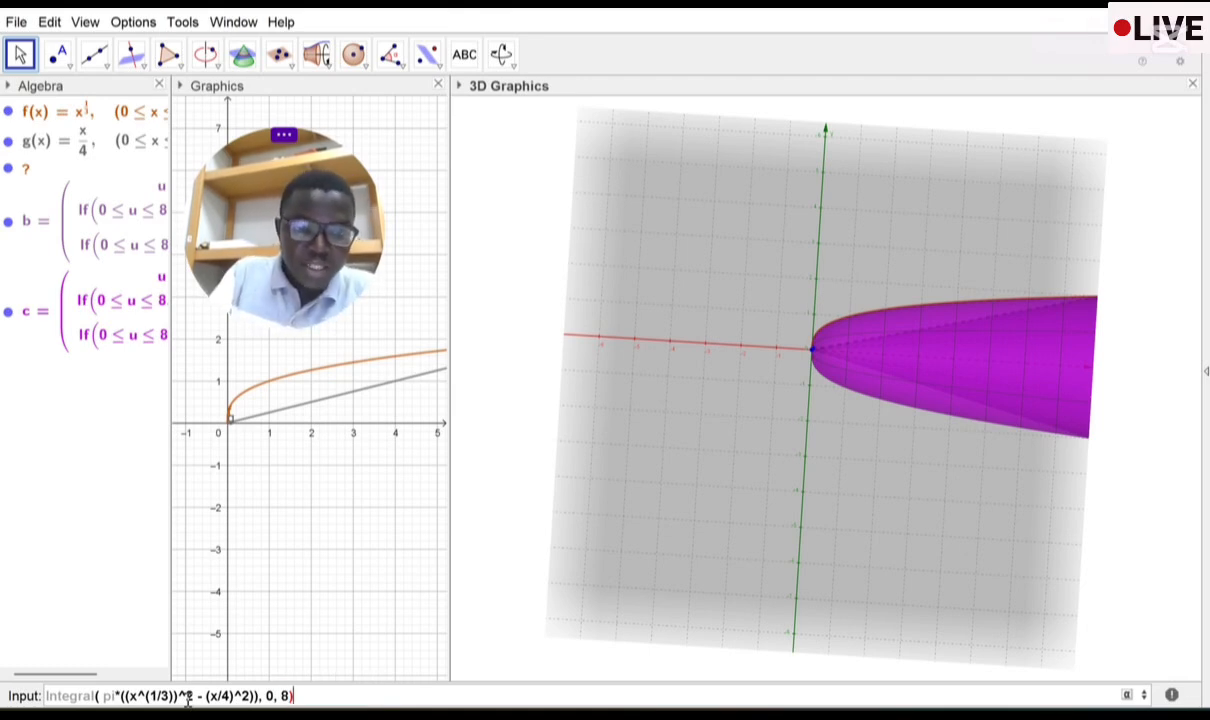
{"action": "key", "text": "Return"}
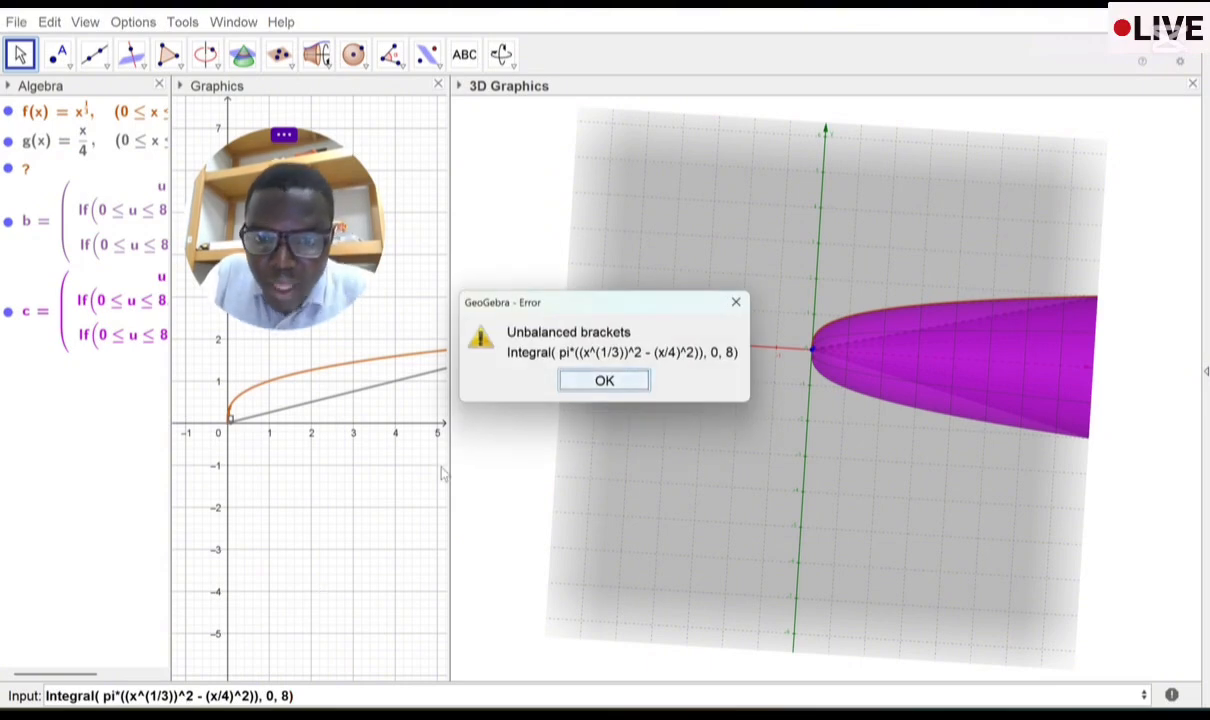
{"action": "left_click", "coordinate": [604, 381]}
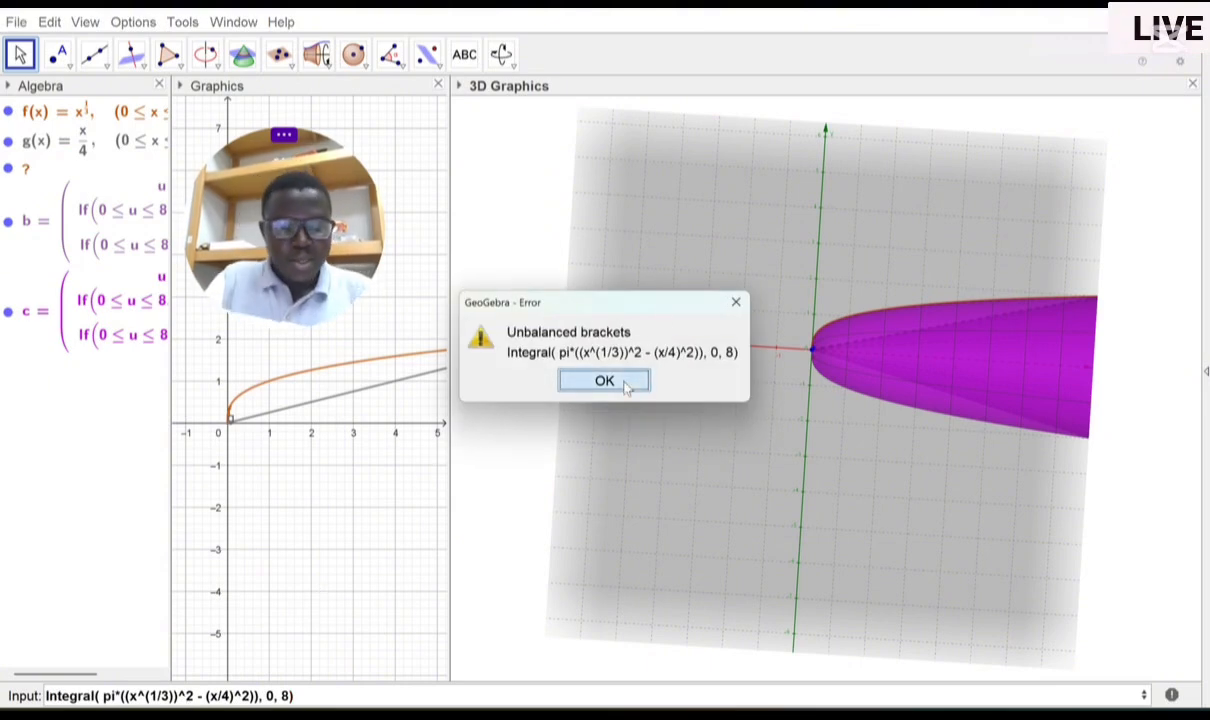
Step: Remove the surplus closing bracket after (x/4)^2 and evaluate Integral(pi*((x^(1/3))^2 - (x/4)^2), 0, 8)
{"action": "left_click", "coordinate": [303, 695]}
{"action": "type", "text": ")"}
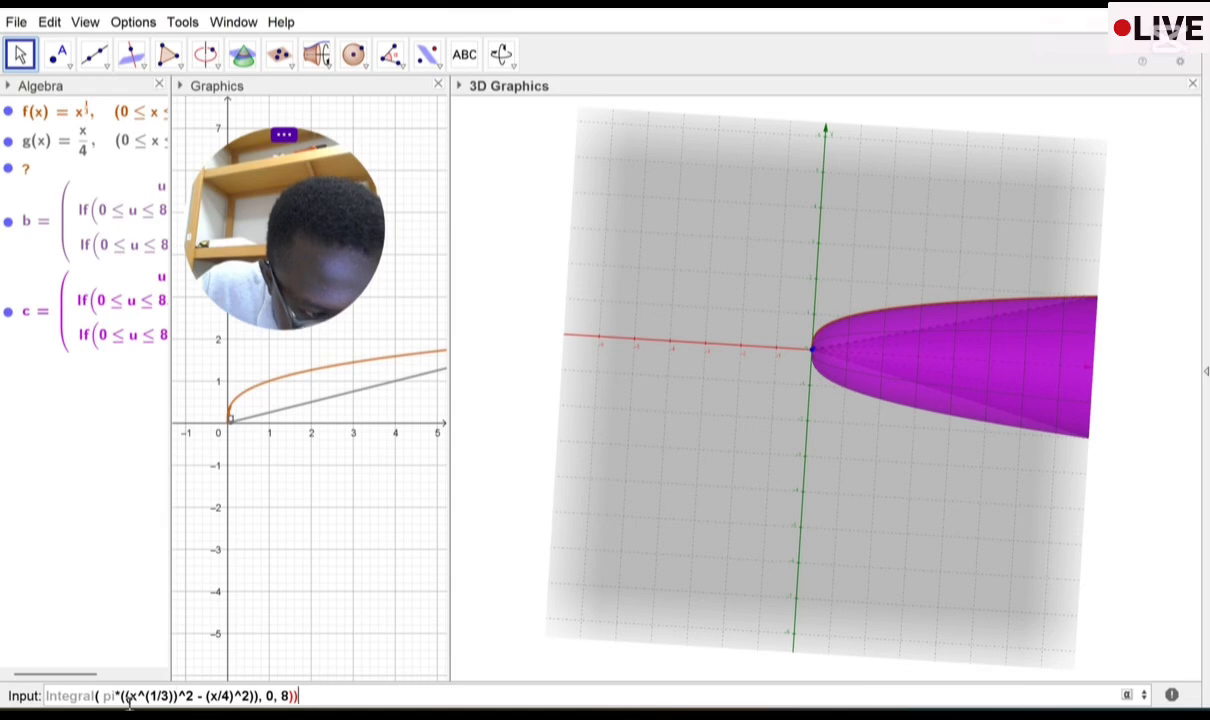
{"action": "key", "text": "BackSpace"}
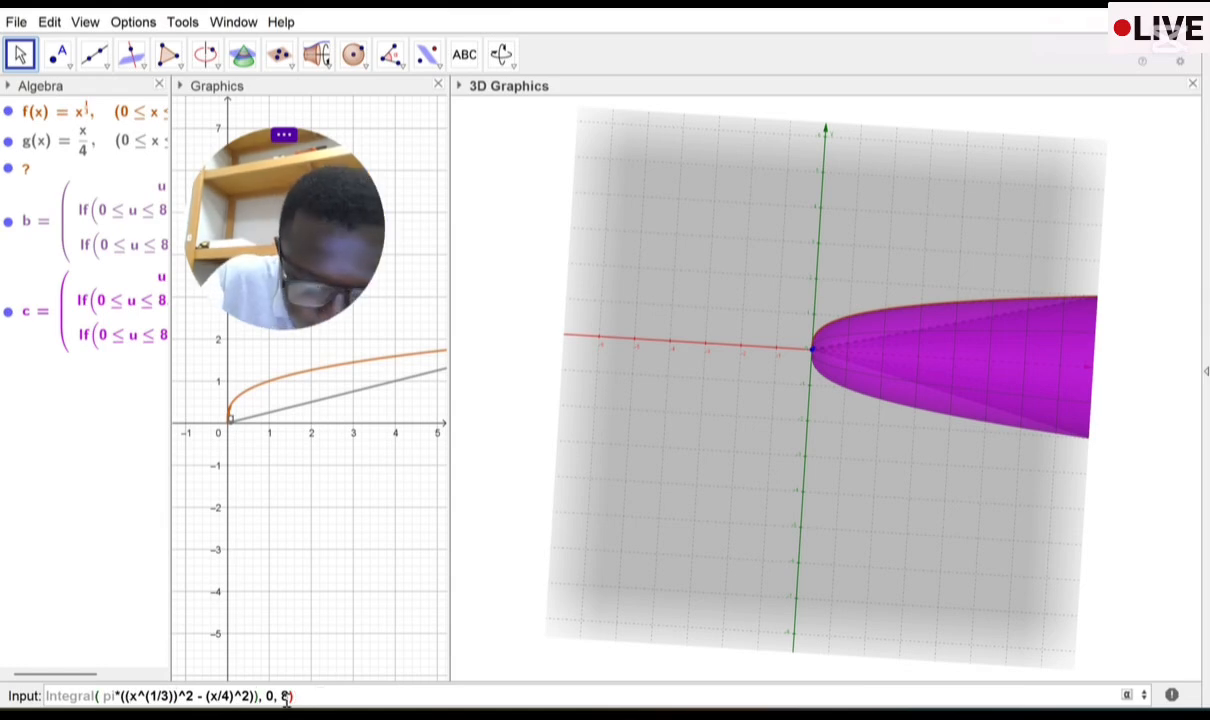
{"action": "type", "text": ")"}
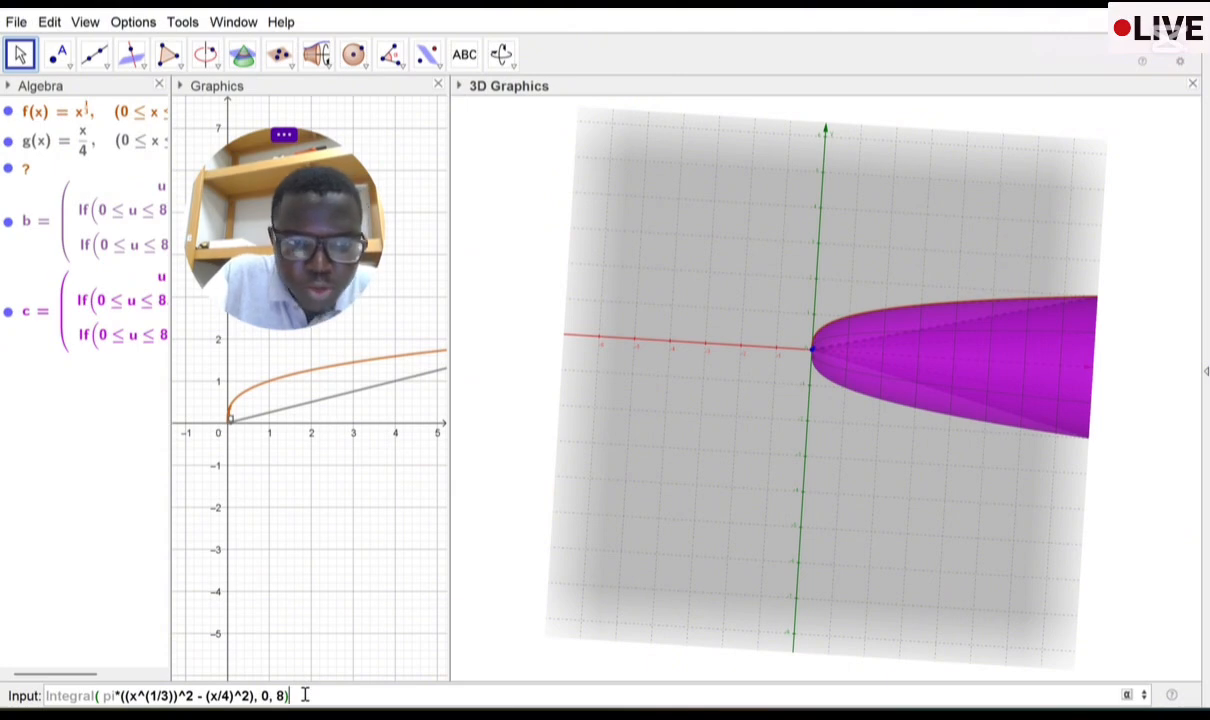
{"action": "key", "text": "Return"}
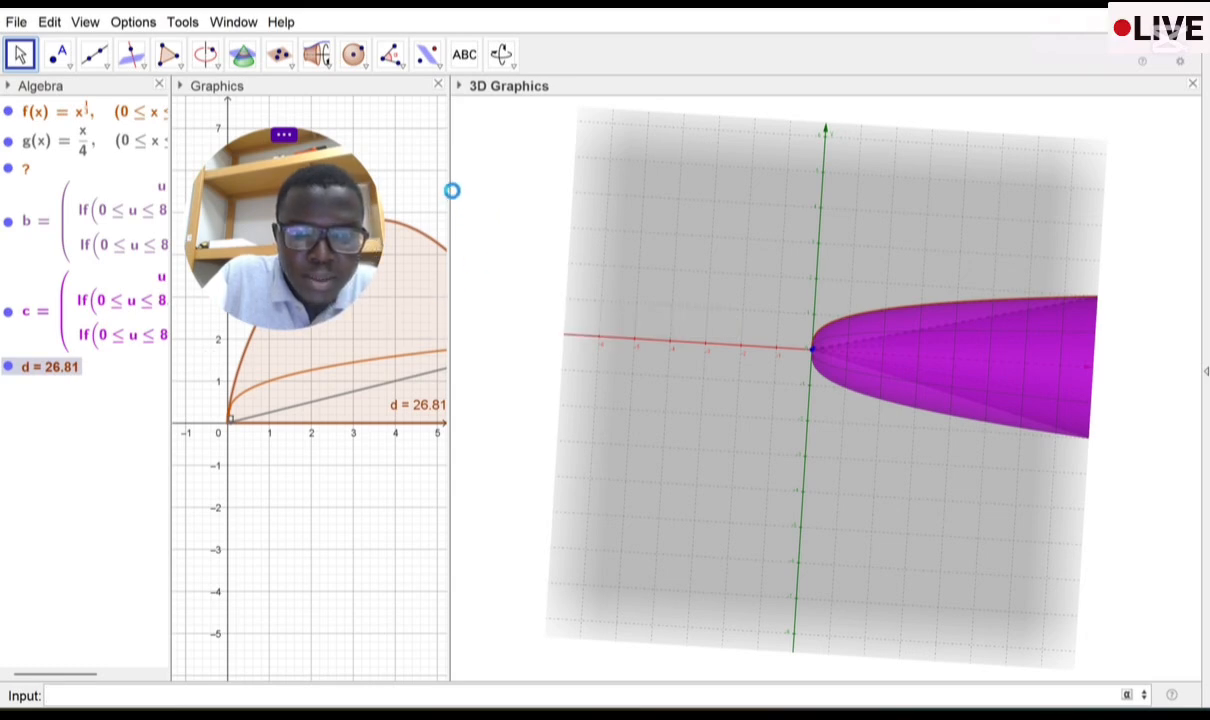
Step: Widen the 2D Graphics view and zoom out to show the whole shaded integral area from x = 0 to 8
{"action": "mouse_move", "coordinate": [455, 193]}
{"action": "left_mouse_down"}
{"action": "mouse_move", "coordinate": [477, 204]}
{"action": "mouse_move", "coordinate": [459, 208]}
{"action": "left_mouse_up"}
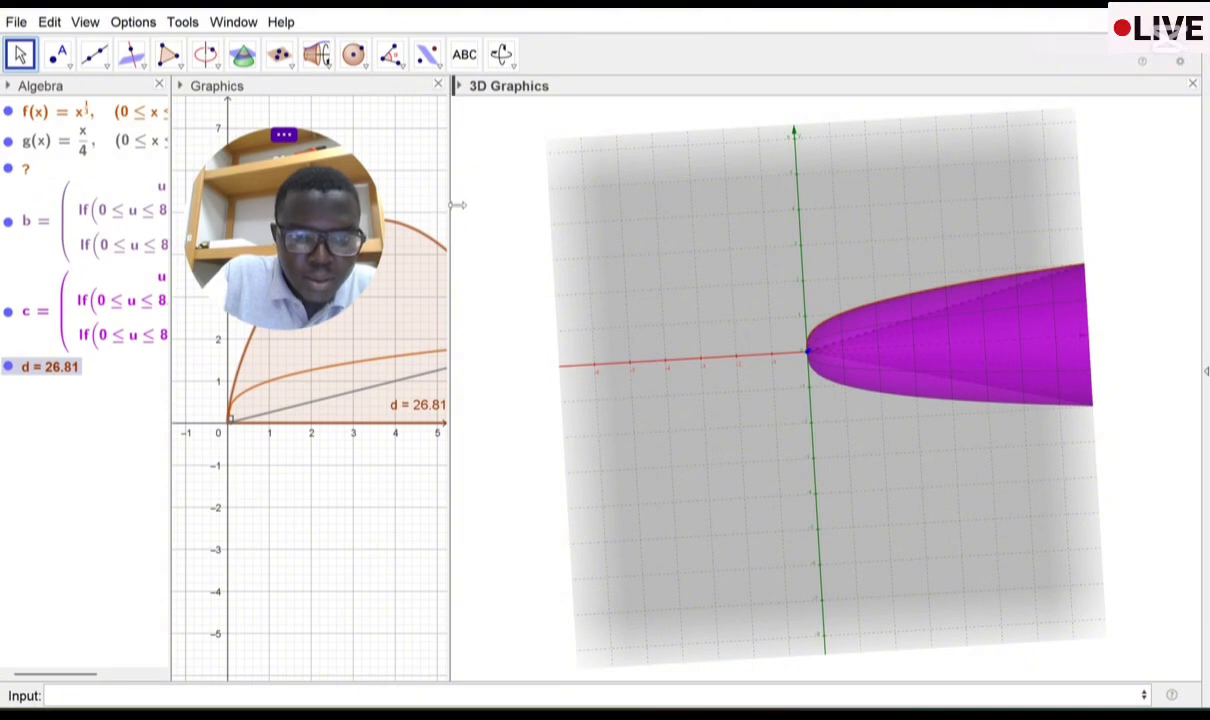
{"action": "left_click_drag", "start_coordinate": [596, 218], "coordinate": [632, 222]}
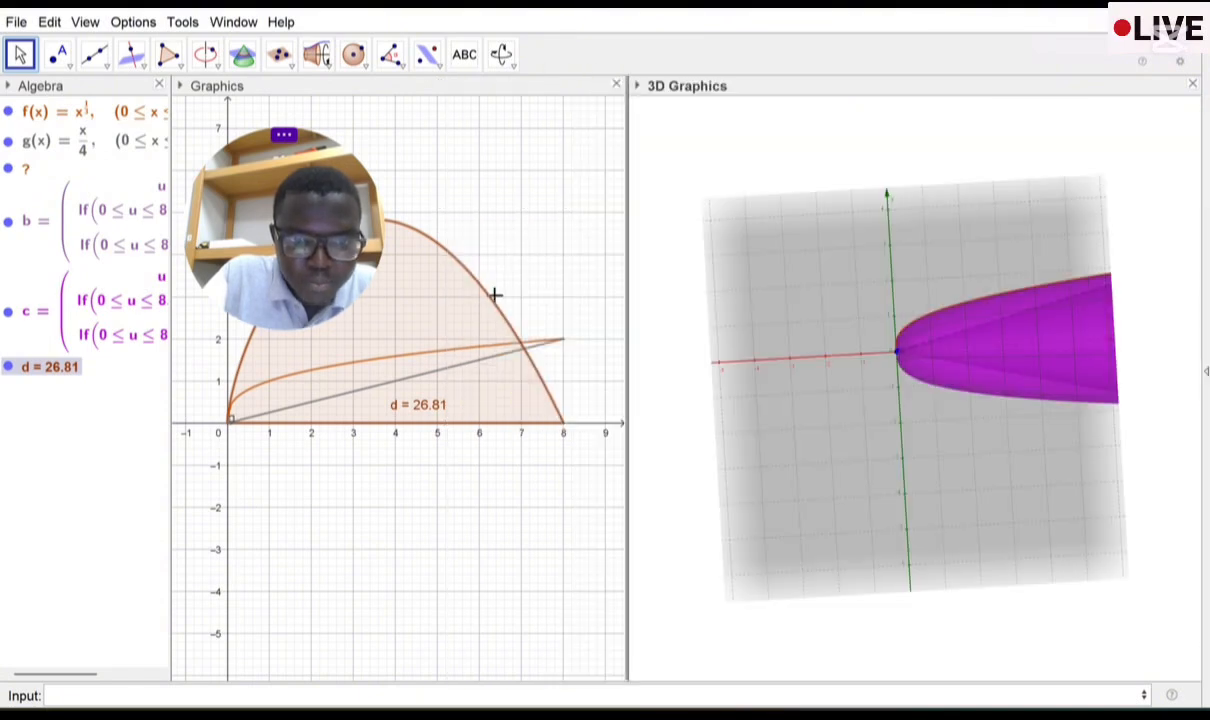
{"action": "scroll", "coordinate": [494, 295], "scroll_direction": "down", "scroll_amount": 3}
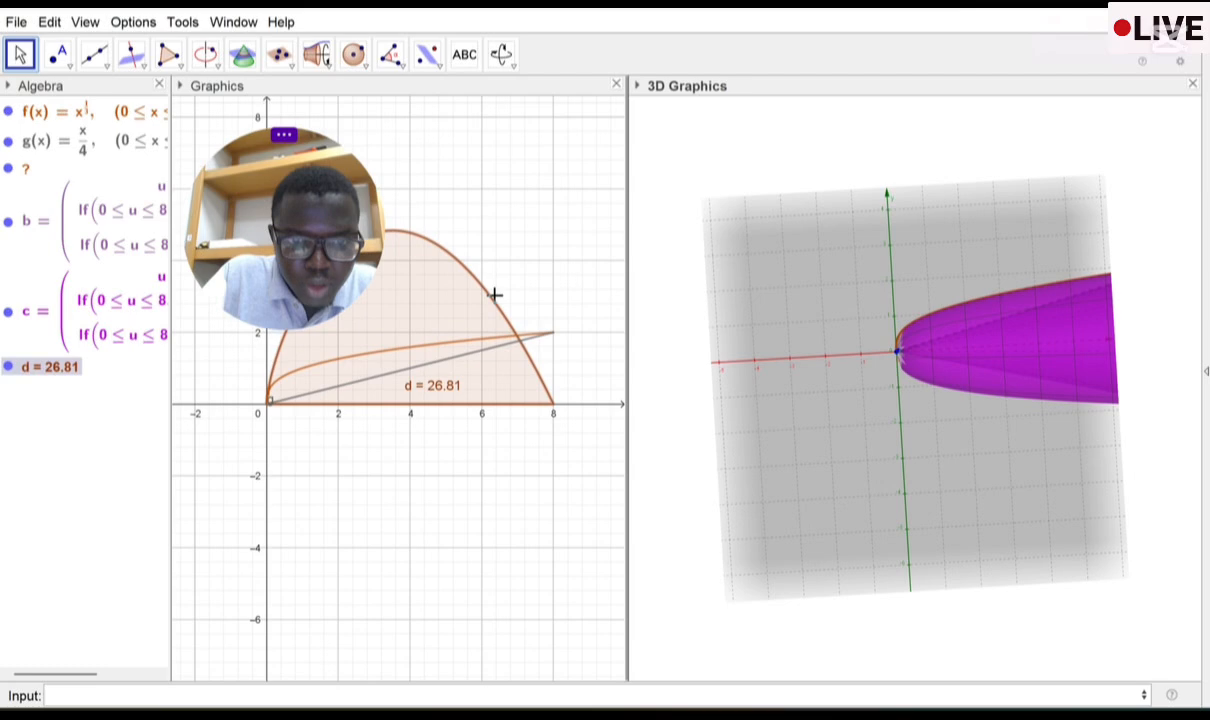
{"action": "scroll", "coordinate": [494, 295], "scroll_direction": "down", "scroll_amount": 2}
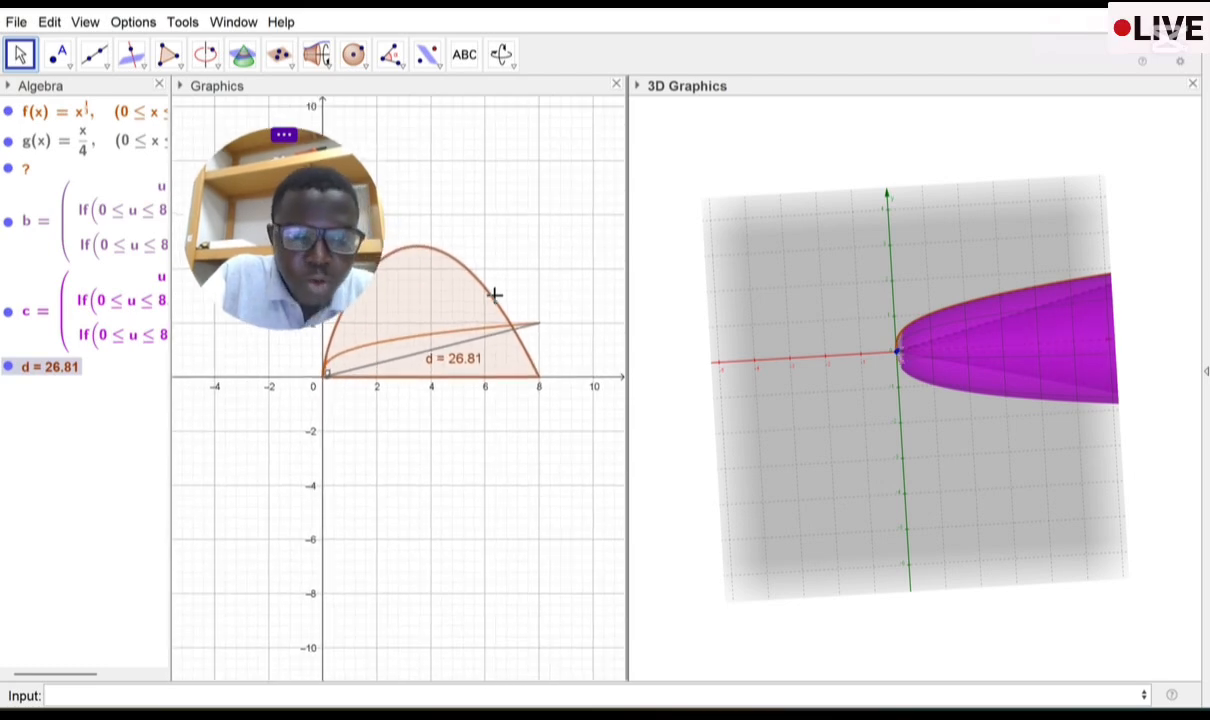
Step: Examine the computed integral value and the definition of f(x), including its domain and the x^(1/3) exponent
{"action": "double_click", "coordinate": [62, 368]}
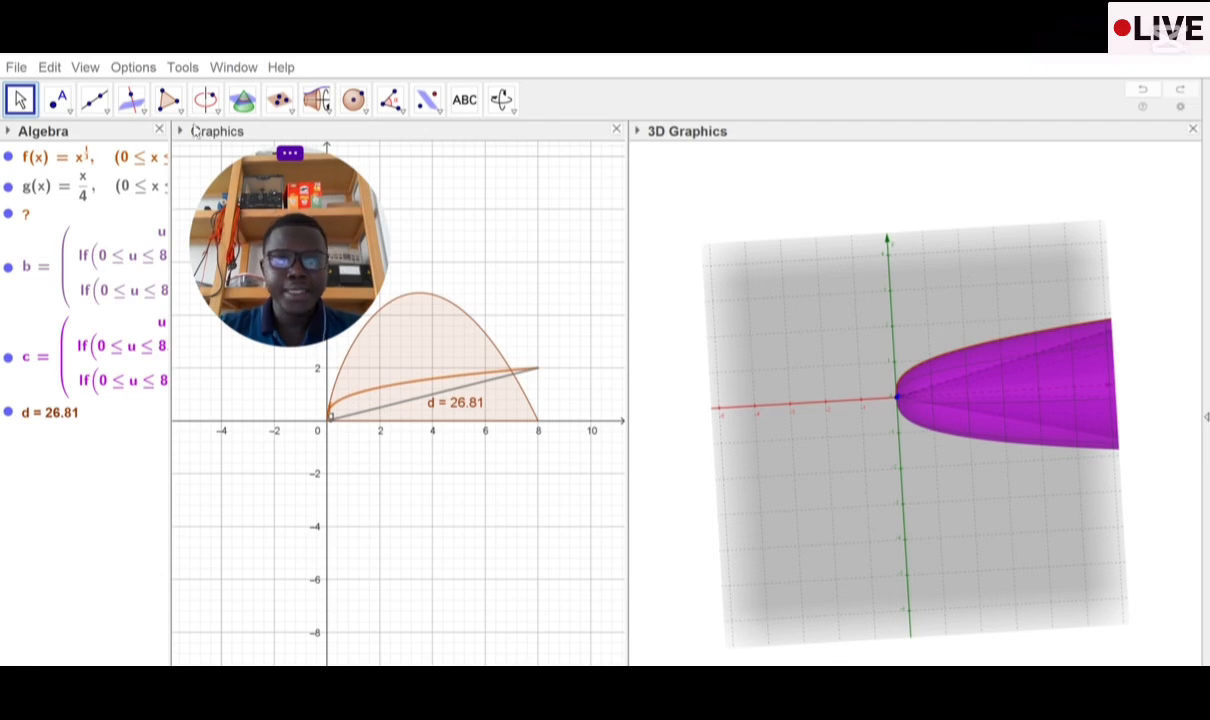
{"action": "double_click", "coordinate": [105, 162]}
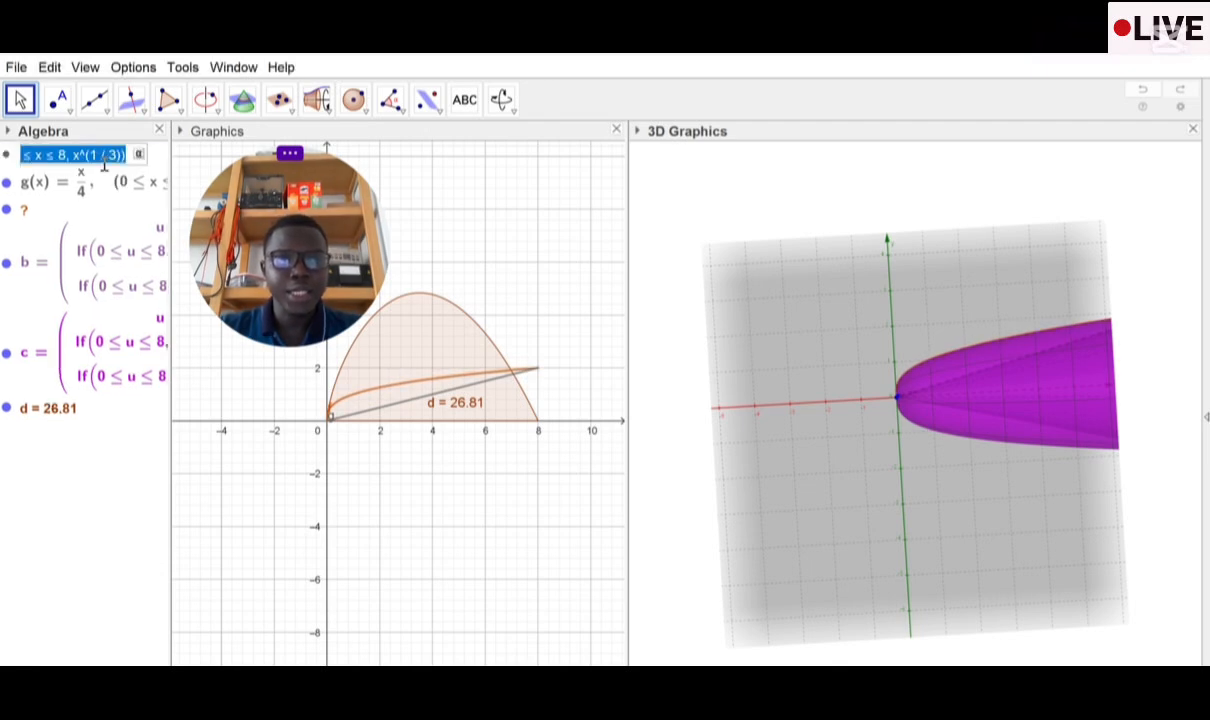
{"action": "left_click", "coordinate": [75, 154]}
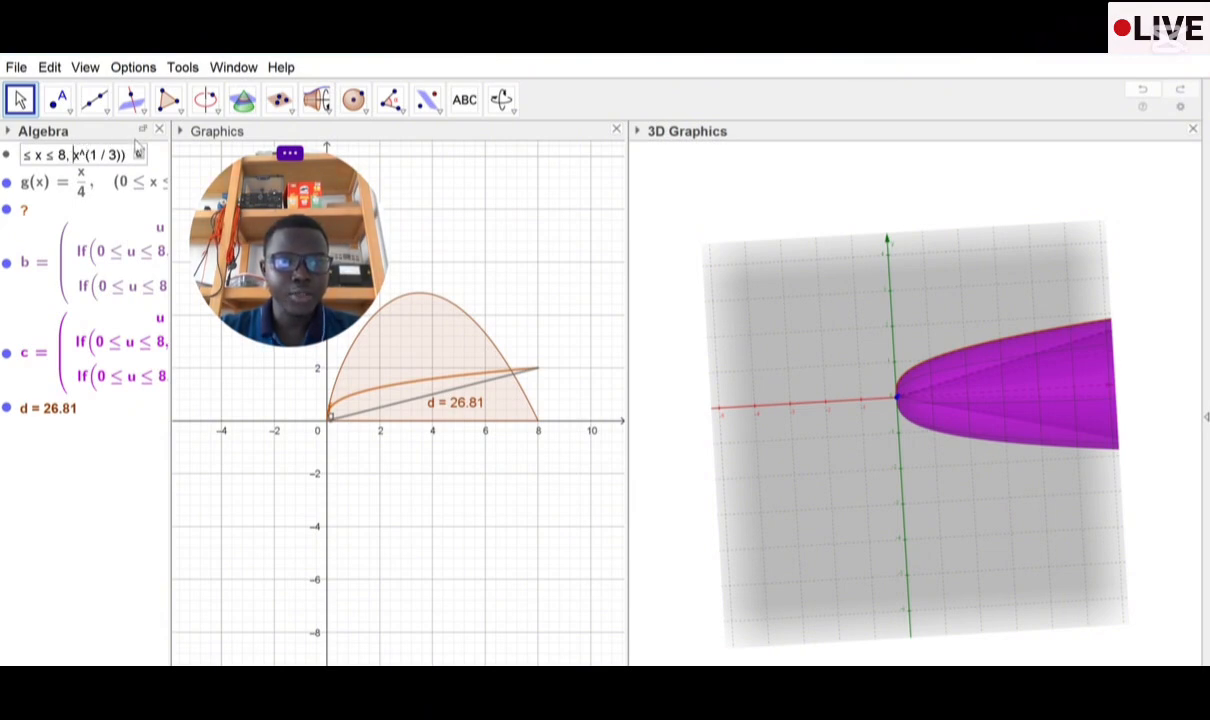
{"action": "double_click", "coordinate": [87, 154]}
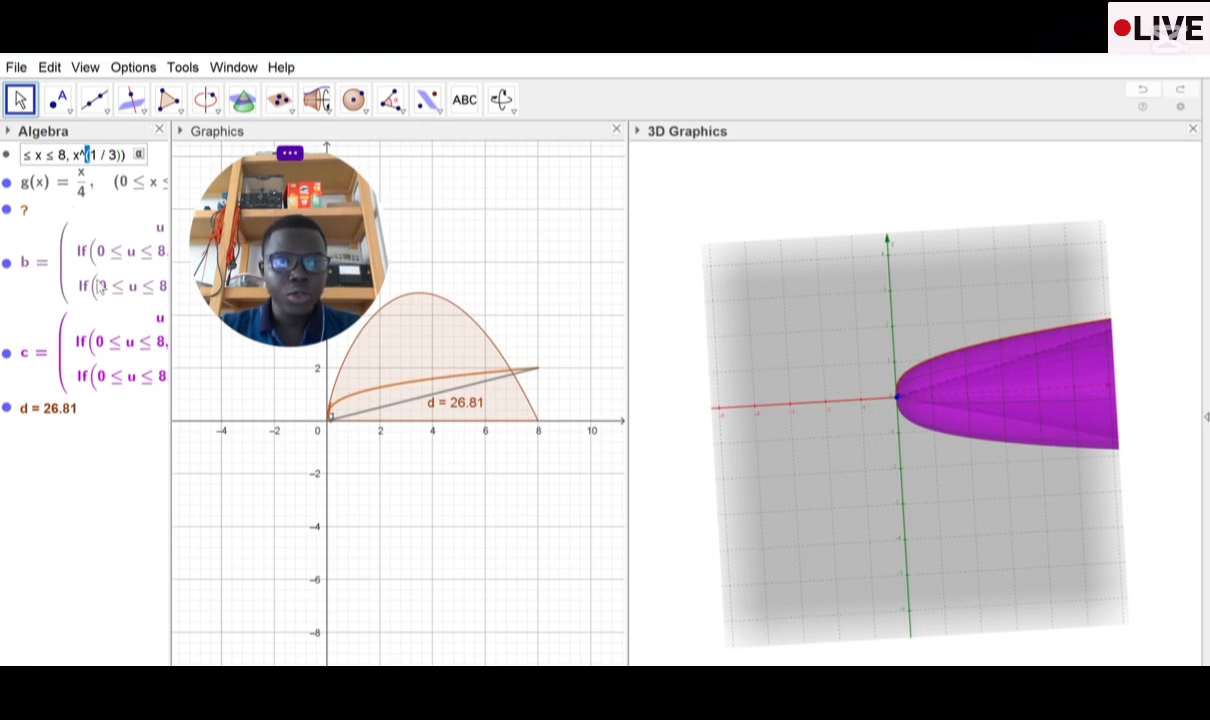
{"action": "left_click", "coordinate": [819, 368]}
Step: Redefine surface b as g revolved 270° about the x-axis
{"action": "left_click_drag", "start_coordinate": [819, 372], "coordinate": [910, 376]}
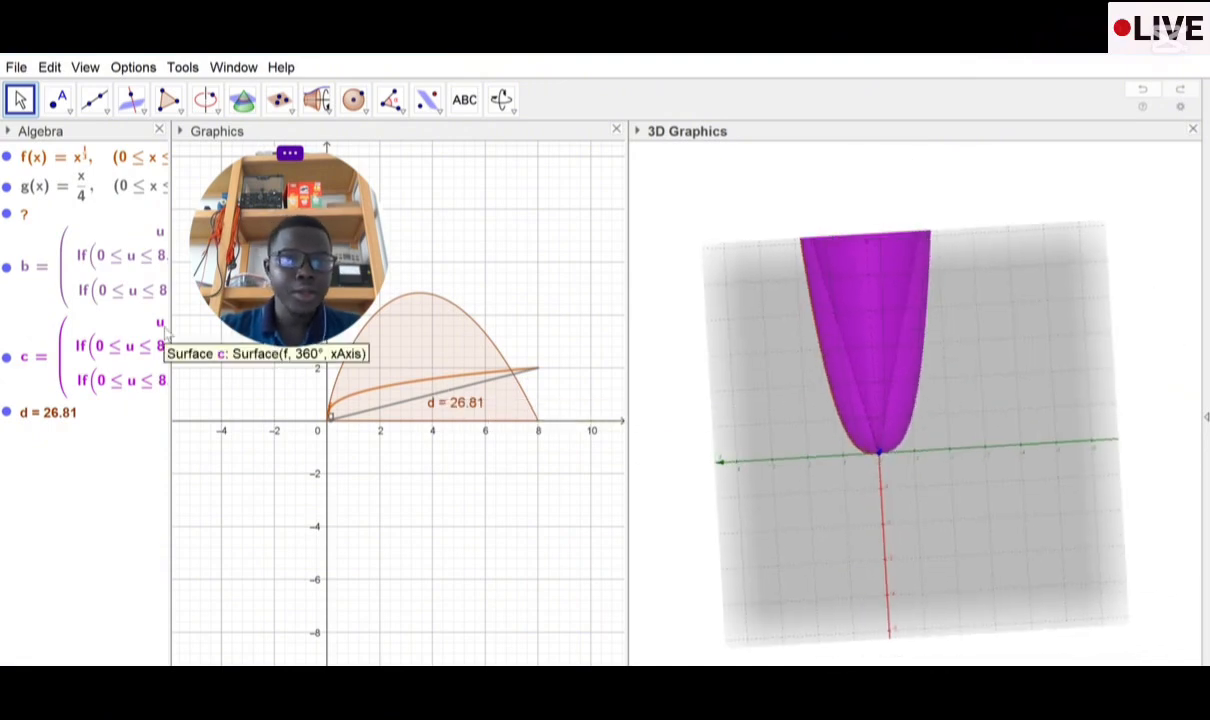
{"action": "double_click", "coordinate": [88, 300]}
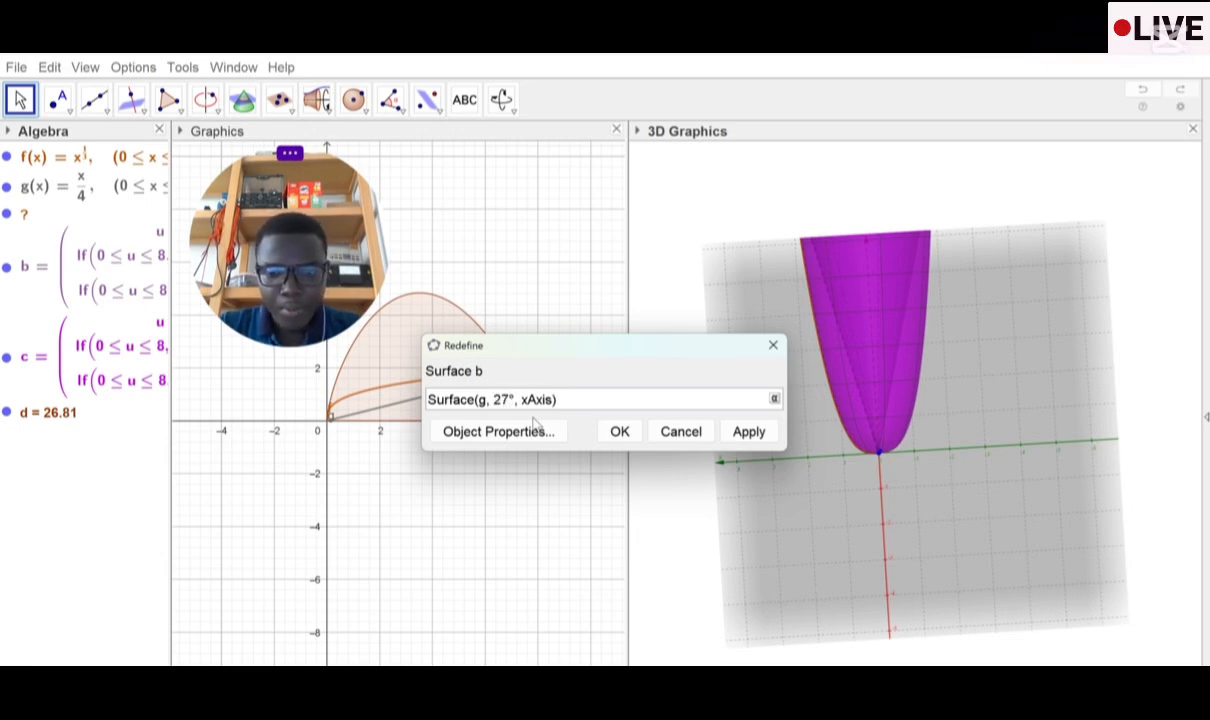
{"action": "left_click", "coordinate": [621, 432]}
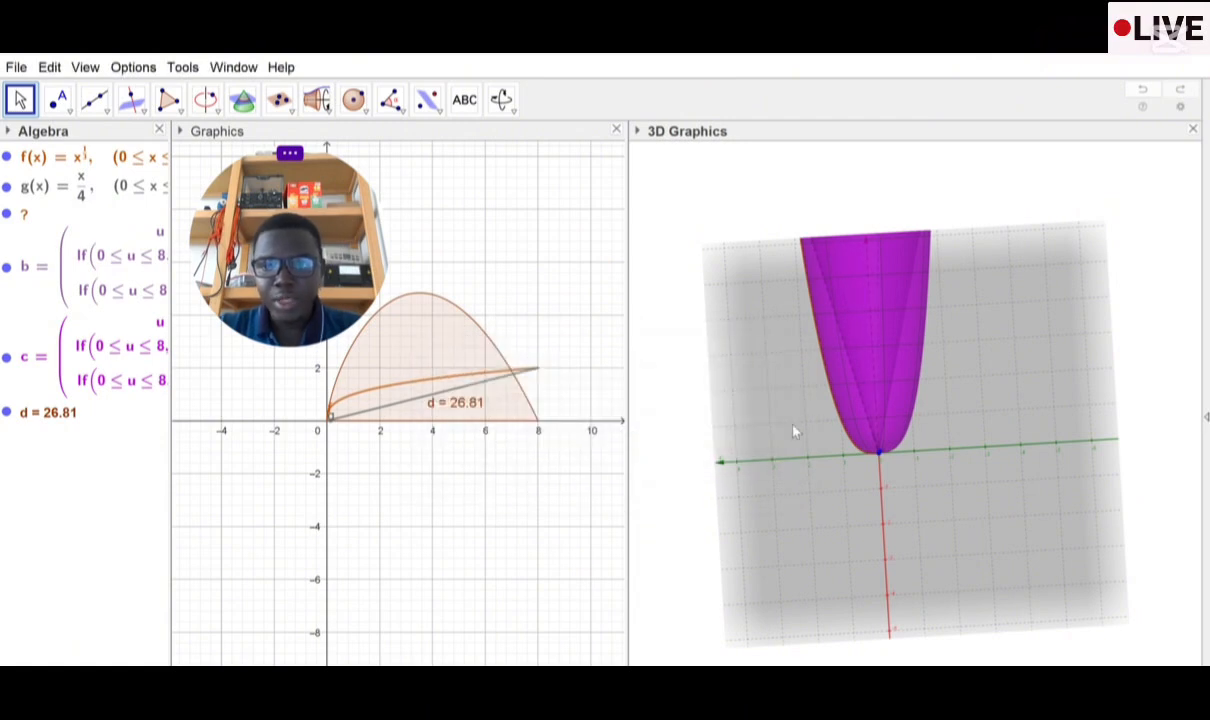
Step: Turn the 3D scene to look into the open end of the solid and examine the inner and outer surfaces
{"action": "left_click_drag", "start_coordinate": [932, 370], "coordinate": [775, 282]}
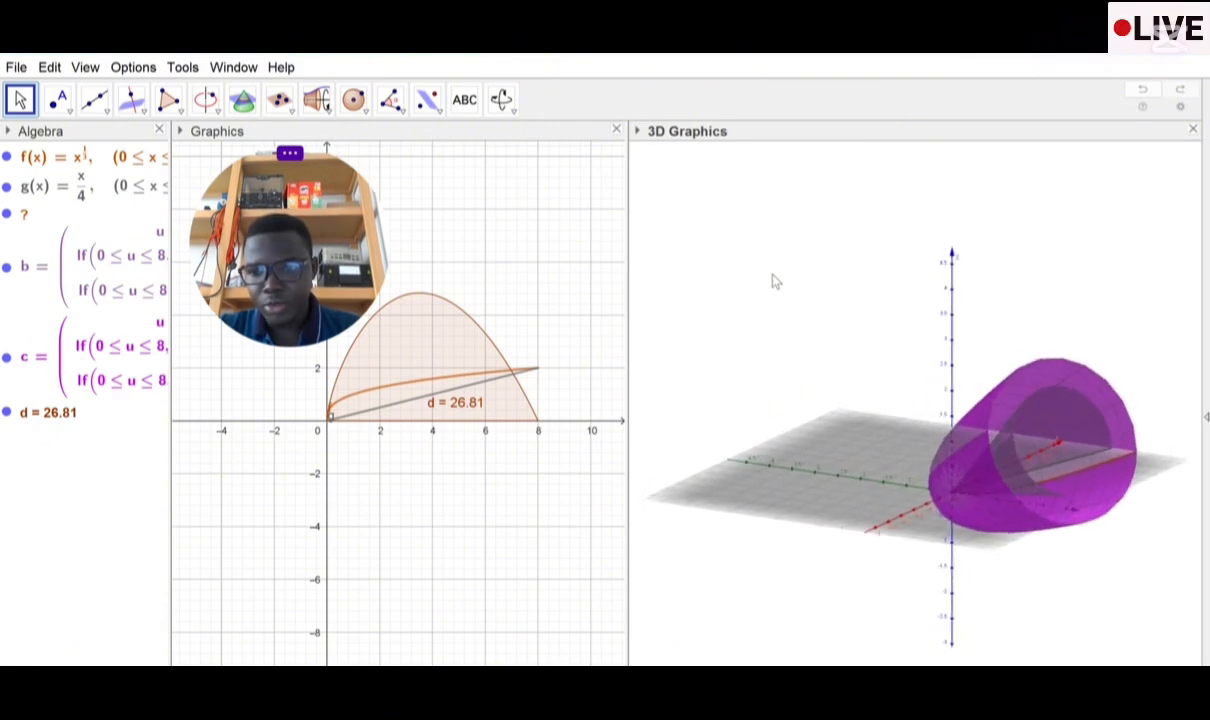
{"action": "mouse_move", "coordinate": [963, 373]}
{"action": "left_mouse_down"}
{"action": "mouse_move", "coordinate": [923, 378]}
{"action": "mouse_move", "coordinate": [928, 339]}
{"action": "mouse_move", "coordinate": [945, 351]}
{"action": "mouse_move", "coordinate": [951, 313]}
{"action": "mouse_move", "coordinate": [964, 321]}
{"action": "mouse_move", "coordinate": [933, 354]}
{"action": "mouse_move", "coordinate": [947, 375]}
{"action": "left_mouse_up"}
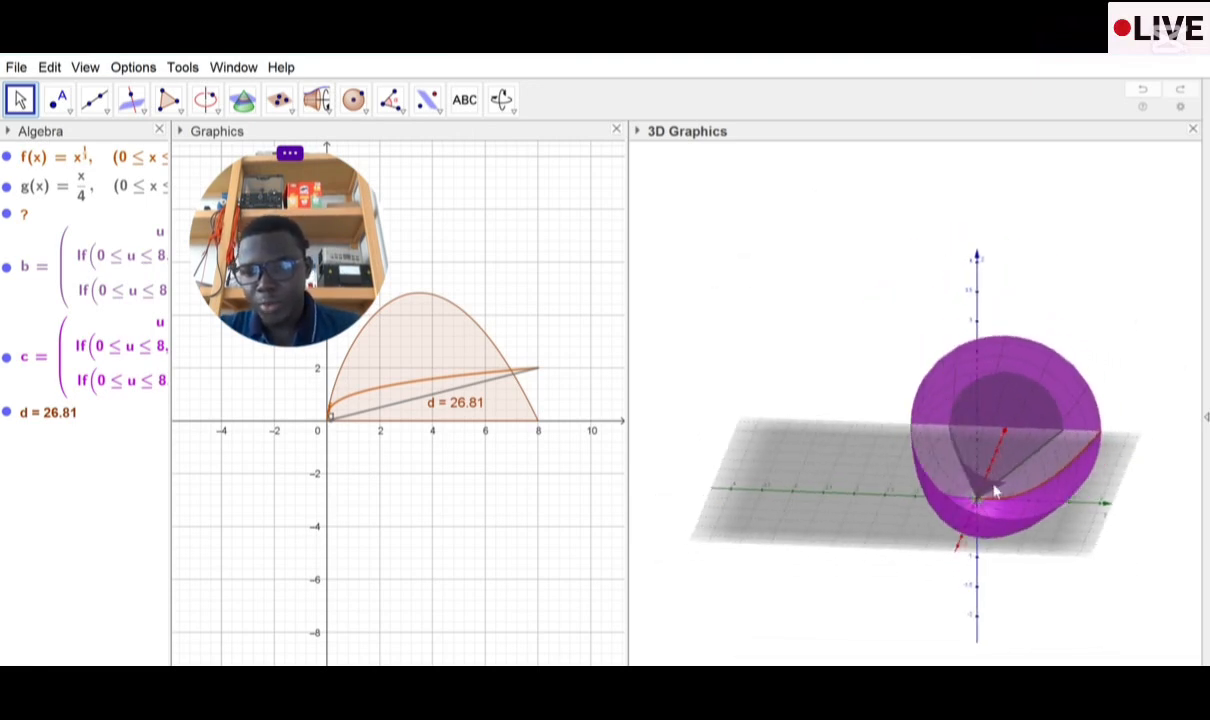
{"action": "mouse_move", "coordinate": [998, 510]}
{"action": "left_mouse_down"}
{"action": "mouse_move", "coordinate": [982, 460]}
{"action": "mouse_move", "coordinate": [961, 475]}
{"action": "mouse_move", "coordinate": [984, 525]}
{"action": "mouse_move", "coordinate": [1000, 507]}
{"action": "left_mouse_up"}
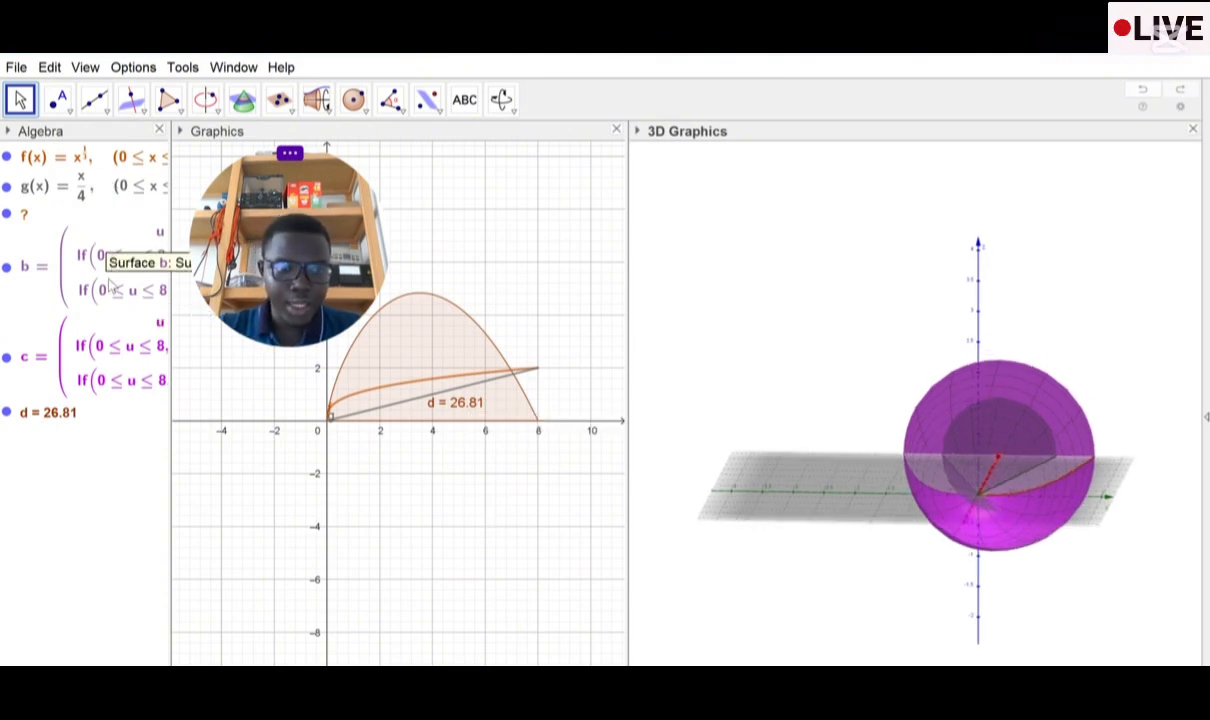
Step: Redefine surface c as Surface(f, 270°, xAxis) and turn the 3D scene to view the cut-open solid
{"action": "double_click", "coordinate": [109, 356]}
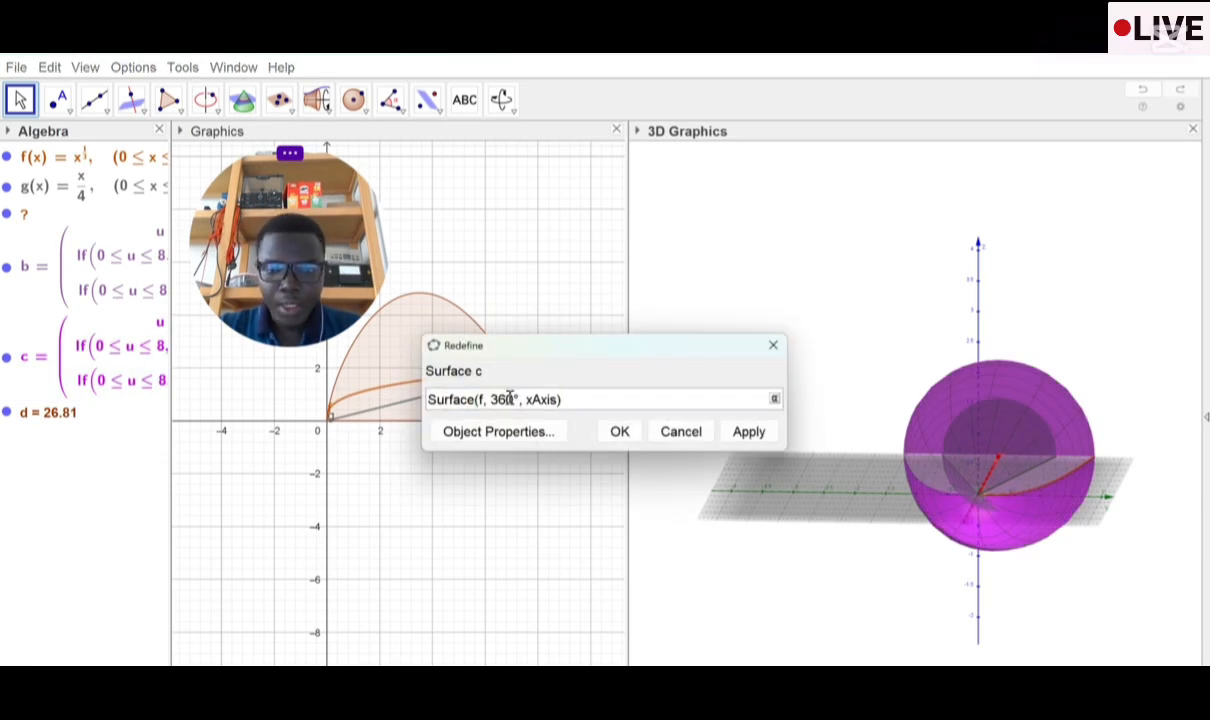
{"action": "key", "text": "BackSpace"}
{"action": "key", "text": "BackSpace"}
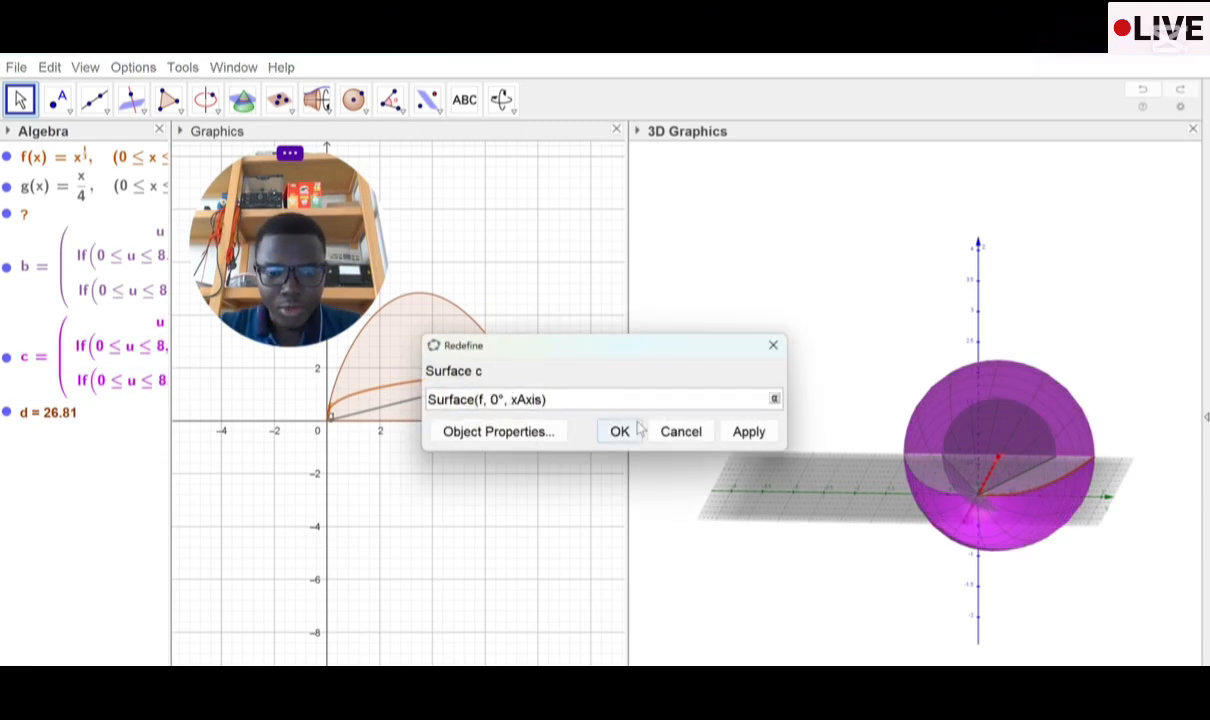
{"action": "type", "text": "2"}
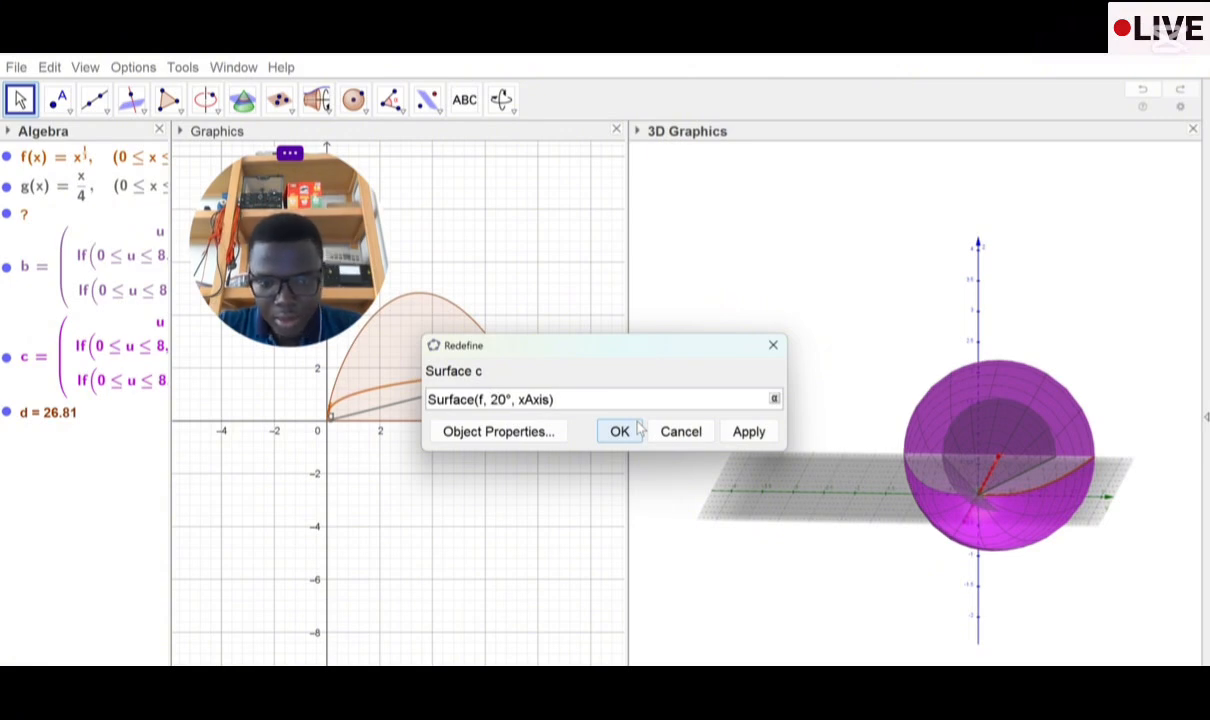
{"action": "type", "text": "70"}
{"action": "left_click", "coordinate": [639, 428]}
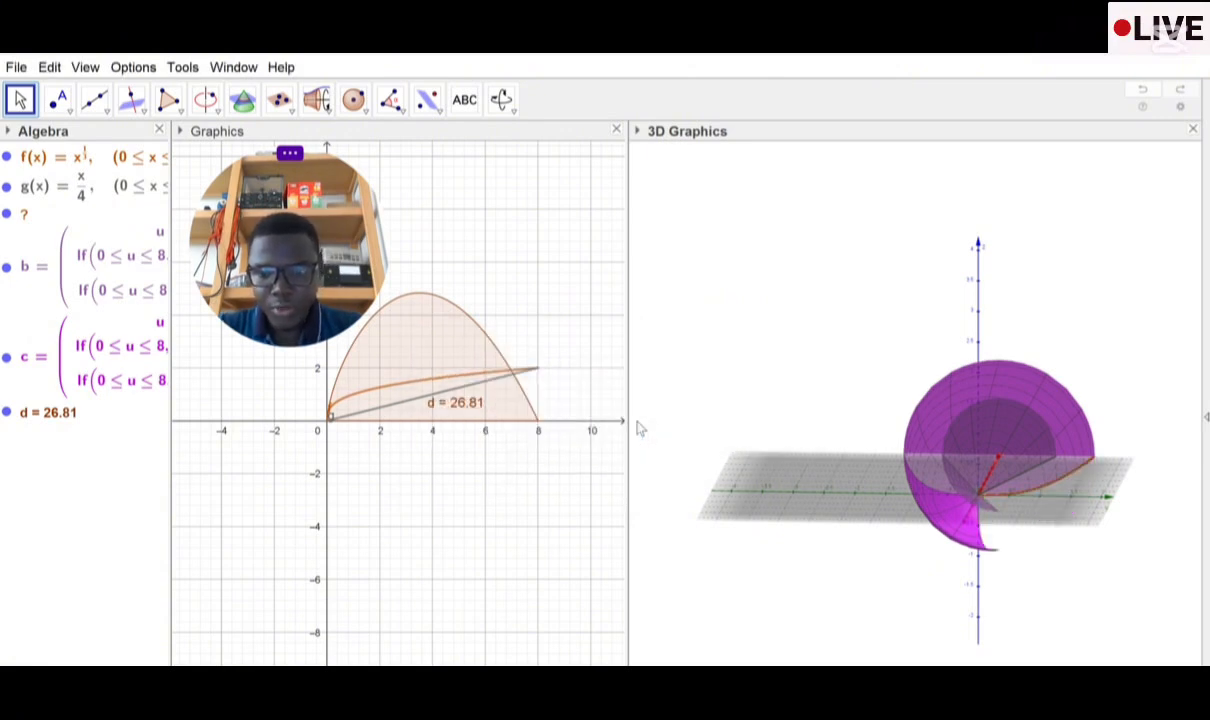
{"action": "left_click_drag", "start_coordinate": [1008, 568], "coordinate": [933, 540]}
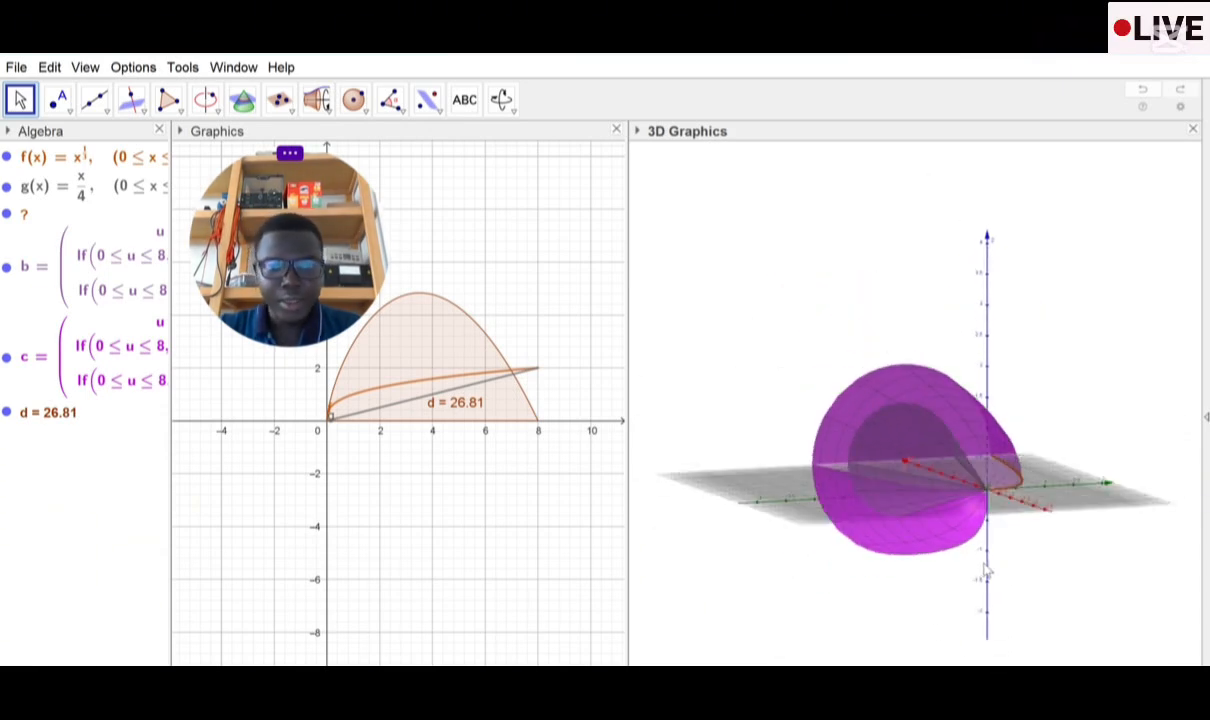
Step: Redefine surface b as Surface(g, 180°, xAxis)
{"action": "double_click", "coordinate": [117, 268]}
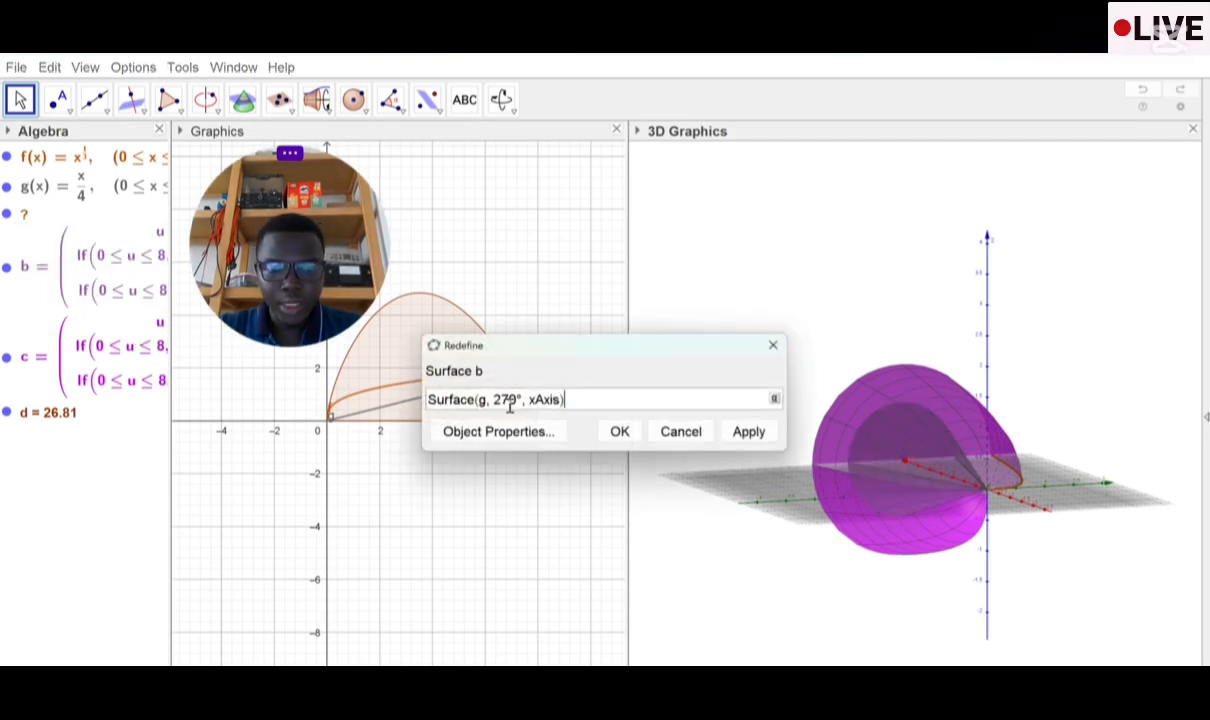
{"action": "left_click", "coordinate": [510, 402]}
{"action": "key", "text": "BackSpace"}
{"action": "key", "text": "BackSpace"}
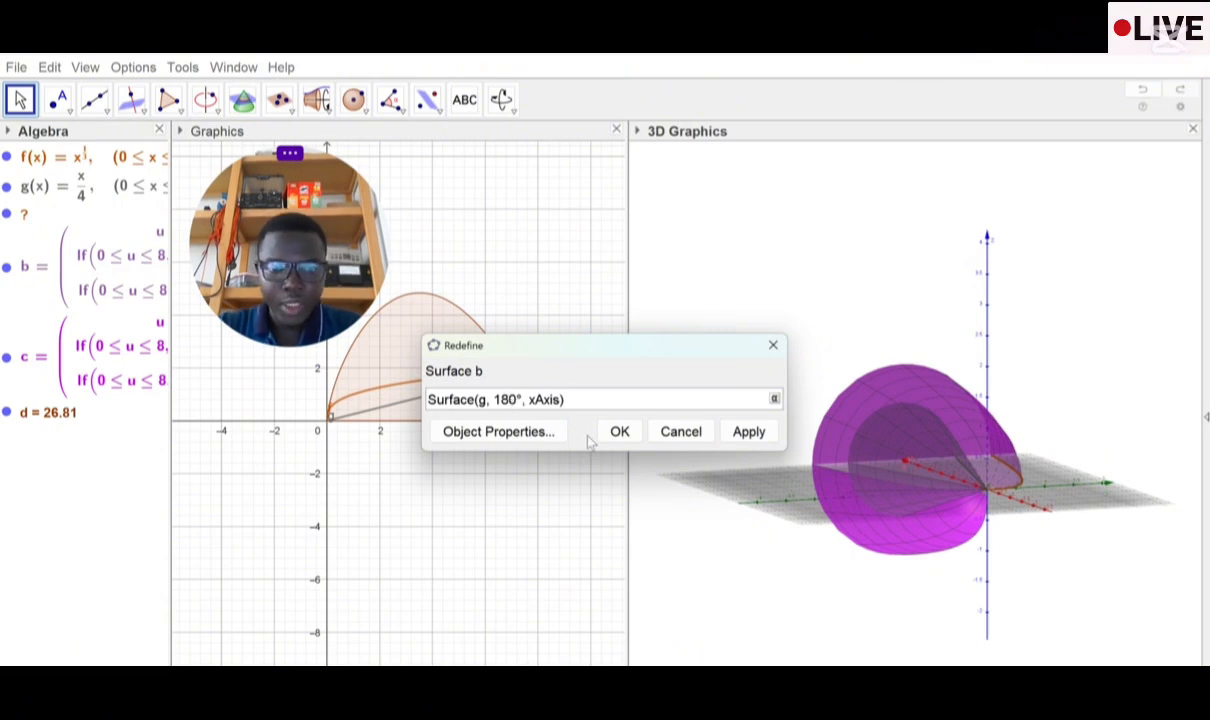
{"action": "left_click", "coordinate": [620, 432]}
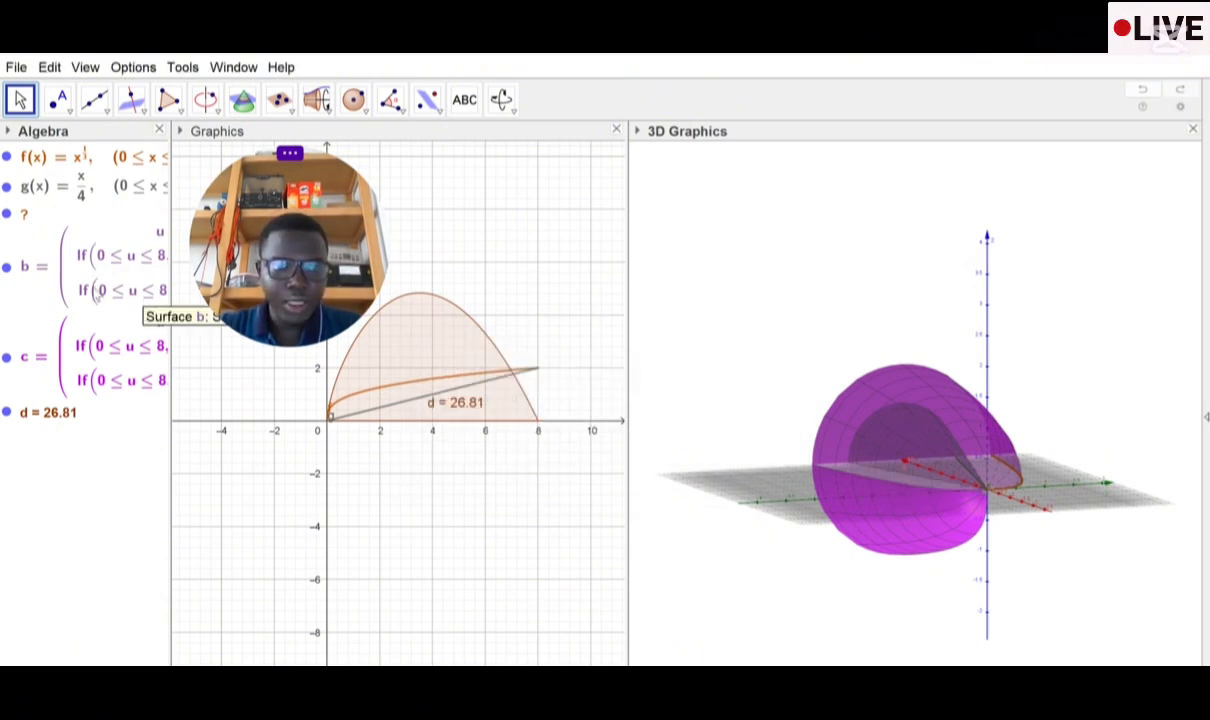
Step: Try to redefine surface c as f revolved a half turn about the x-axis, and turn the 3D scene to check the outer surface
{"action": "double_click", "coordinate": [135, 378]}
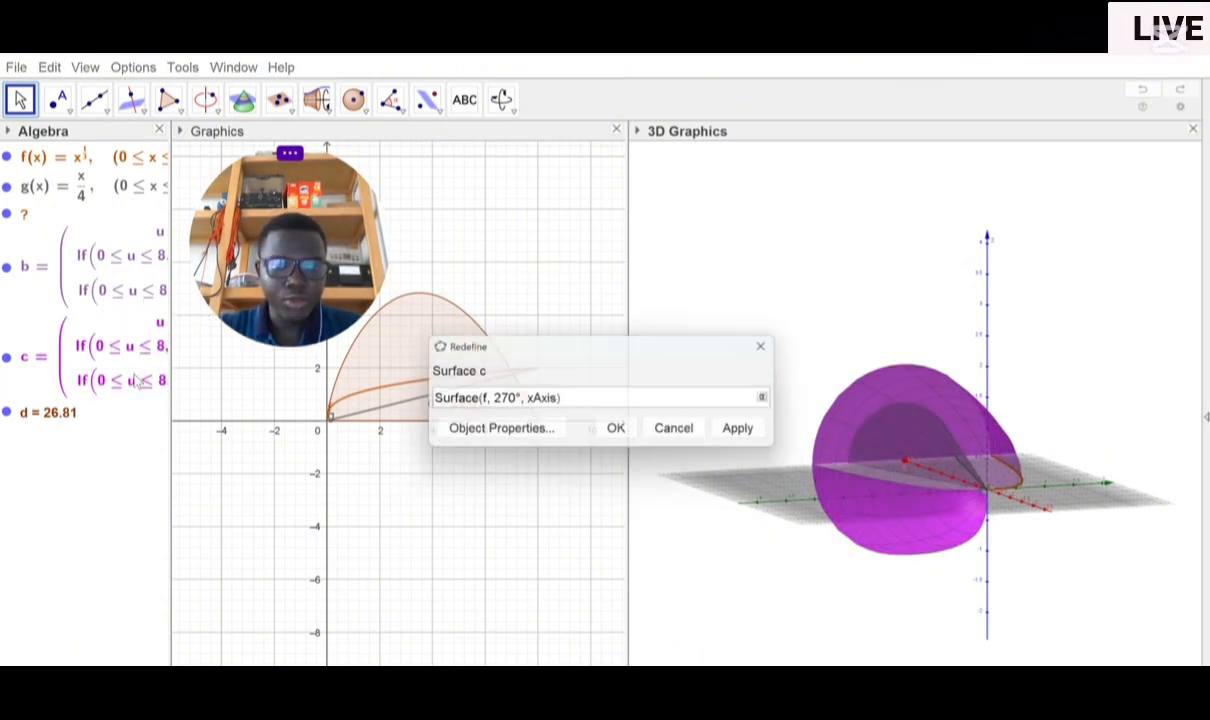
{"action": "left_click", "coordinate": [503, 399]}
{"action": "key", "text": "BackSpace"}
{"action": "key", "text": "BackSpace"}
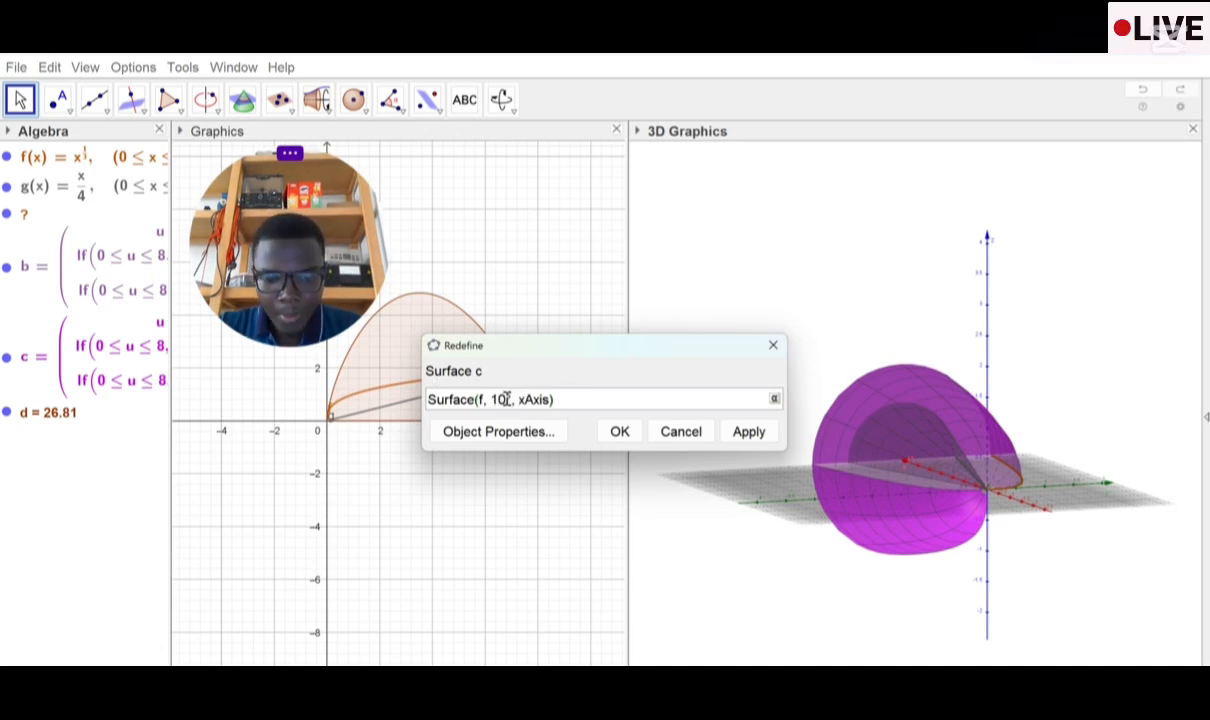
{"action": "key", "text": "Return"}
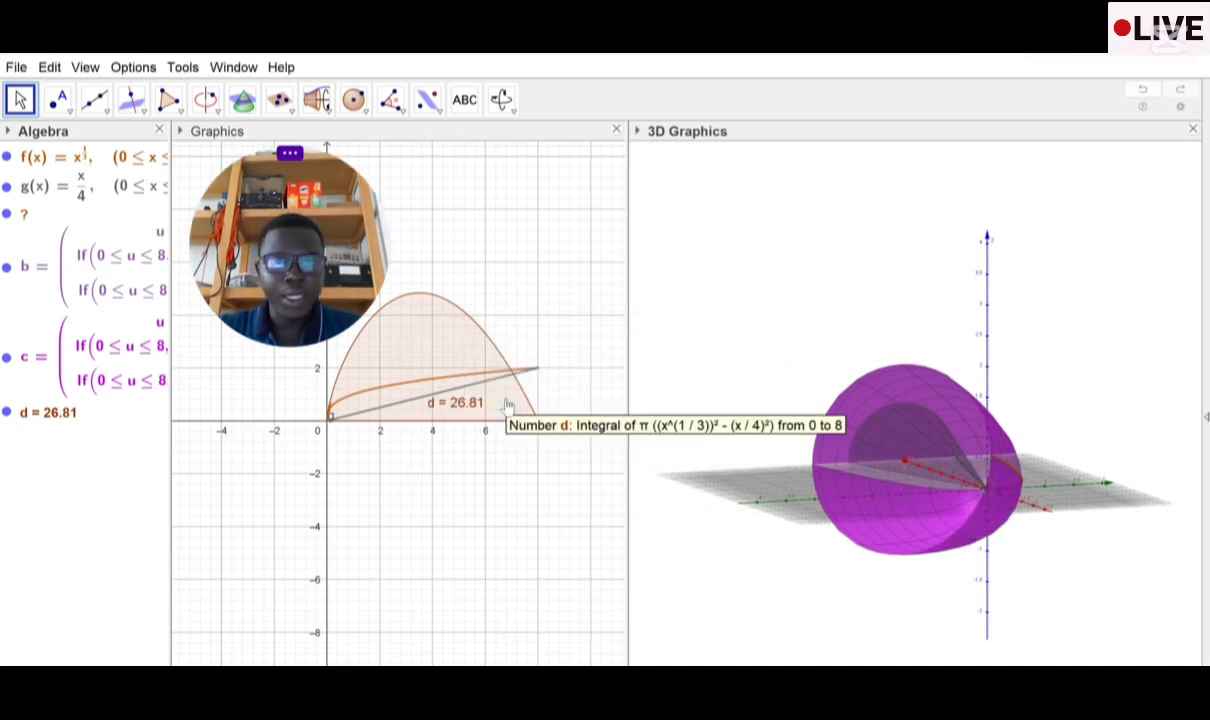
{"action": "left_click_drag", "start_coordinate": [759, 562], "coordinate": [700, 570]}
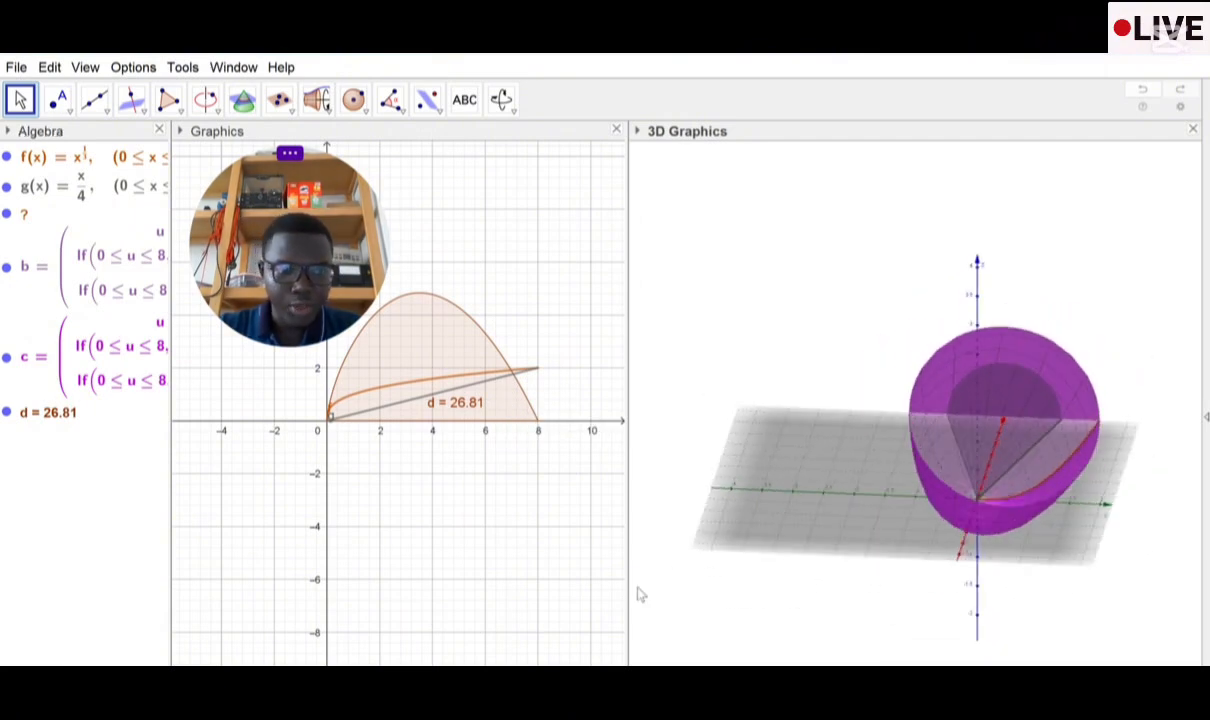
Step: Redefine surface c as Surface(f, 180°, xAxis) and turn the 3D scene to look into the half solid
{"action": "double_click", "coordinate": [111, 370]}
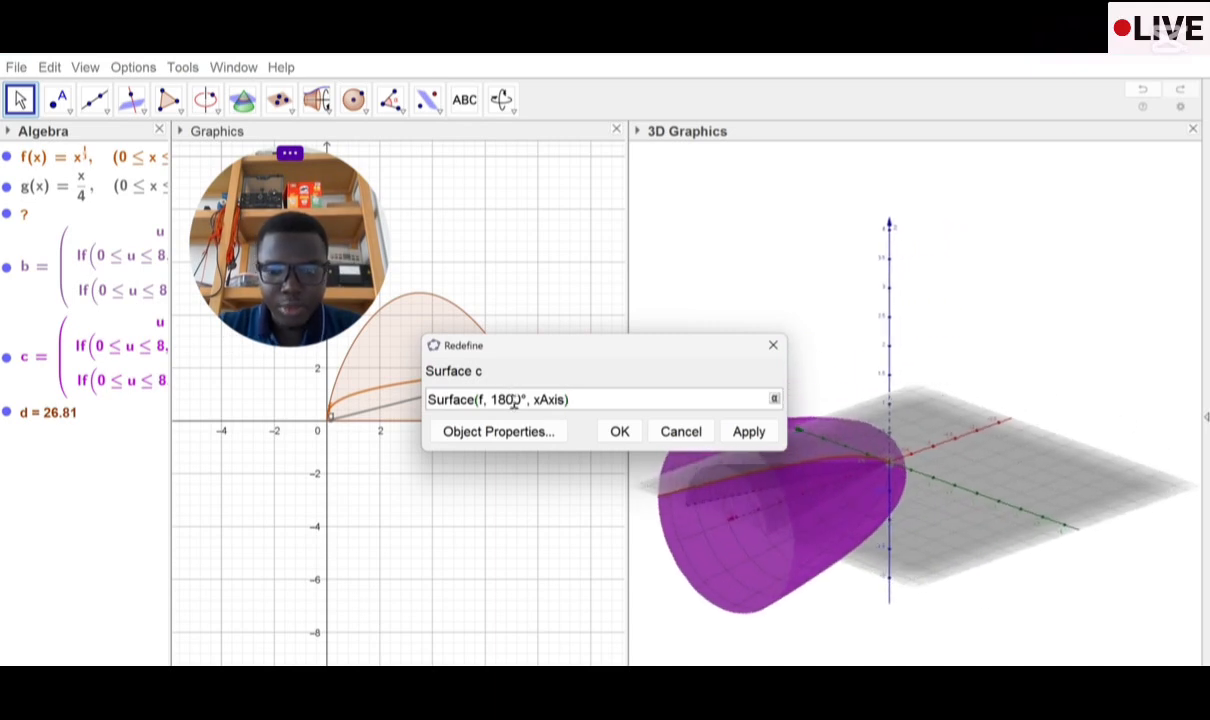
{"action": "key", "text": "Return"}
{"action": "left_click_drag", "start_coordinate": [771, 459], "coordinate": [707, 475]}
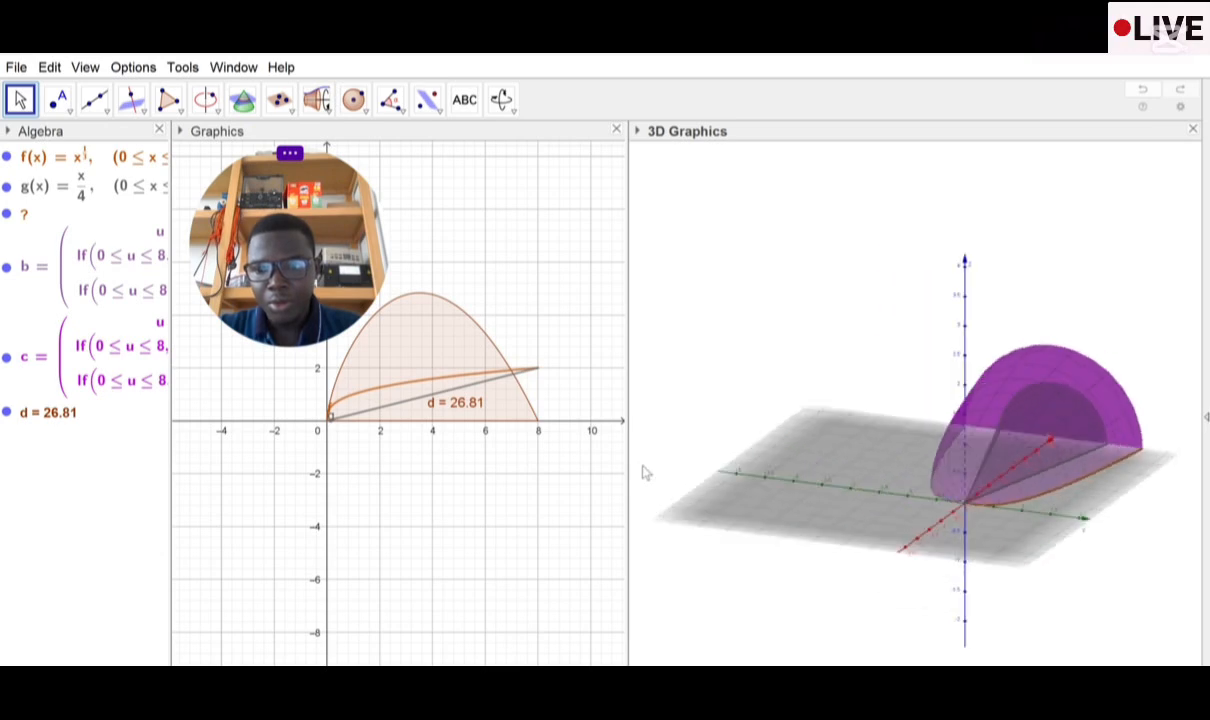